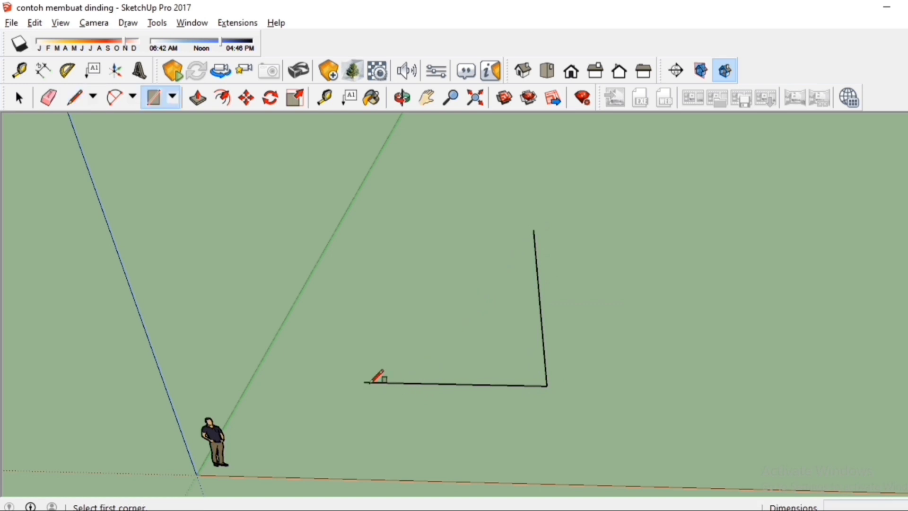
Draw a 6 m by 12 m rectangle between the free ends of the two perpendicular lines.
click(367, 381)
key(Escape)
middle_drag(362, 382, 519, 158)
scroll(520, 180, up, 2)
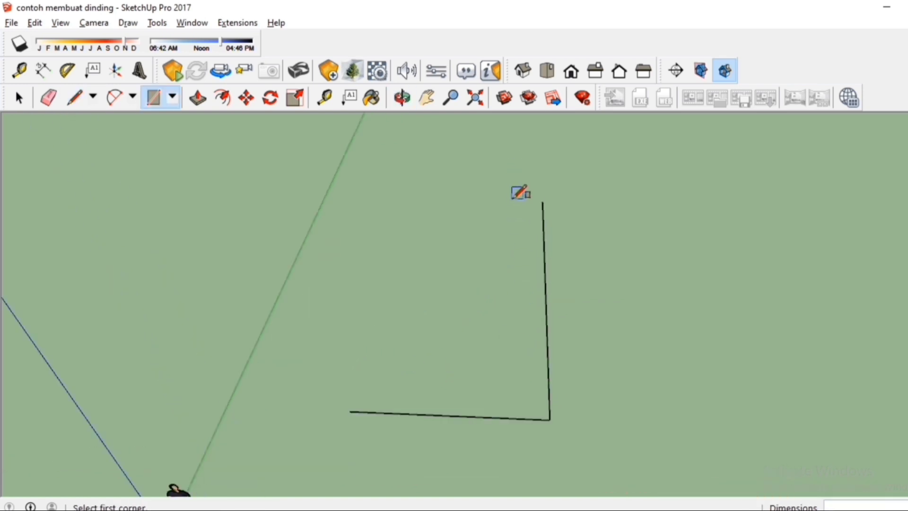
click(542, 202)
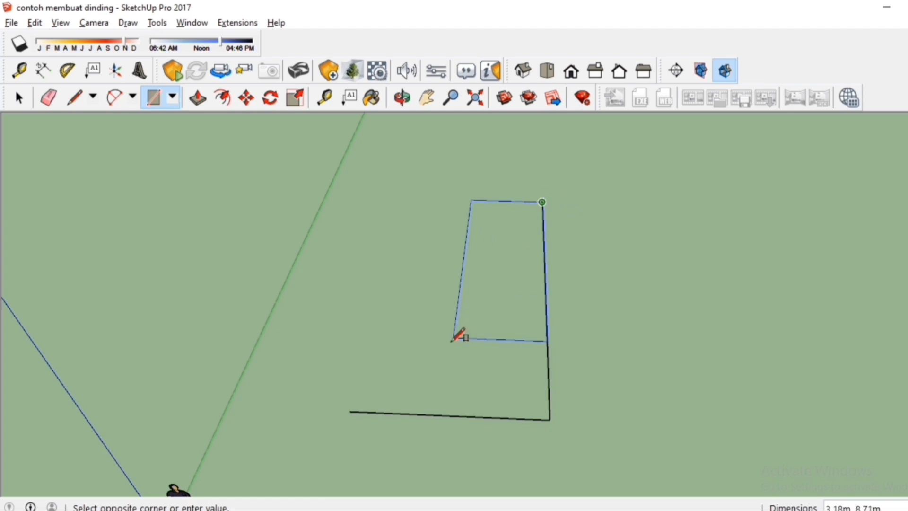
click(358, 414)
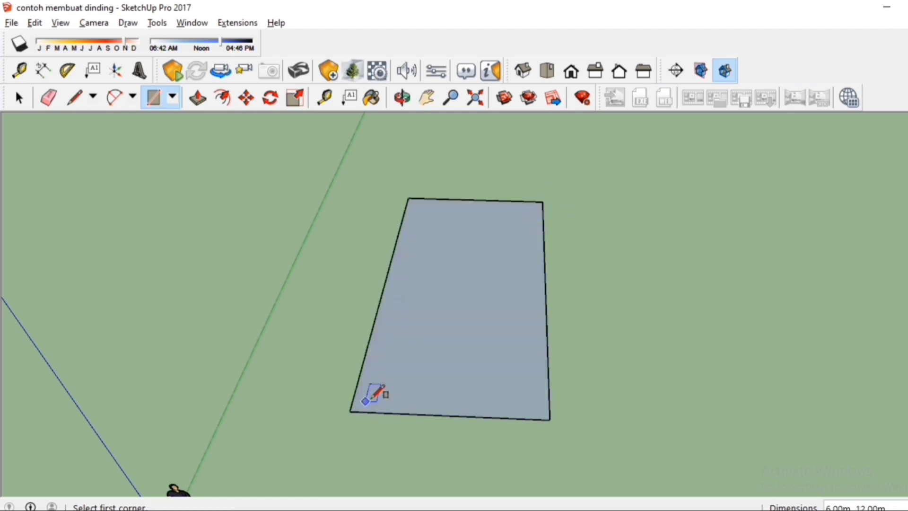
Group the large rectangle's face and edges, and undo the grouping.
key(space)
click(470, 314)
scroll(481, 287, down, 3)
scroll(481, 287, up, 3)
right_click(481, 288)
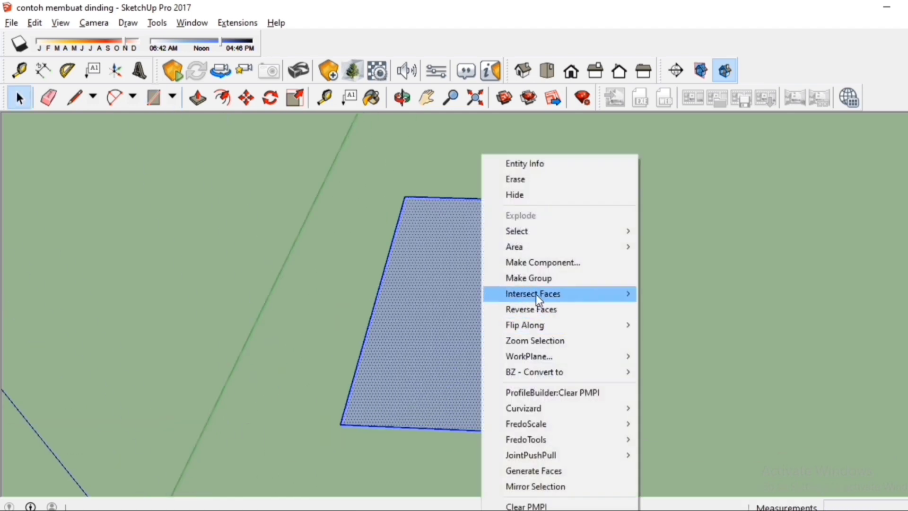
click(542, 281)
scroll(498, 274, down, 5)
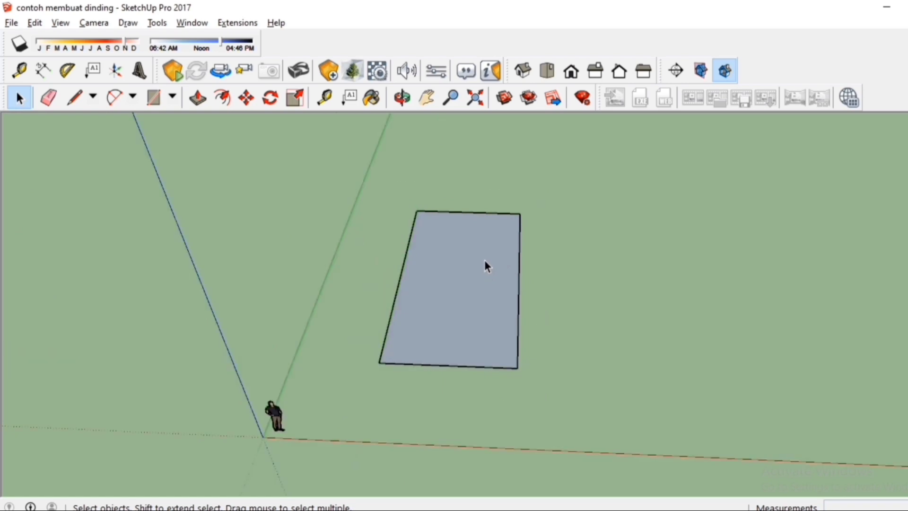
key(z)
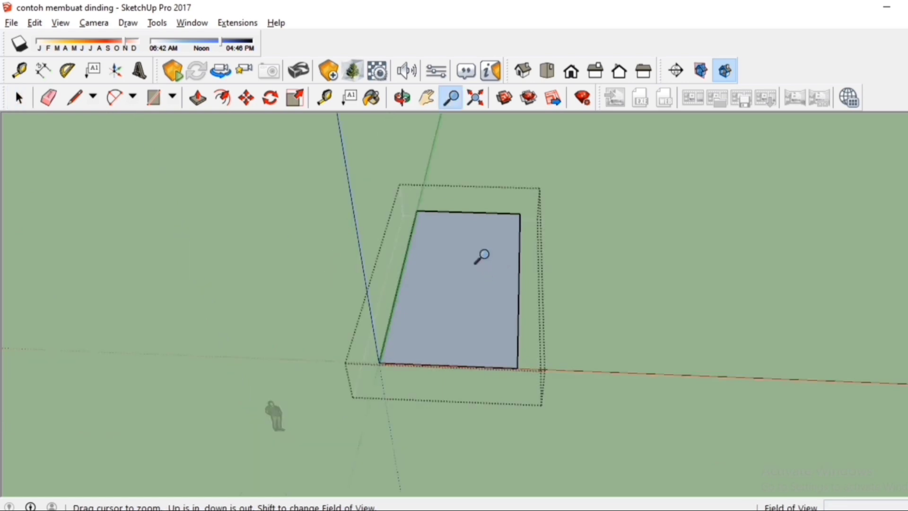
key(space)
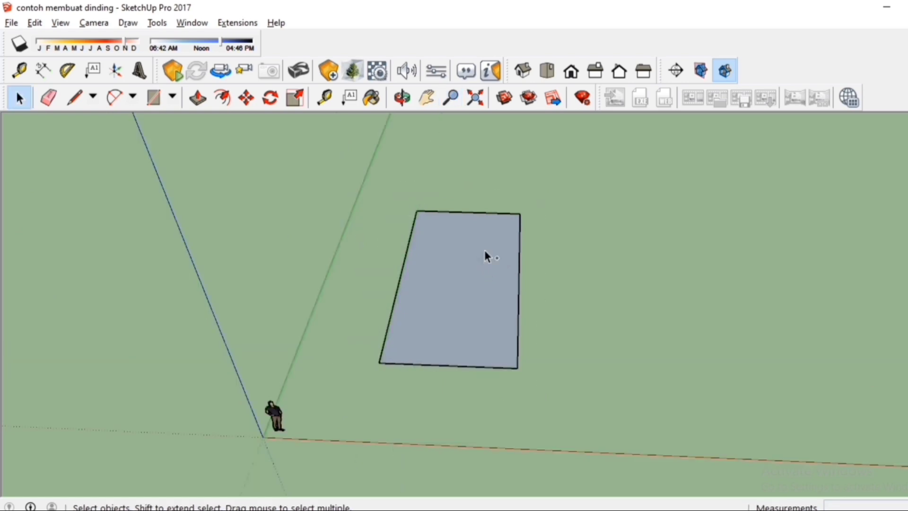
click(485, 251)
click(484, 250)
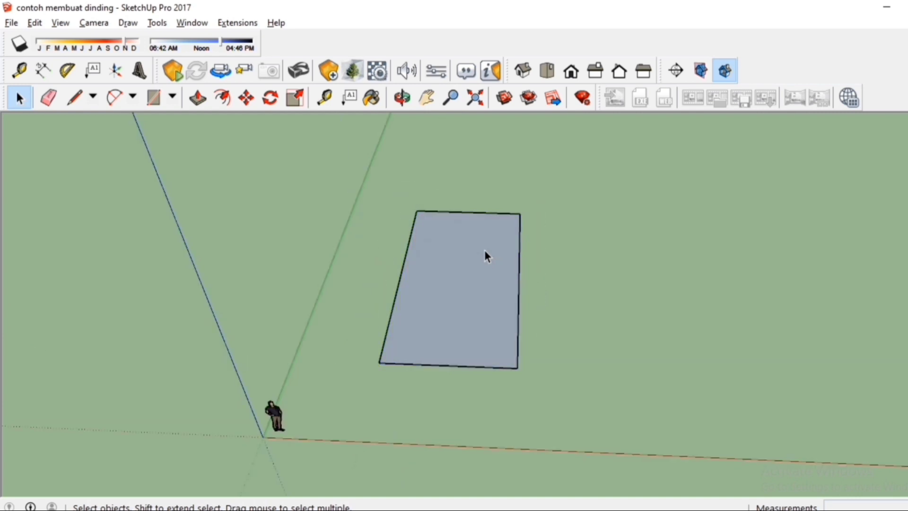
Make the 6 m by 12 m rectangle a group that includes its face and bounding edges.
click(484, 249)
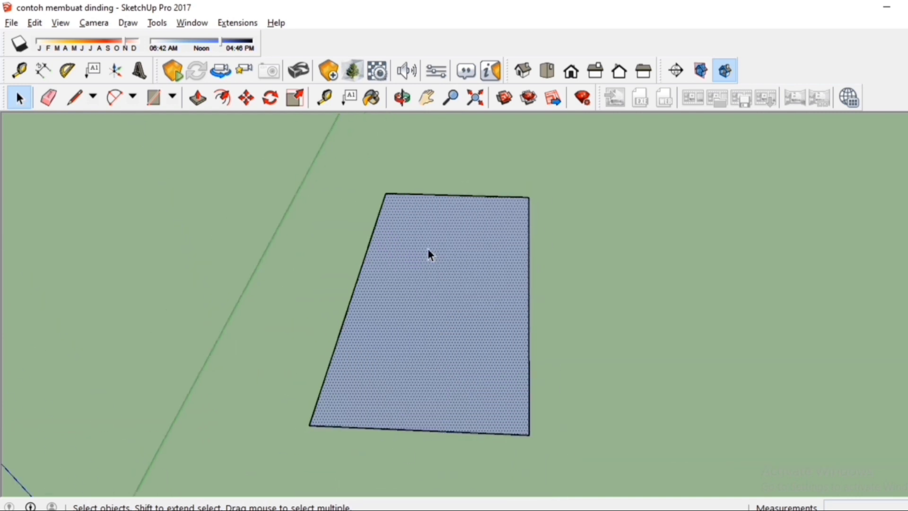
right_click(428, 254)
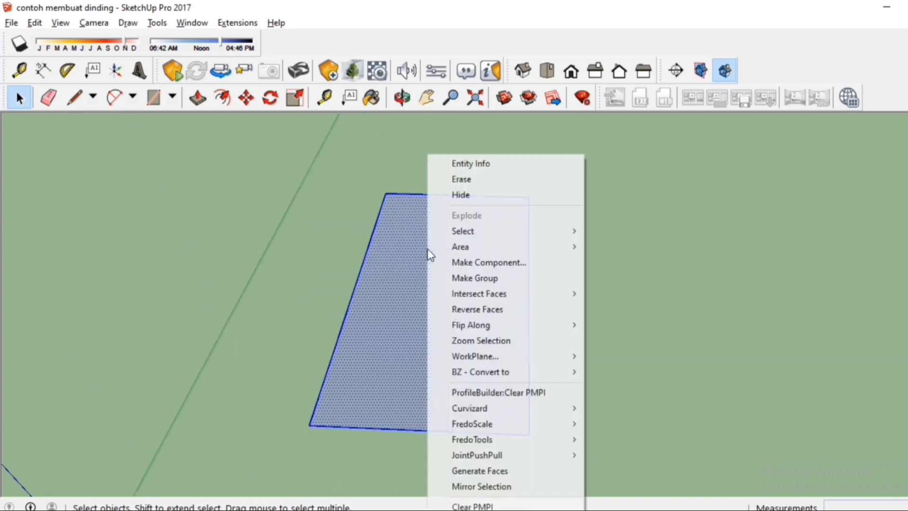
click(450, 282)
middle_drag(451, 284, 452, 274)
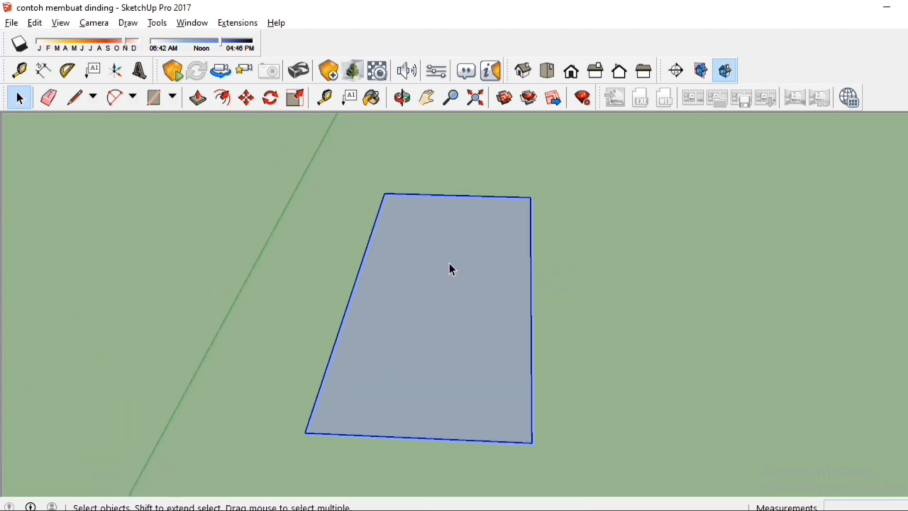
scroll(447, 257, down, 1)
scroll(448, 253, up, 1)
scroll(449, 251, down, 1)
scroll(450, 242, up, 2)
right_click(449, 232)
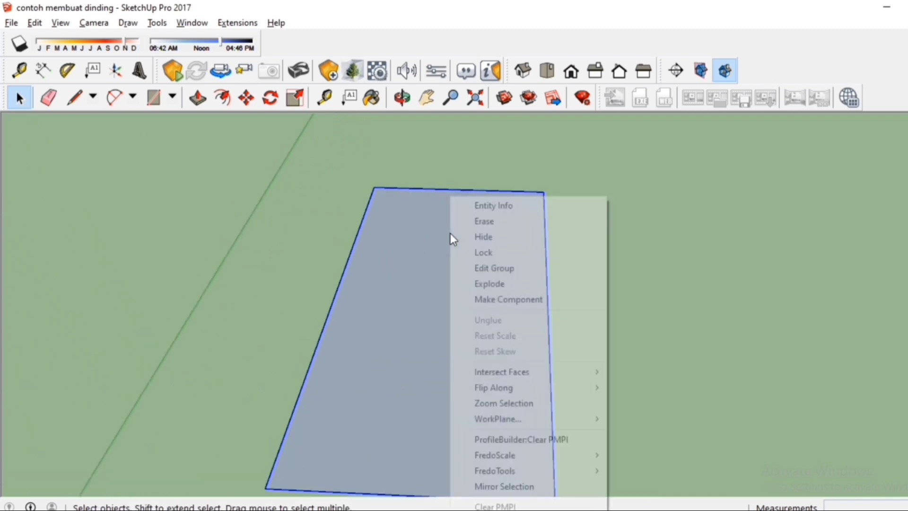
scroll(422, 243, down, 2)
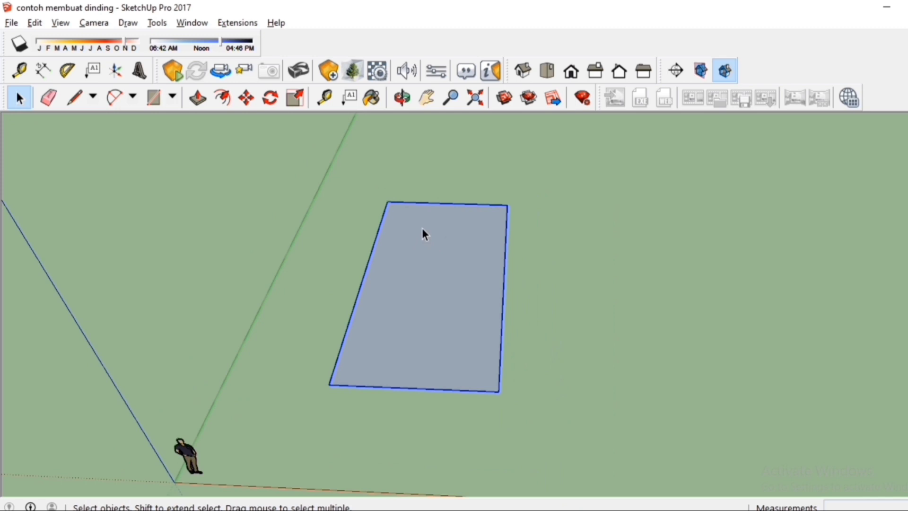
Draw a 0.15 m line along the red axis beside the grouped rectangle and continue it 12 m along the green axis.
key(l)
scroll(430, 211, down, 2)
scroll(540, 304, up, 2)
scroll(479, 305, up, 1)
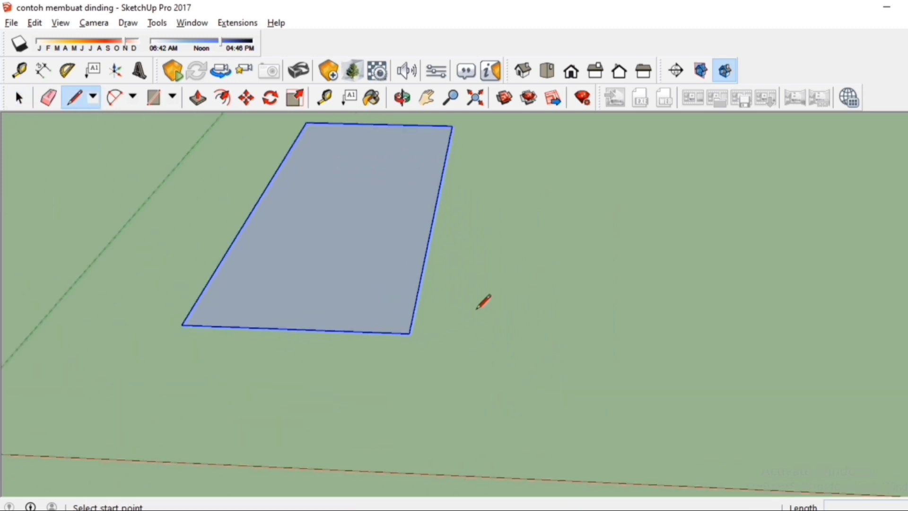
scroll(479, 321, up, 1)
scroll(492, 358, up, 1)
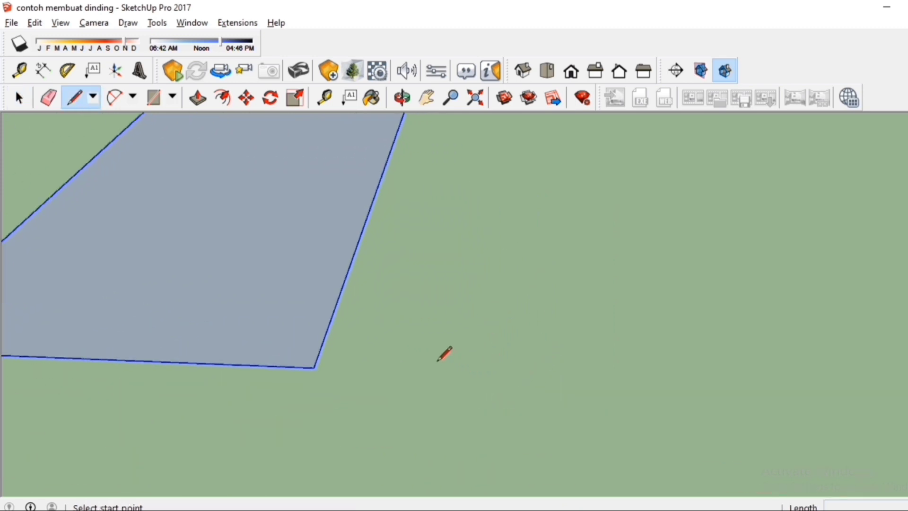
click(422, 360)
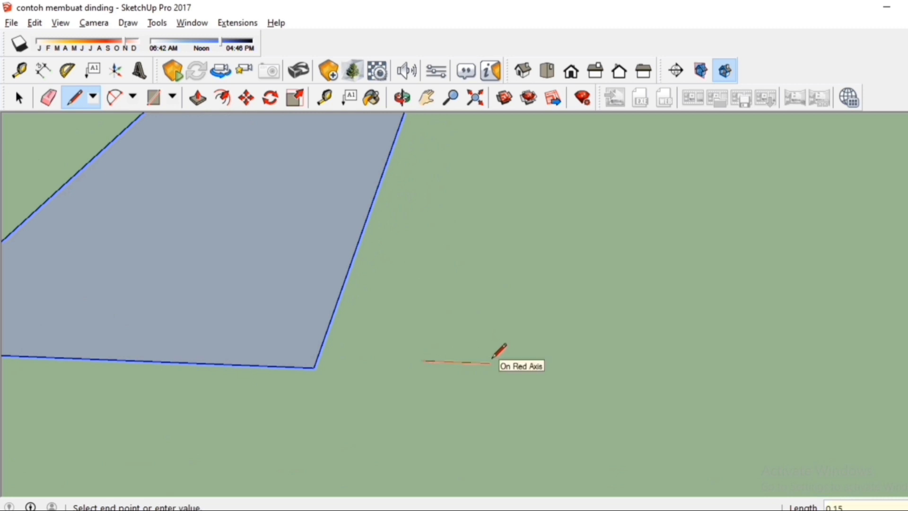
scroll(487, 359, down, 1)
scroll(468, 361, up, 1)
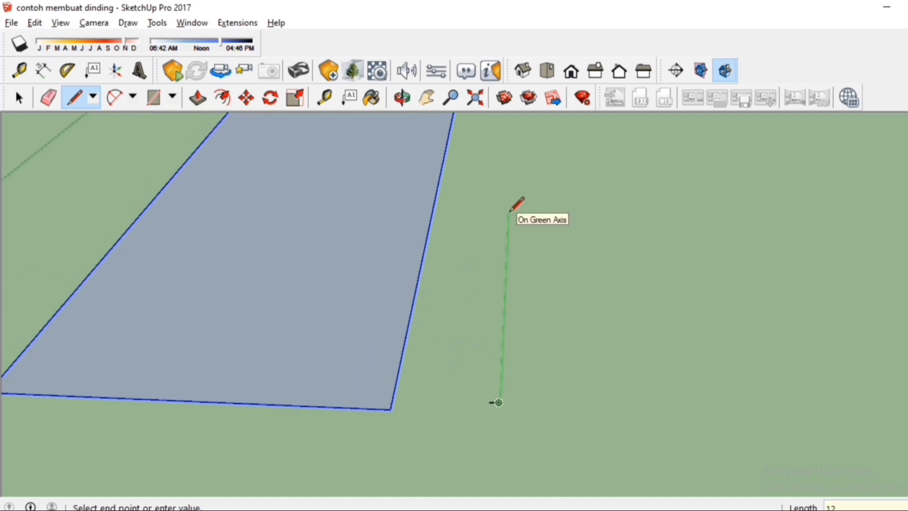
text(12)
key(Return)
scroll(520, 303, down, 3)
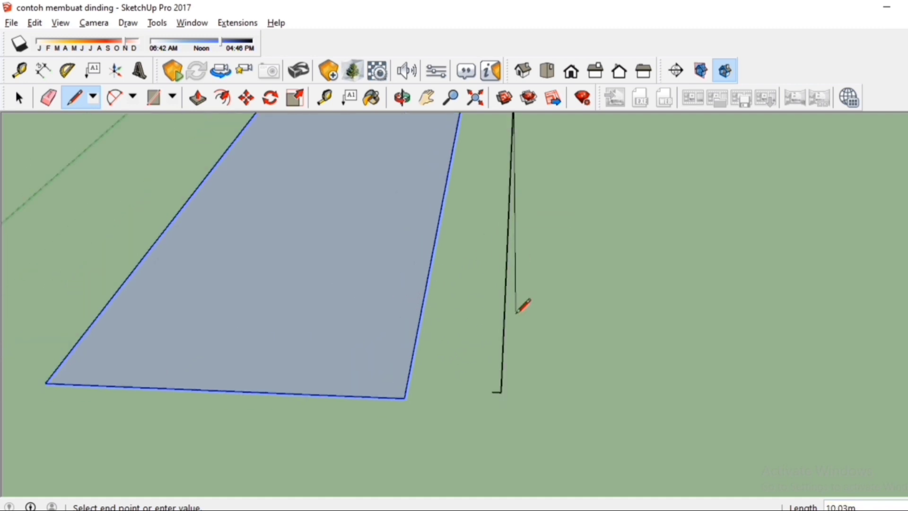
Draw a 0.15 m by 12 m rectangle between the free ends of the short and long lines.
key(r)
click(513, 121)
scroll(523, 378, up, 1)
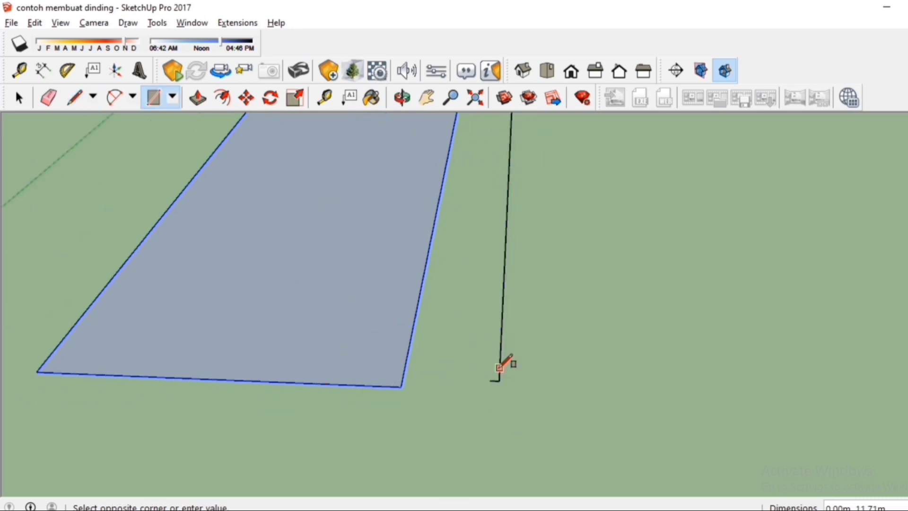
scroll(480, 369, up, 1)
scroll(508, 378, up, 1)
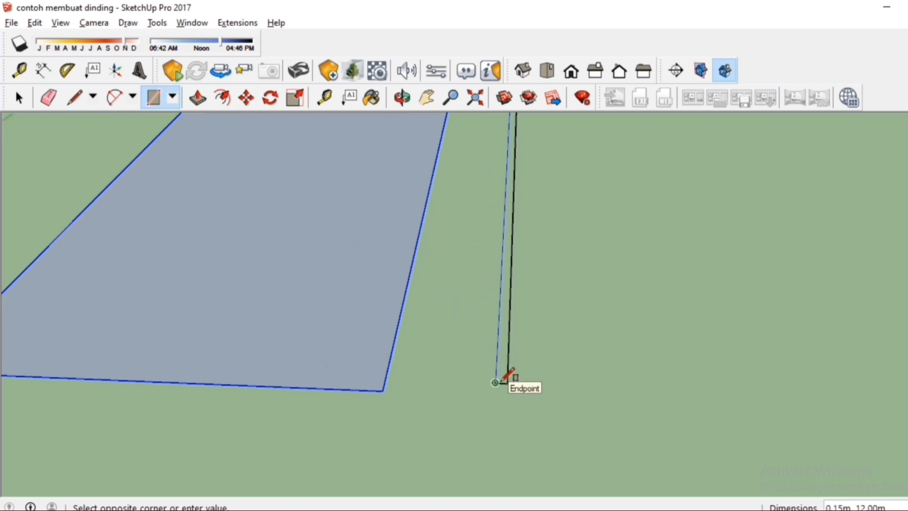
click(504, 381)
scroll(508, 379, down, 1)
middle_drag(506, 376, 522, 283)
scroll(522, 283, down, 2)
middle_drag(613, 221, 545, 327)
scroll(514, 240, down, 2)
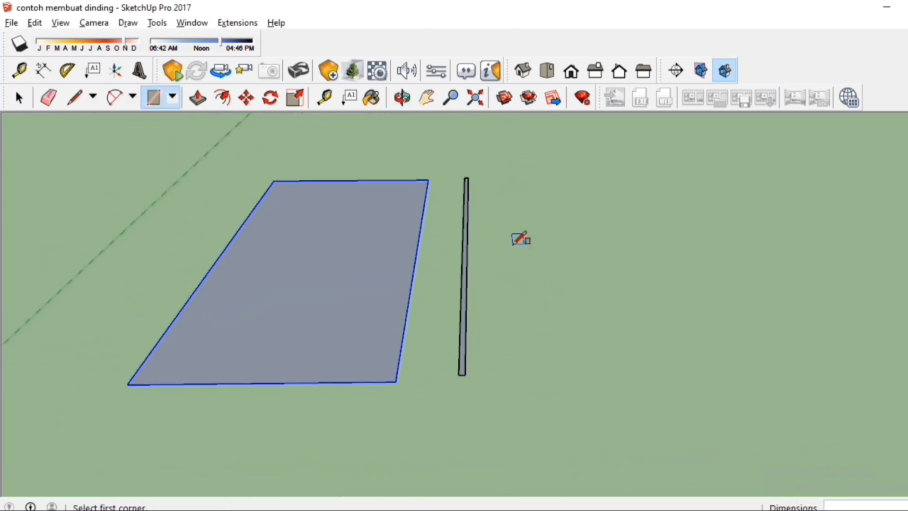
scroll(513, 239, up, 3)
click(498, 161)
scroll(498, 161, down, 2)
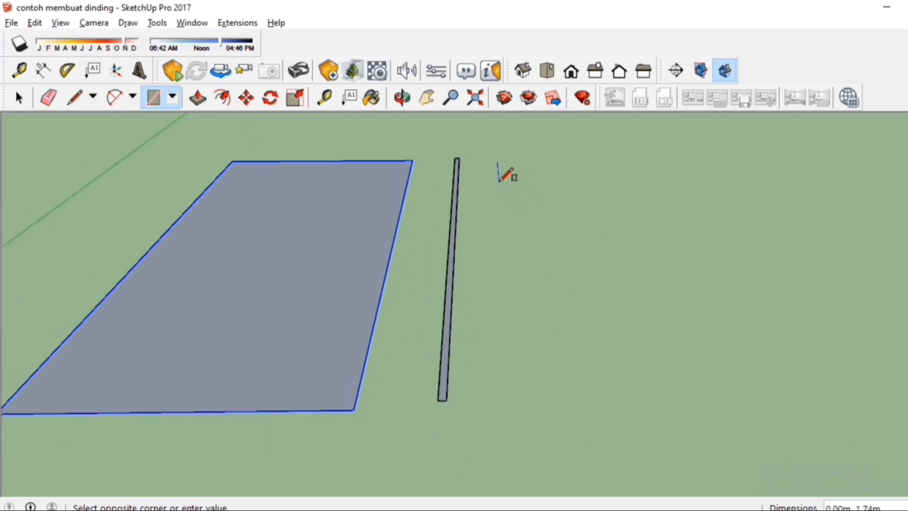
key(Escape)
key(space)
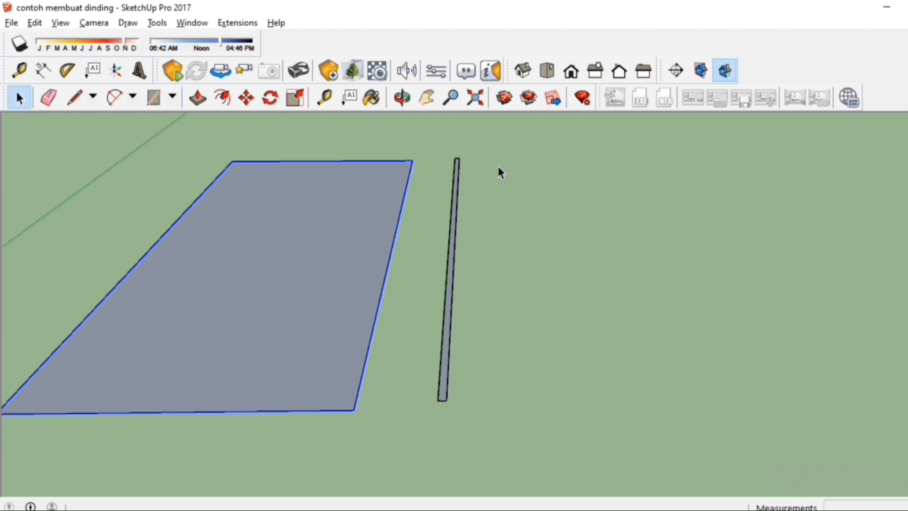
Draw a second 0.15 m by 12 m rectangle beside the first narrow strip by entering its dimensions.
key(r)
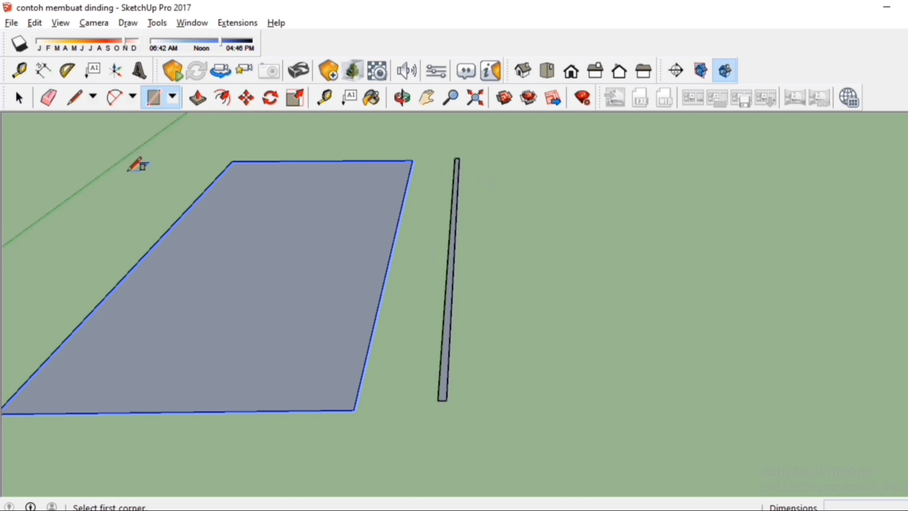
click(516, 174)
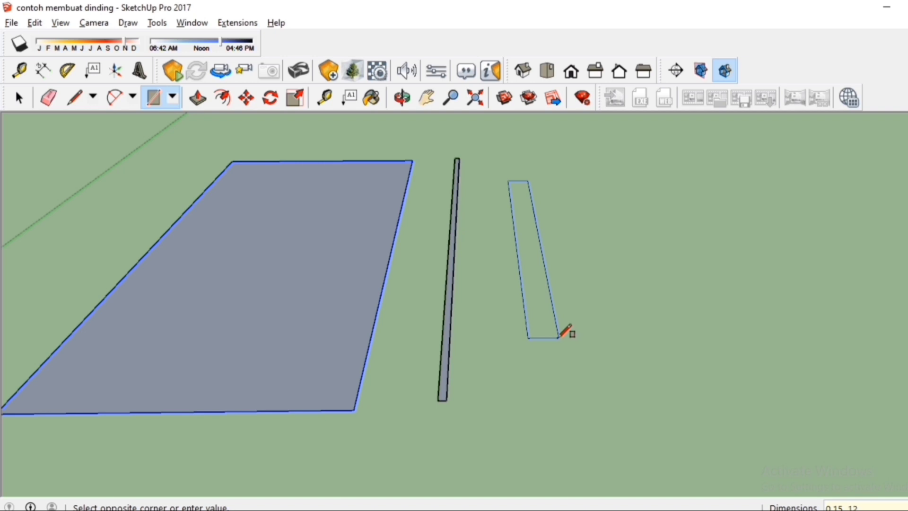
key(Return)
scroll(520, 284, down, 3)
middle_drag(482, 233, 458, 251)
key(space)
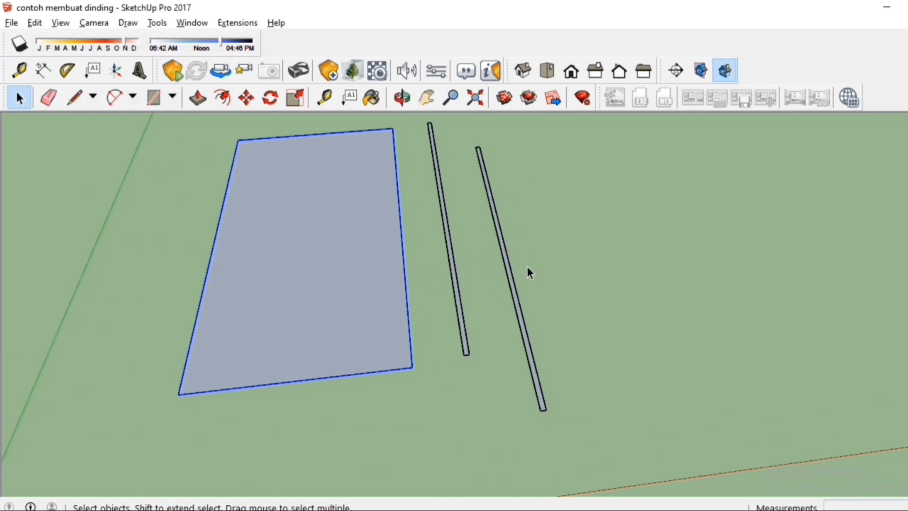
Group the face and edges of the narrow strip nearest the large rectangle.
middle_drag(515, 281, 489, 201)
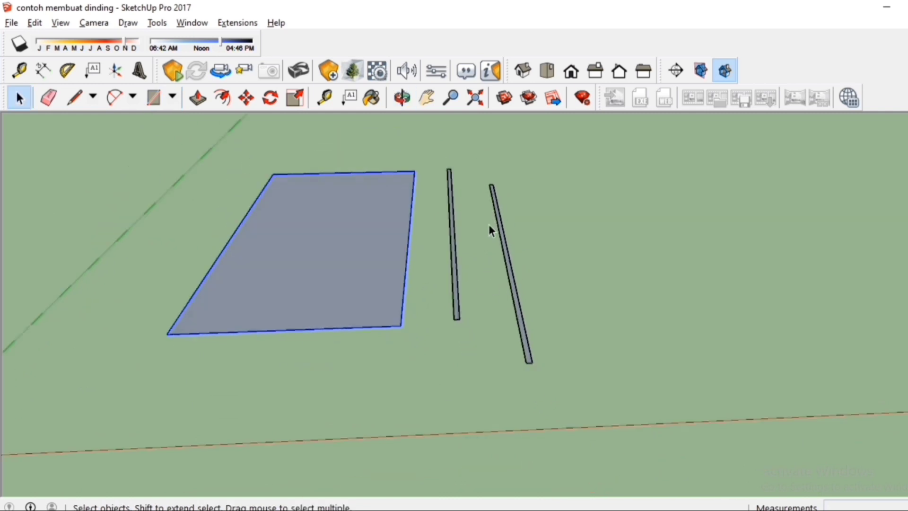
scroll(477, 232, up, 2)
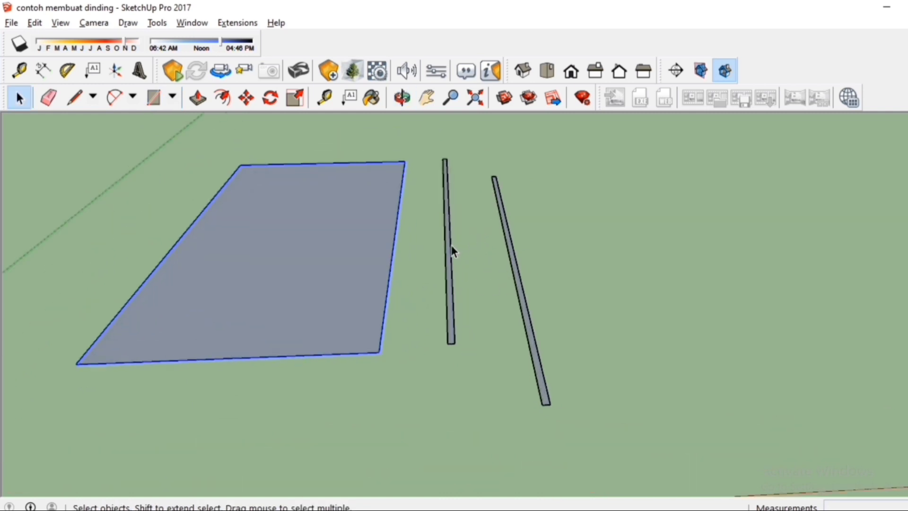
scroll(403, 357, down, 1)
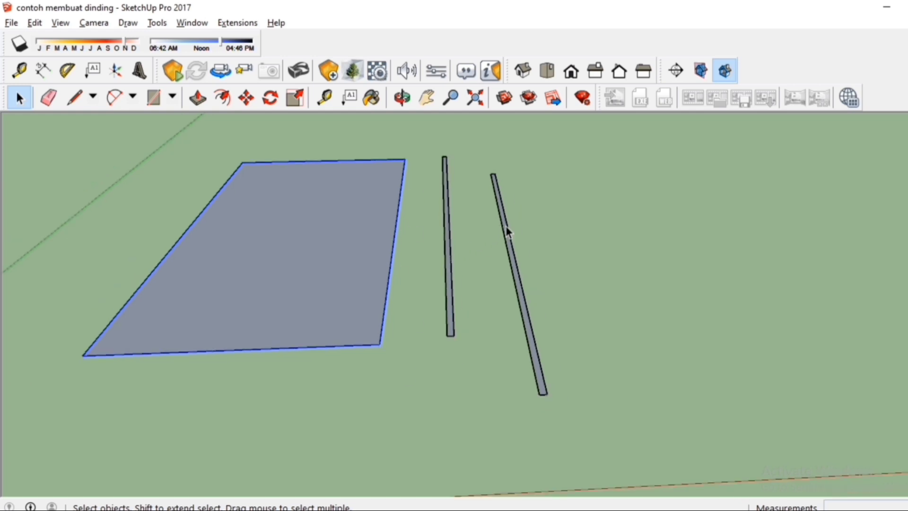
middle_drag(506, 225, 462, 217)
scroll(458, 307, up, 1)
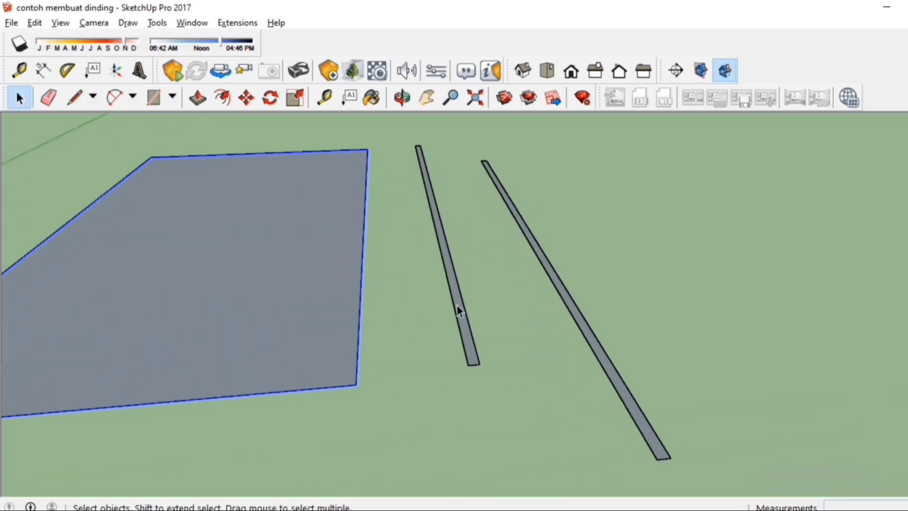
scroll(476, 341, up, 1)
click(470, 342)
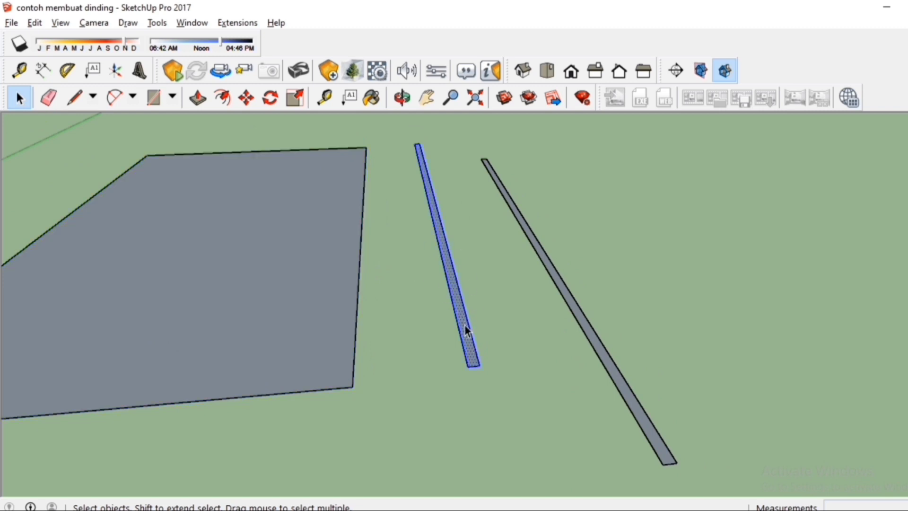
right_click(466, 331)
click(524, 278)
Push/Pull the ungrouped narrow strip upward into a freestanding wall.
scroll(481, 293, down, 2)
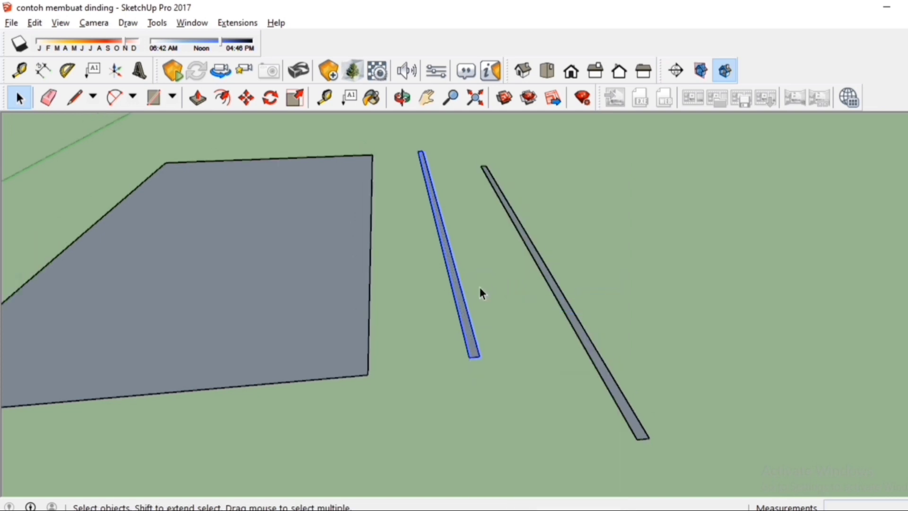
scroll(460, 311, up, 1)
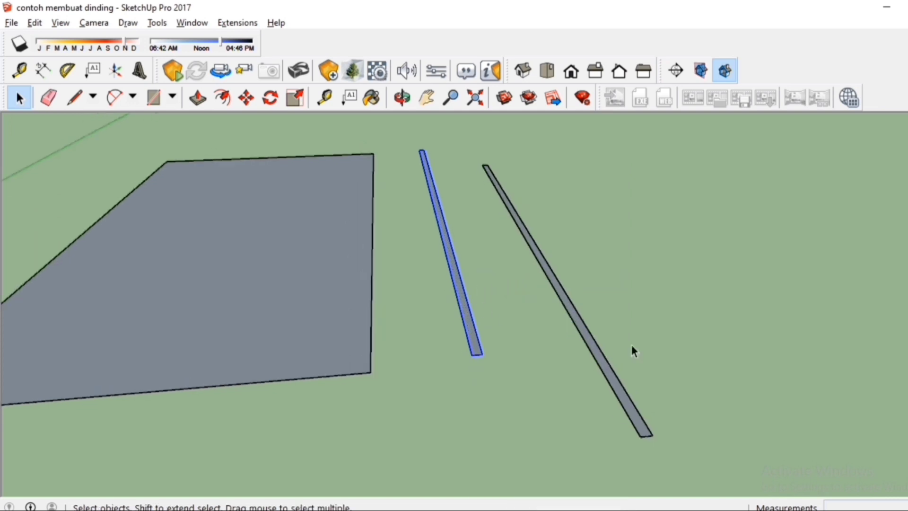
scroll(634, 351, up, 1)
scroll(614, 381, down, 1)
key(p)
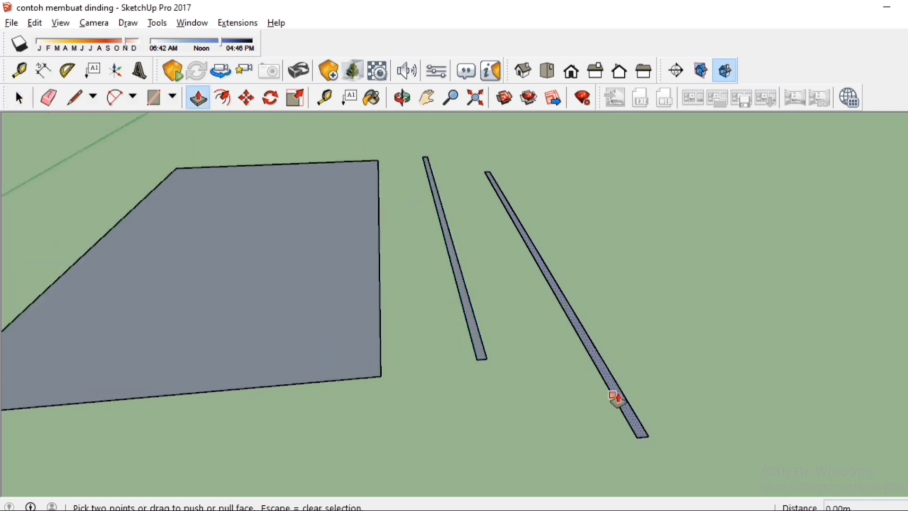
click(615, 399)
click(669, 192)
key(space)
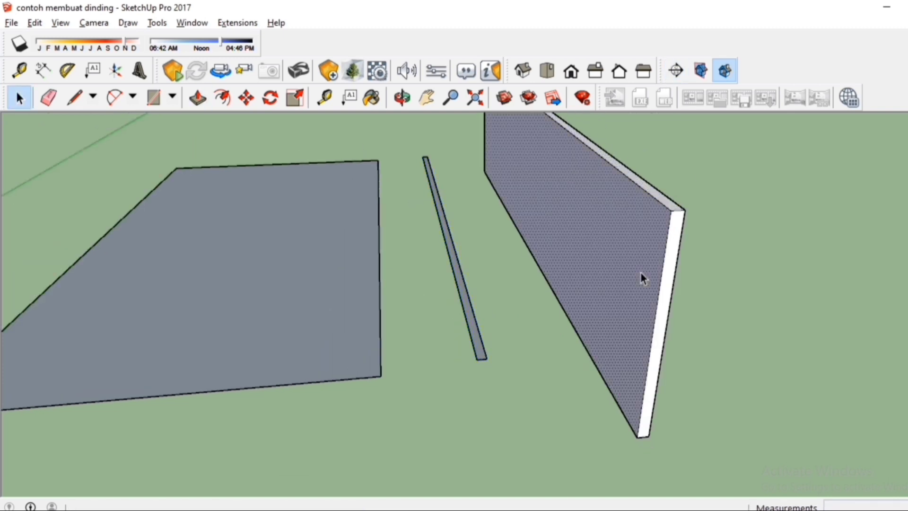
Try to move the ungrouped wall by its individual faces, and undo back to the flat ungrouped strip.
key(m)
click(660, 278)
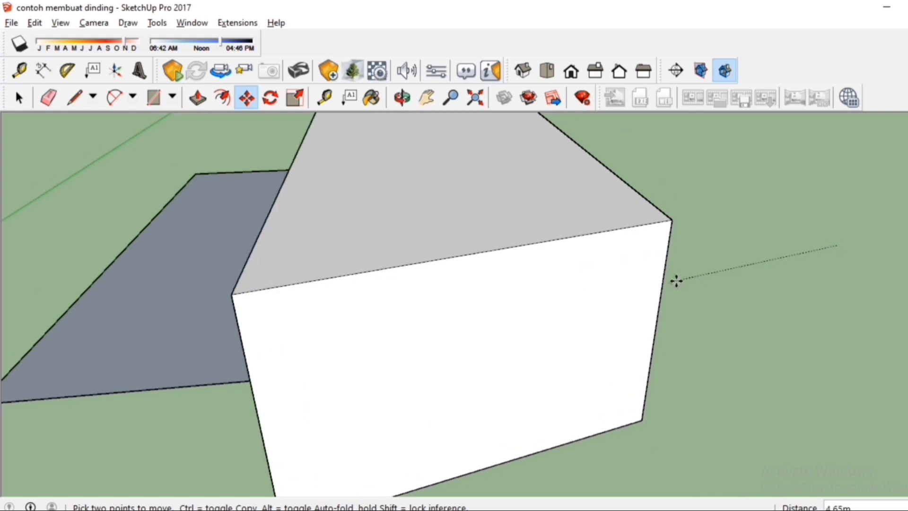
key(Escape)
key(space)
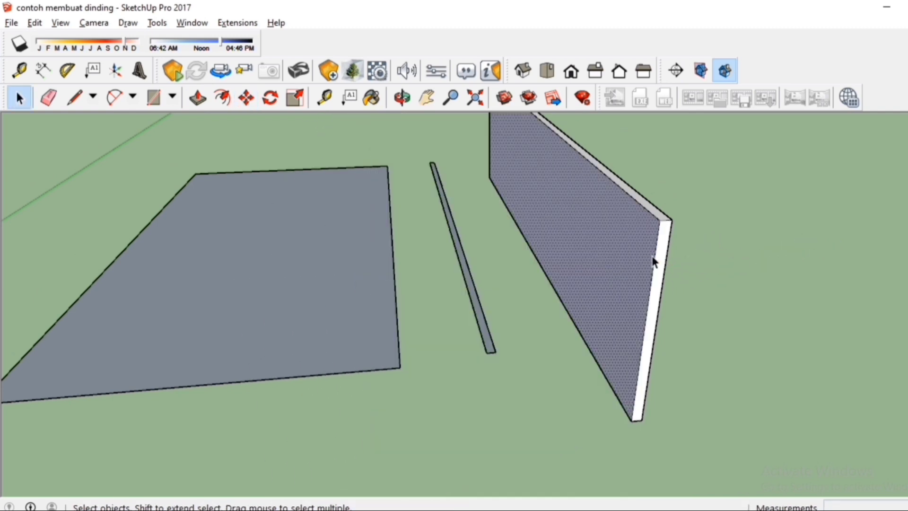
key(m)
click(802, 236)
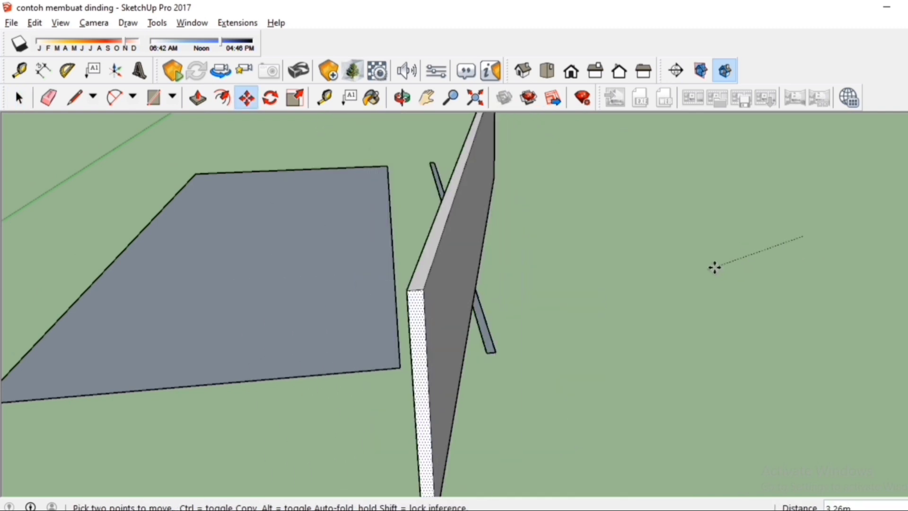
click(715, 267)
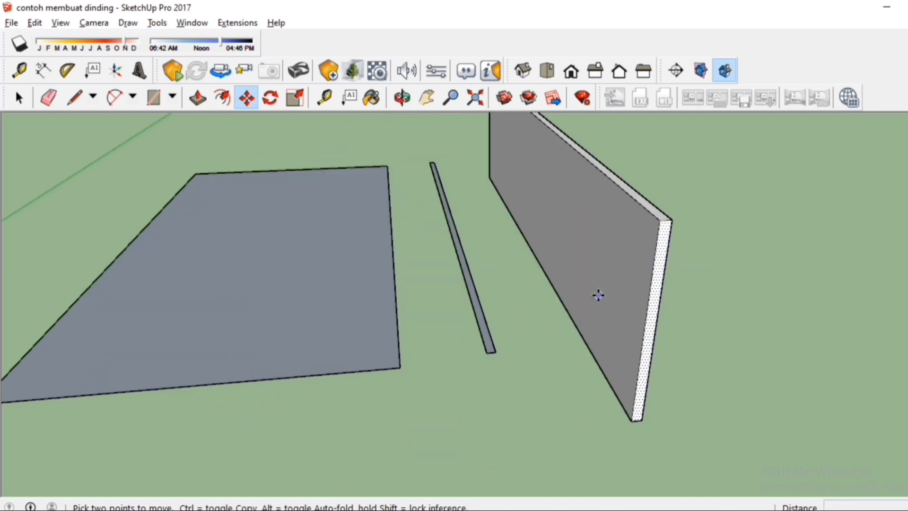
scroll(486, 344, up, 2)
key(ctrl+z)
scroll(497, 325, up, 1)
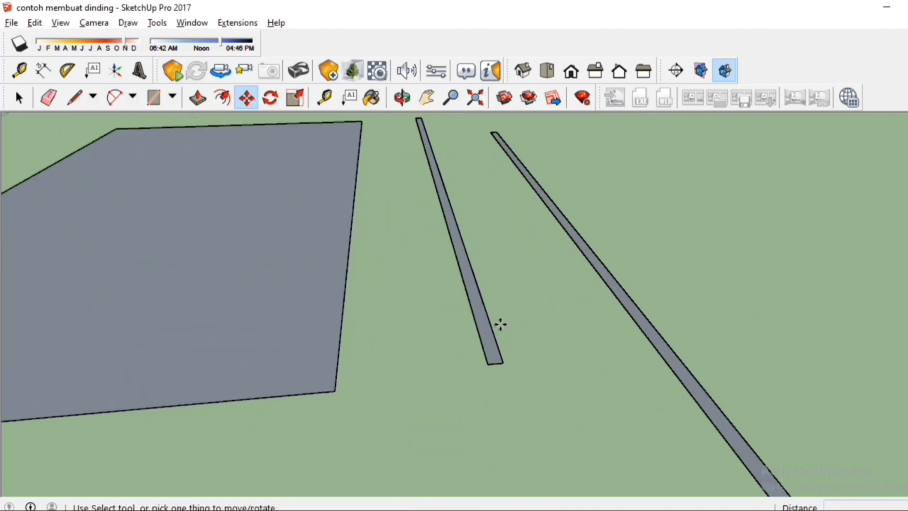
Open the grouped strip nearest the large rectangle for editing, Push/Pull its face up 3 m, and close the group.
key(space)
click(488, 342)
scroll(489, 341, down, 1)
middle_drag(489, 341, 535, 351)
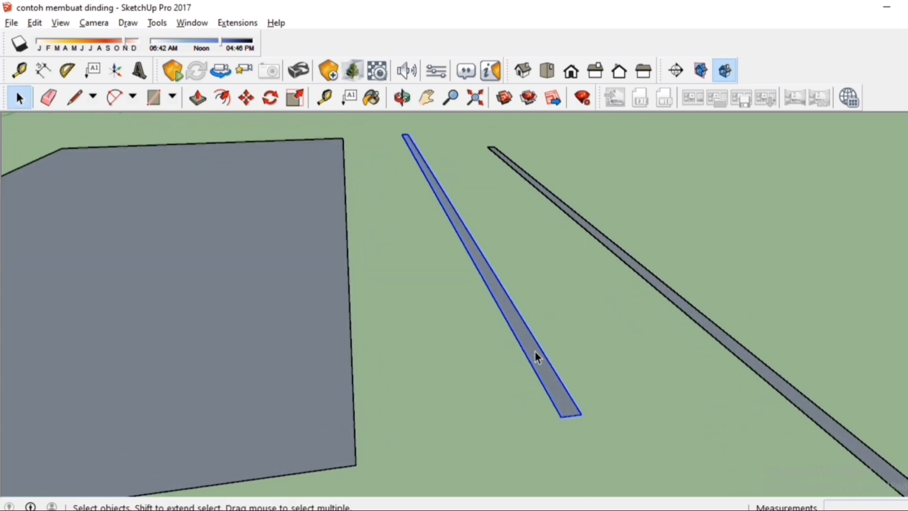
click(554, 351)
double_click(540, 365)
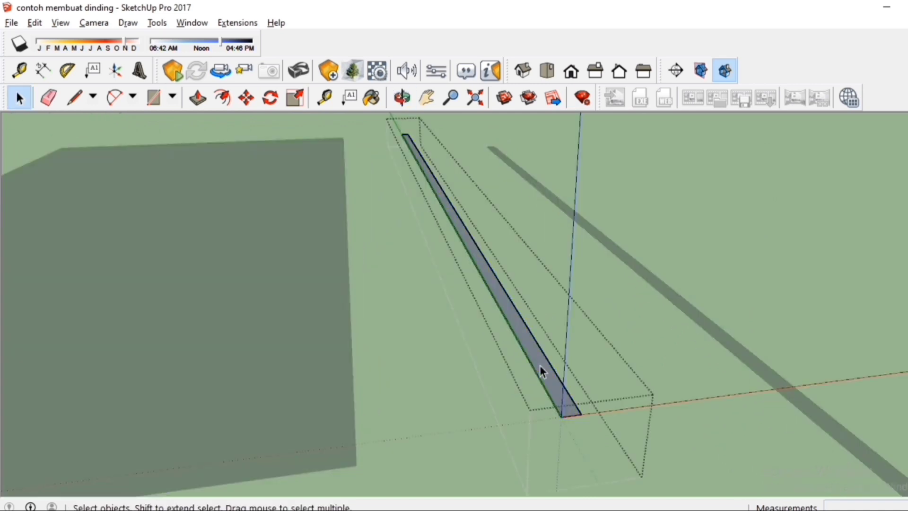
key(p)
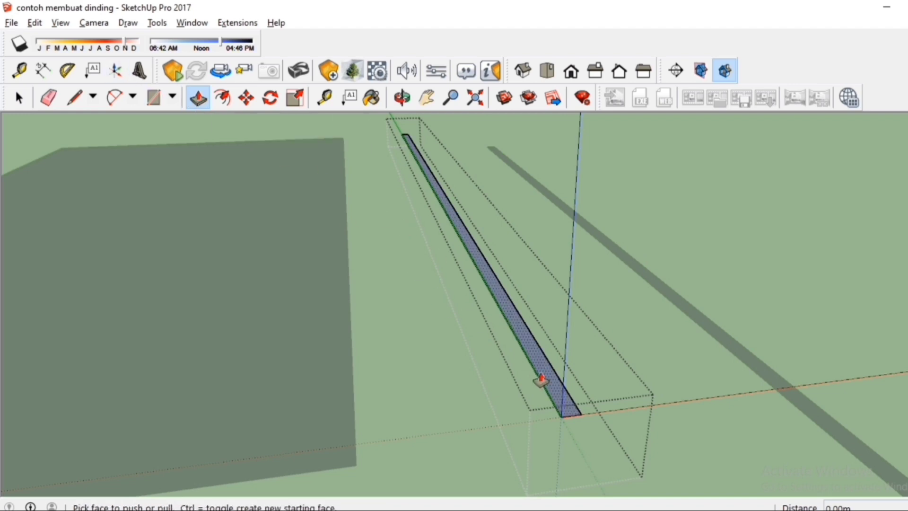
scroll(549, 387, down, 1)
drag(548, 387, 557, 207)
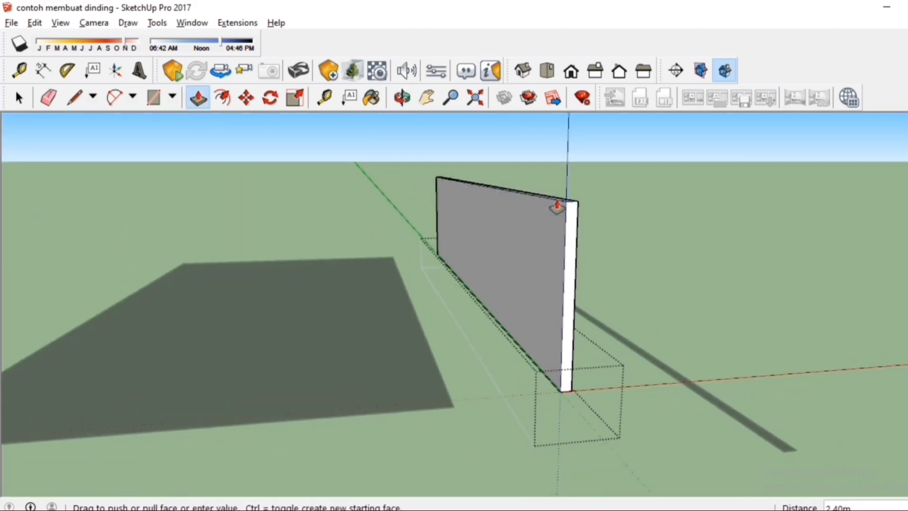
text(3)
key(Return)
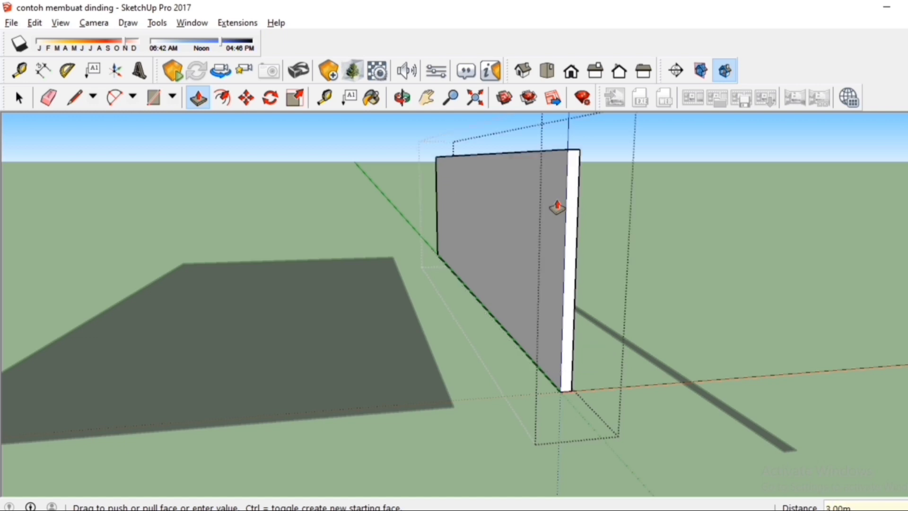
scroll(557, 207, down, 3)
key(space)
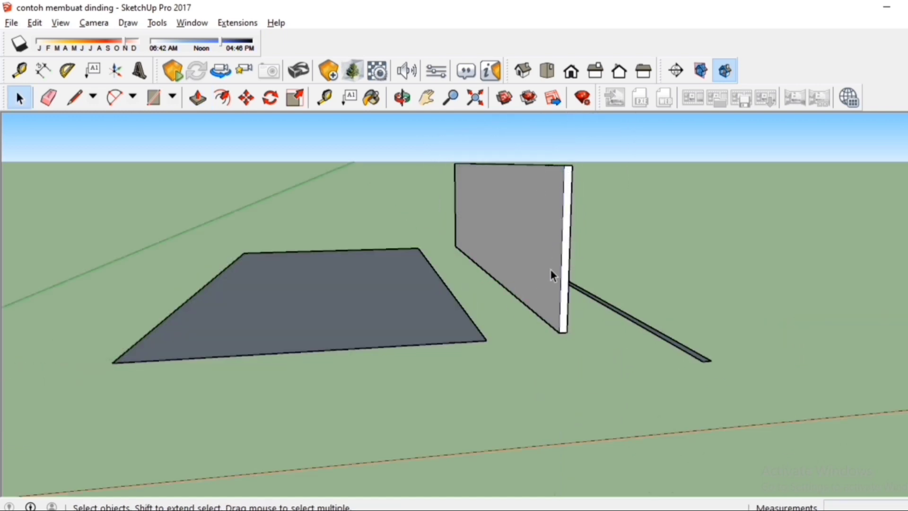
Move the grouped wall so it stands along the outside of the large rectangle's far long edge, with its end at the front corner.
scroll(551, 270, up, 2)
triple_click(572, 215)
middle_drag(572, 216, 537, 334)
key(m)
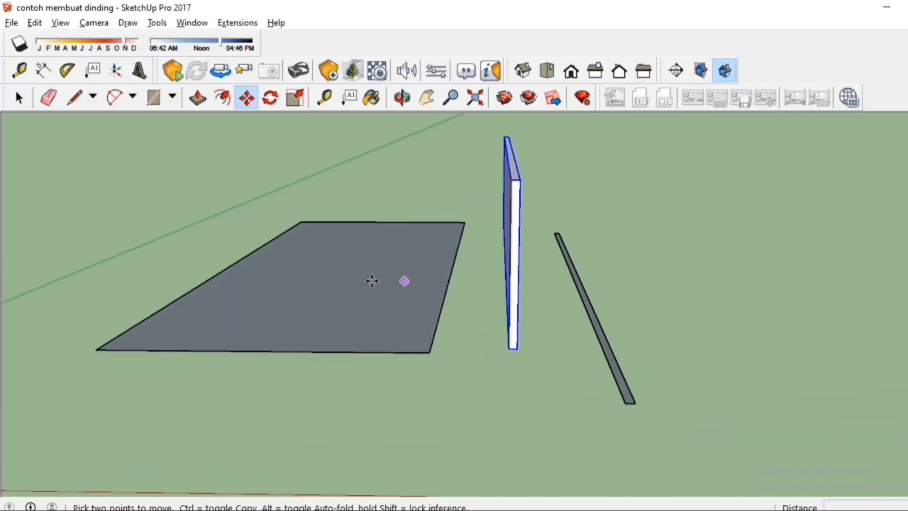
click(246, 98)
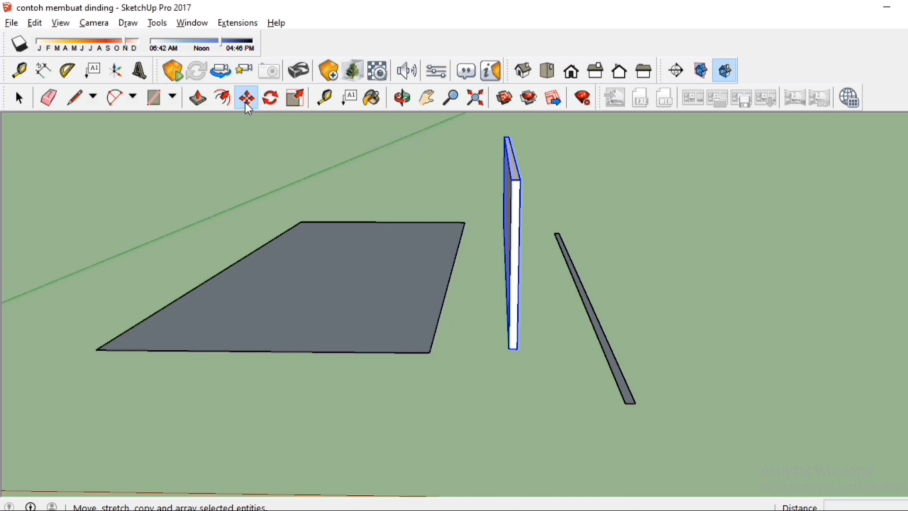
middle_drag(389, 202, 568, 356)
scroll(523, 365, up, 3)
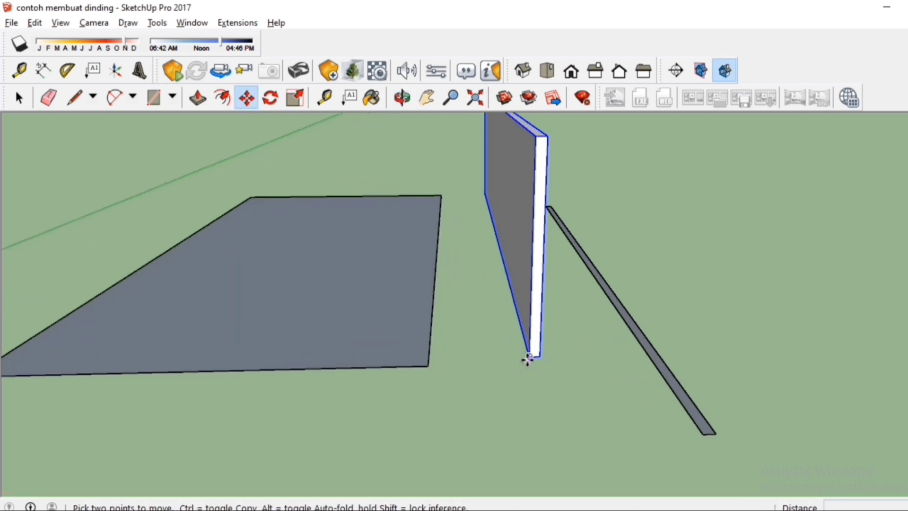
click(529, 358)
scroll(563, 331, down, 2)
click(208, 355)
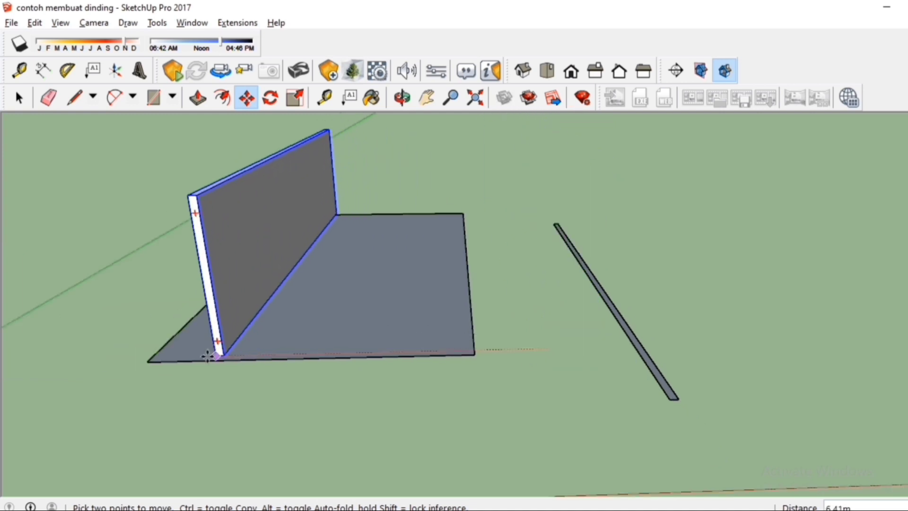
click(152, 367)
scroll(568, 310, down, 1)
scroll(669, 373, up, 1)
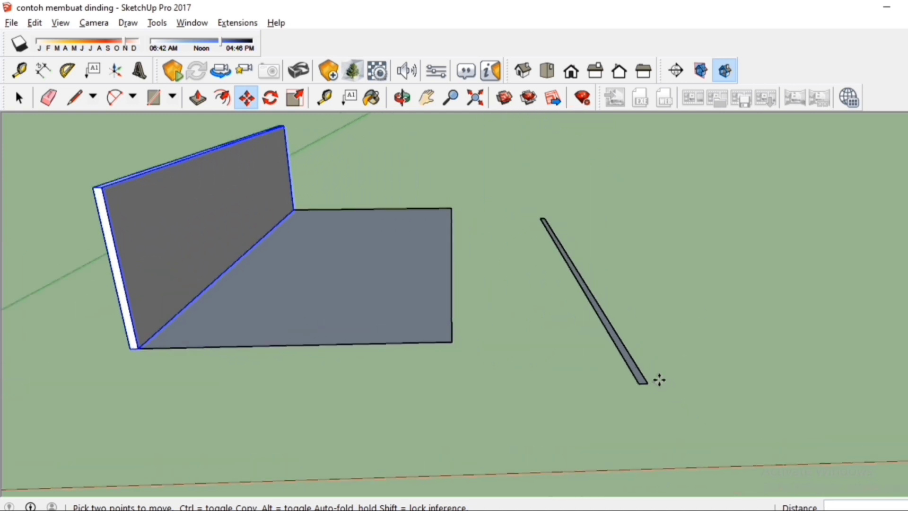
Push/Pull the remaining ungrouped strip upward into a wall about as tall as the grouped one.
key(p)
click(645, 387)
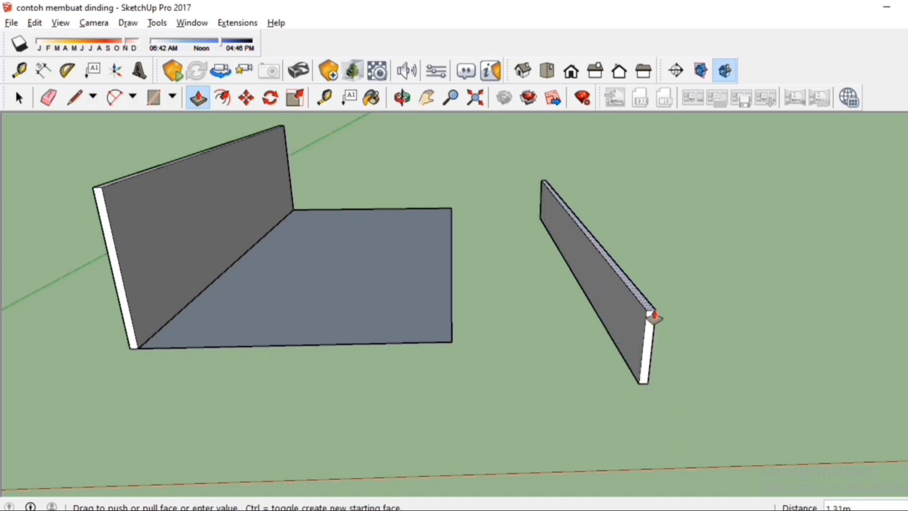
click(654, 317)
scroll(654, 319, down, 2)
key(space)
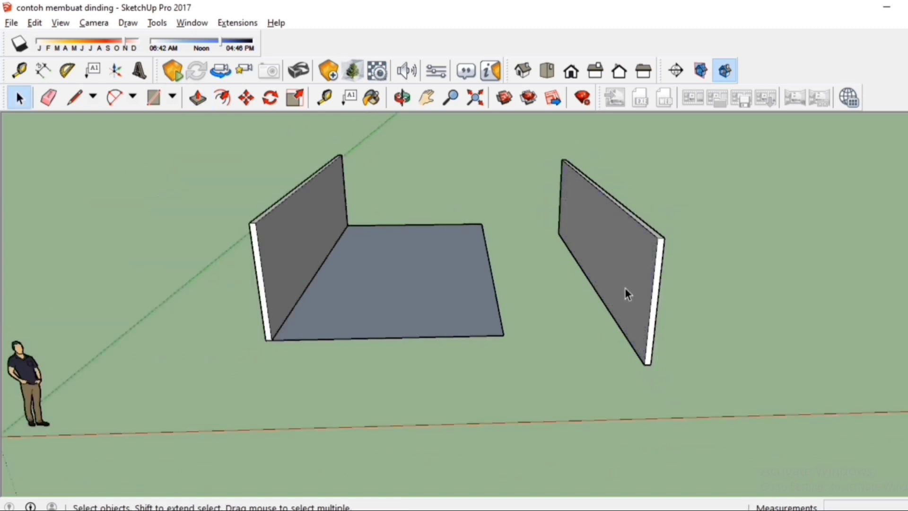
key(m)
click(645, 362)
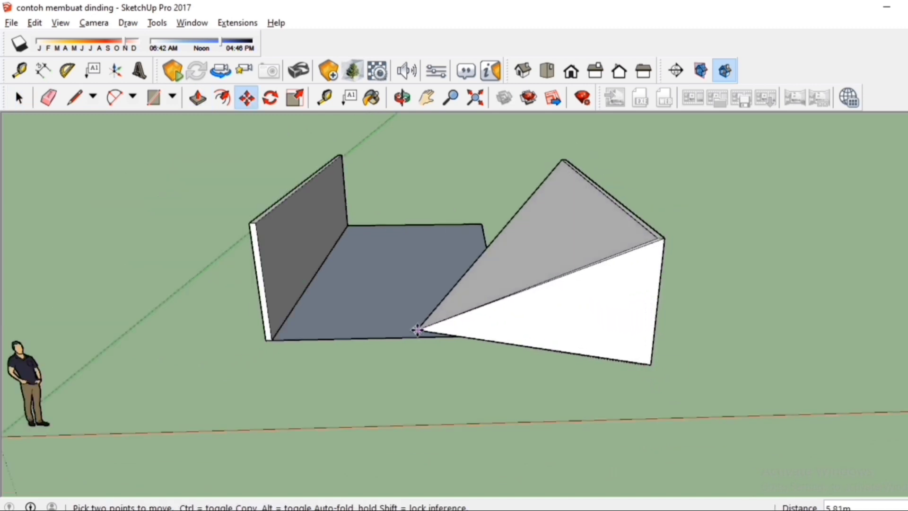
key(Escape)
Group all faces and edges of the freestanding wall beside the floor rectangle.
key(space)
click(634, 288)
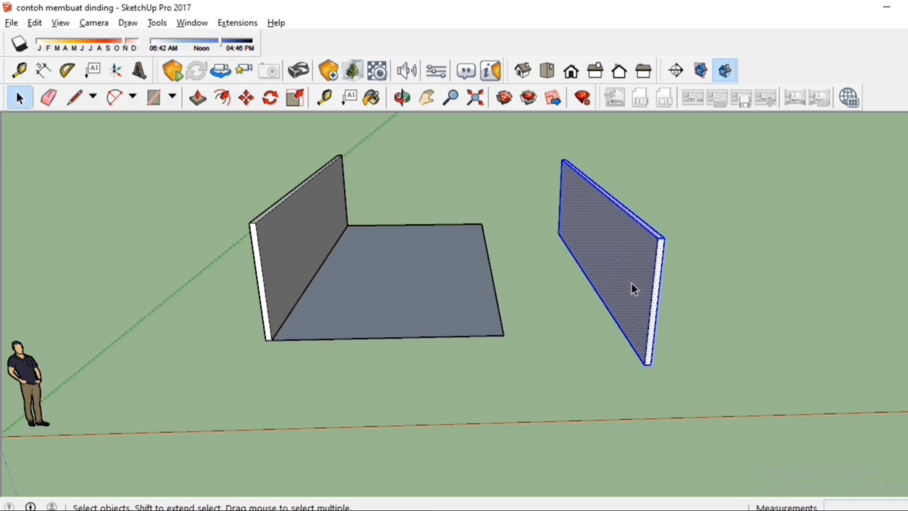
right_click(631, 283)
click(666, 260)
Move the newly grouped wall by its outer bottom corner onto the floor's front corner opposite the first wall.
key(m)
click(648, 363)
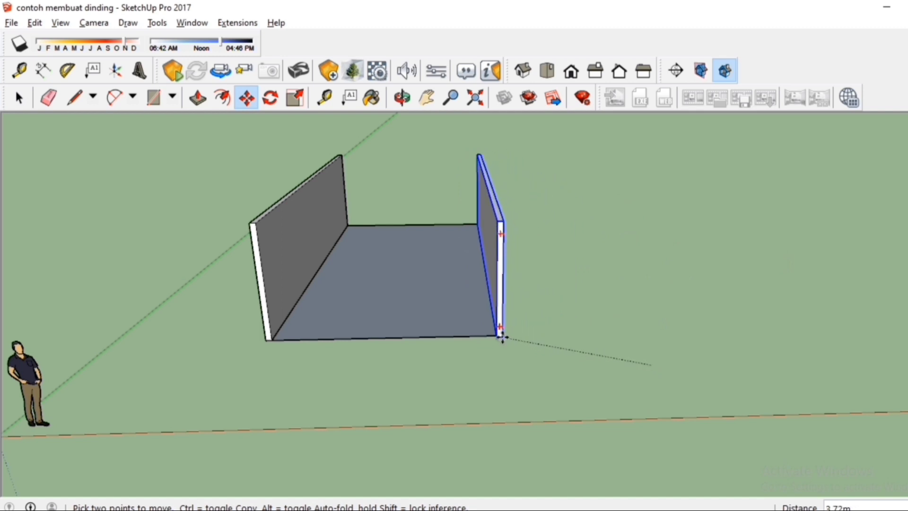
click(502, 334)
scroll(536, 340, down, 3)
scroll(530, 230, up, 4)
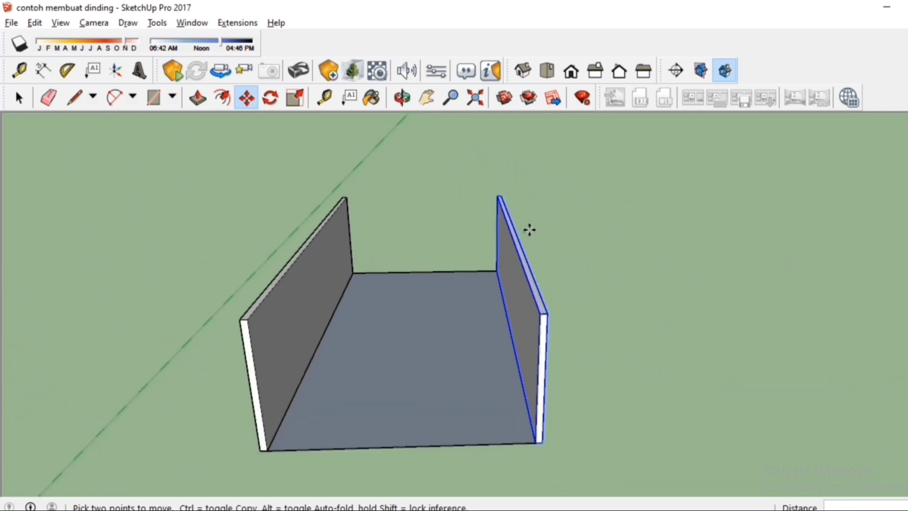
scroll(532, 227, down, 3)
Delete the second wall group, leaving only the first wall on the floor rectangle.
key(space)
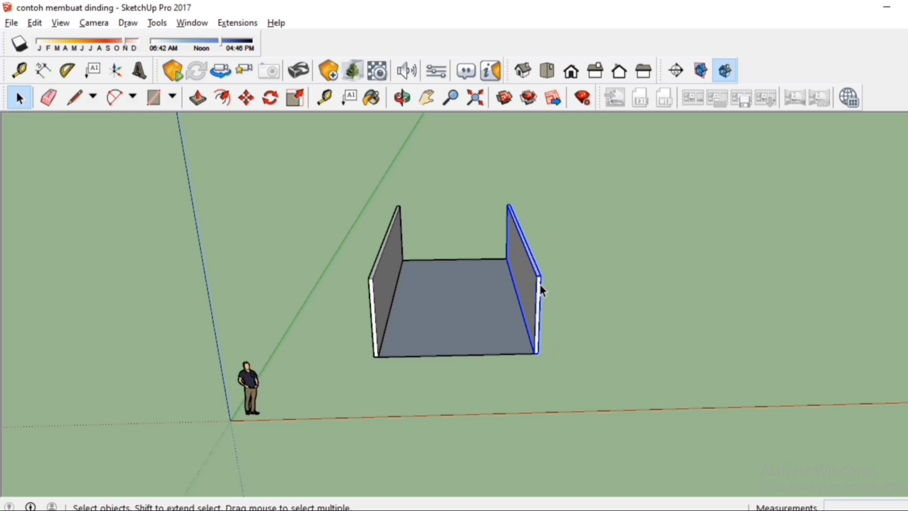
key(Delete)
scroll(408, 274, up, 3)
middle_drag(408, 275, 378, 253)
scroll(390, 263, up, 3)
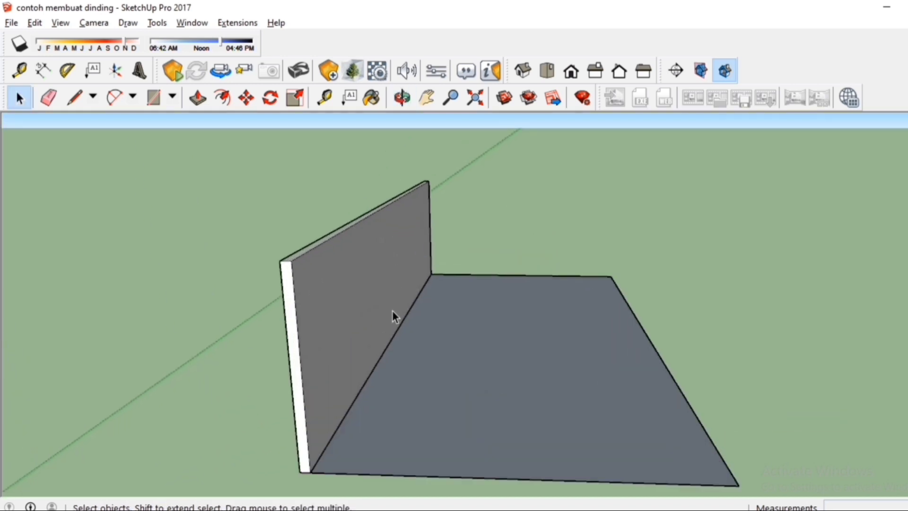
scroll(397, 355, down, 3)
scroll(378, 278, up, 3)
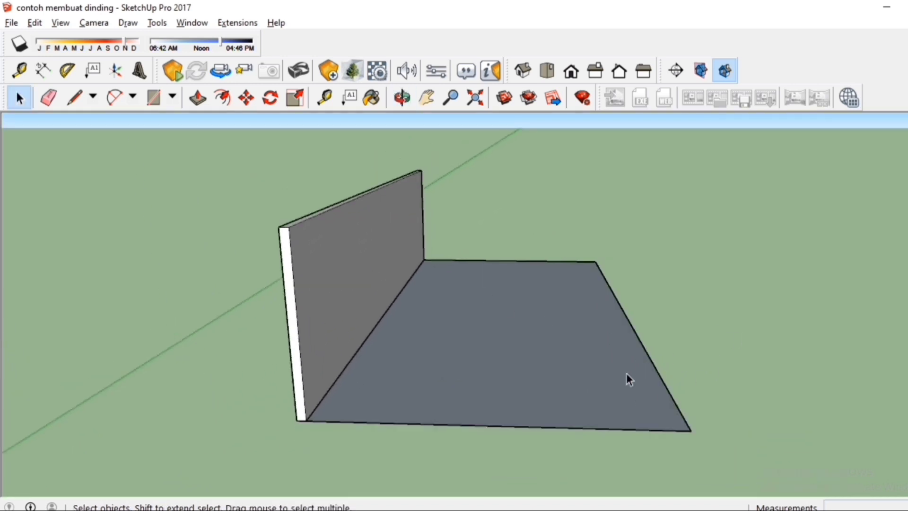
Copy the remaining wall by its inner bottom front corner onto the floor rectangle's opposite front corner.
double_click(304, 261)
scroll(308, 265, up, 2)
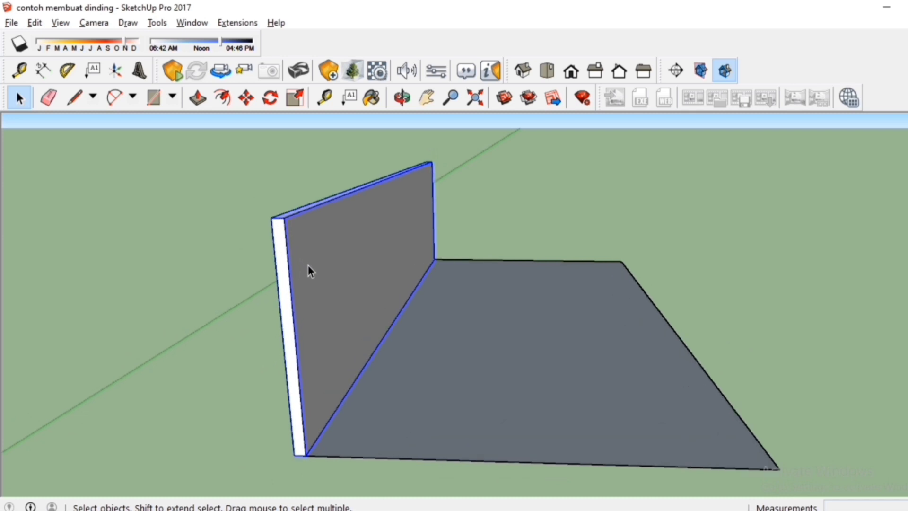
middle_drag(308, 264, 334, 295)
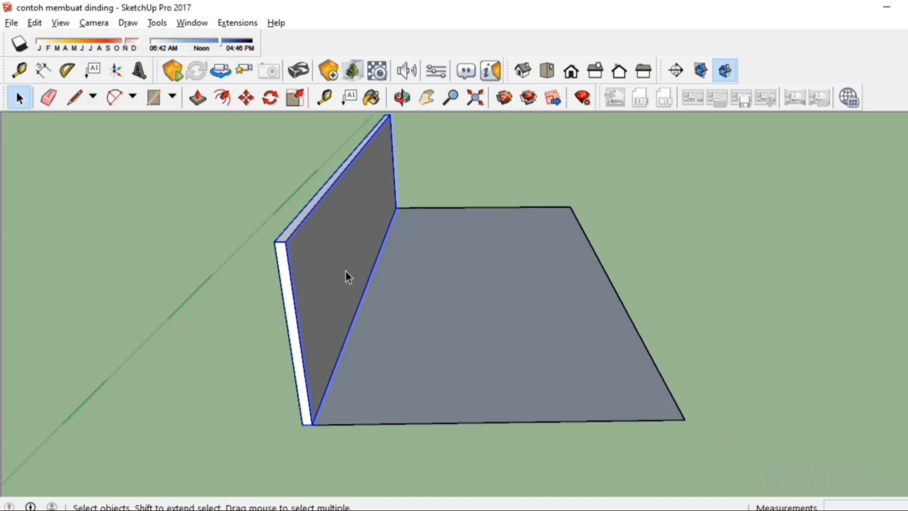
click(246, 98)
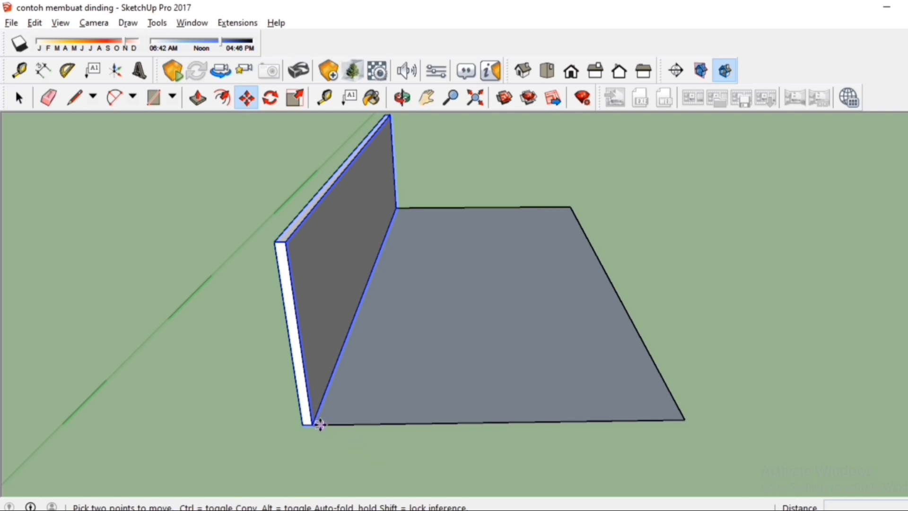
scroll(312, 425, up, 4)
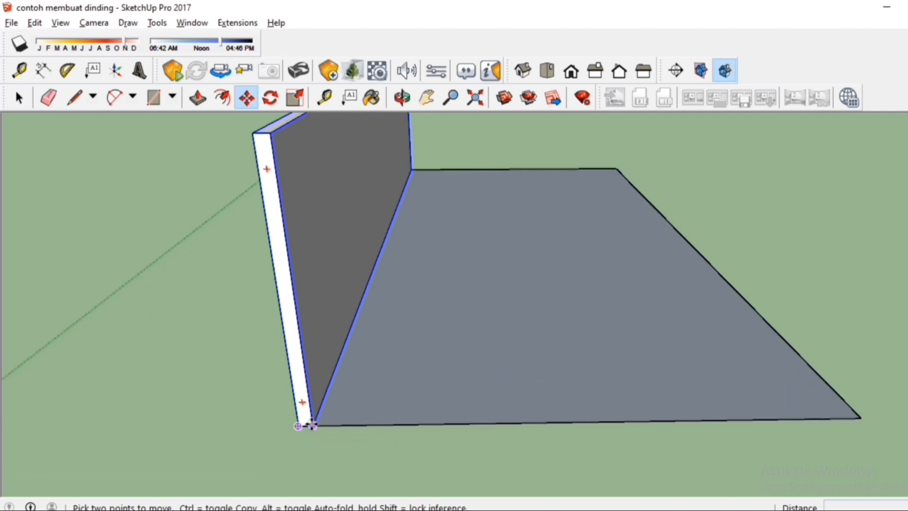
scroll(315, 426, down, 1)
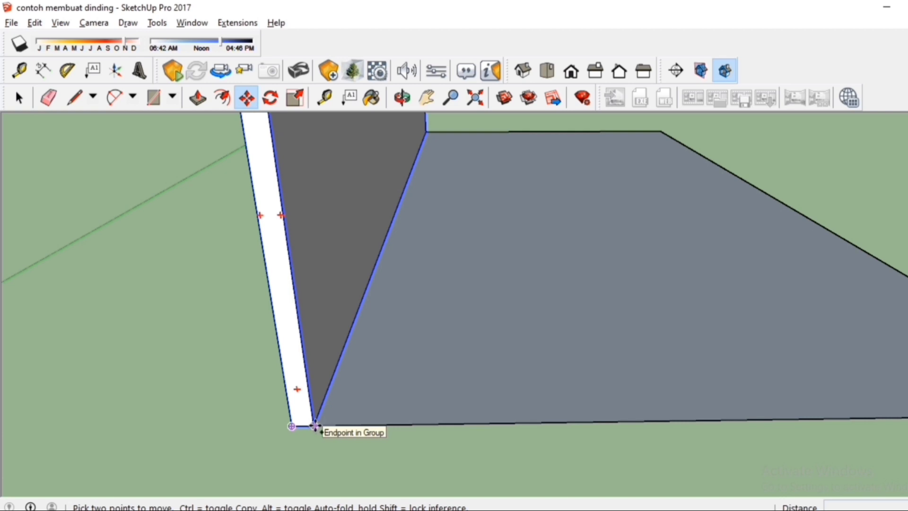
scroll(314, 426, down, 3)
key(ctrl)
click(314, 426)
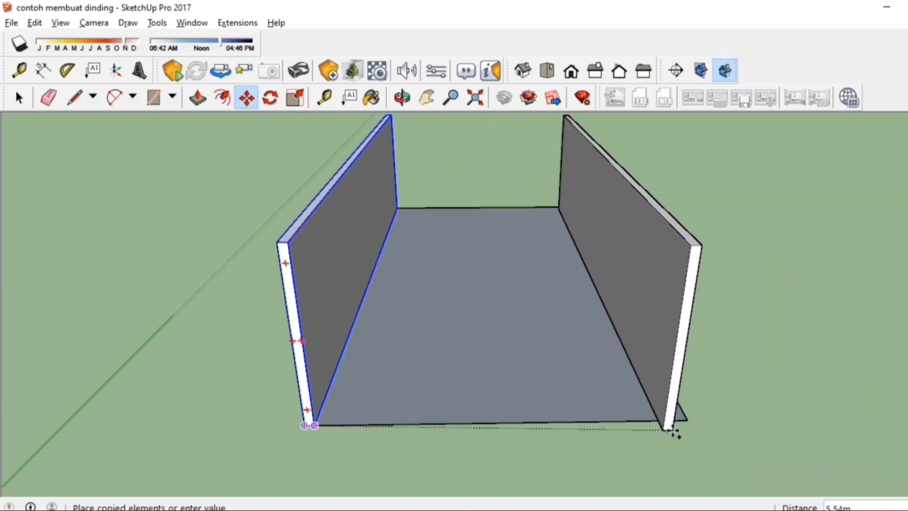
click(682, 420)
scroll(504, 414, down, 3)
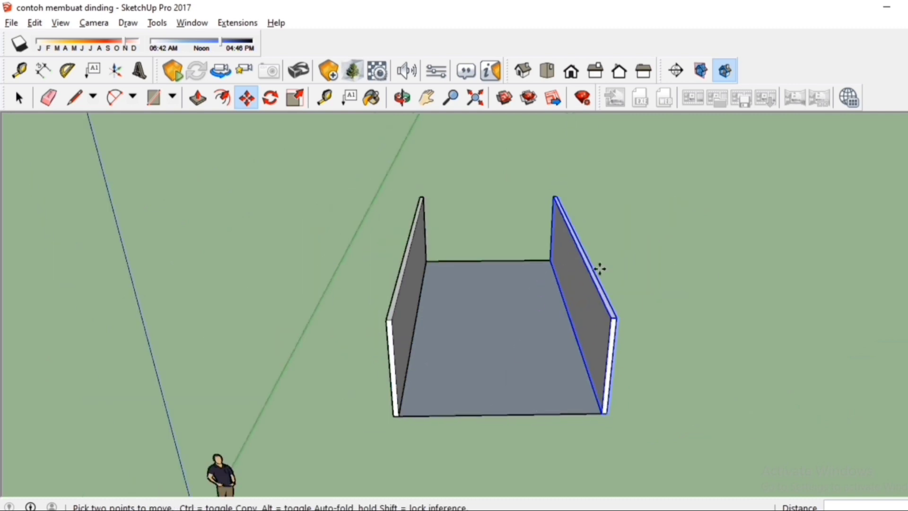
key(space)
scroll(539, 222, up, 3)
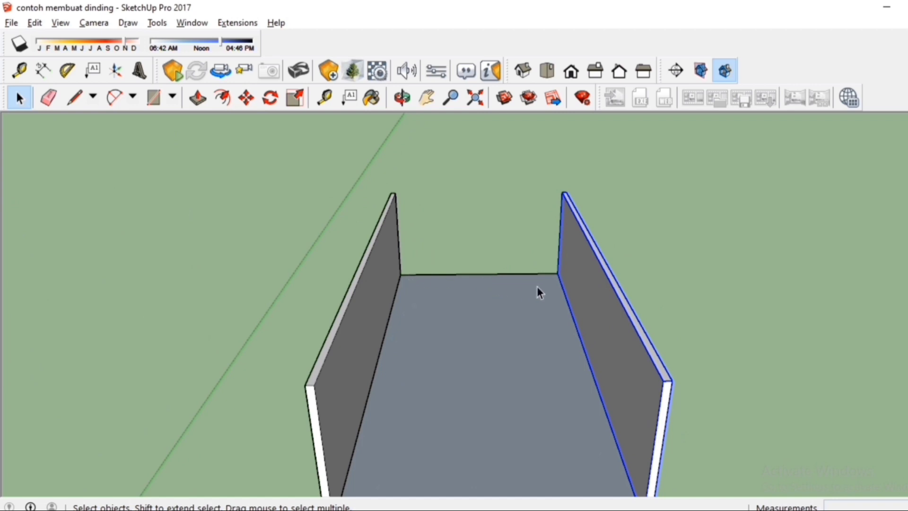
middle_drag(402, 287, 469, 172)
scroll(518, 185, up, 3)
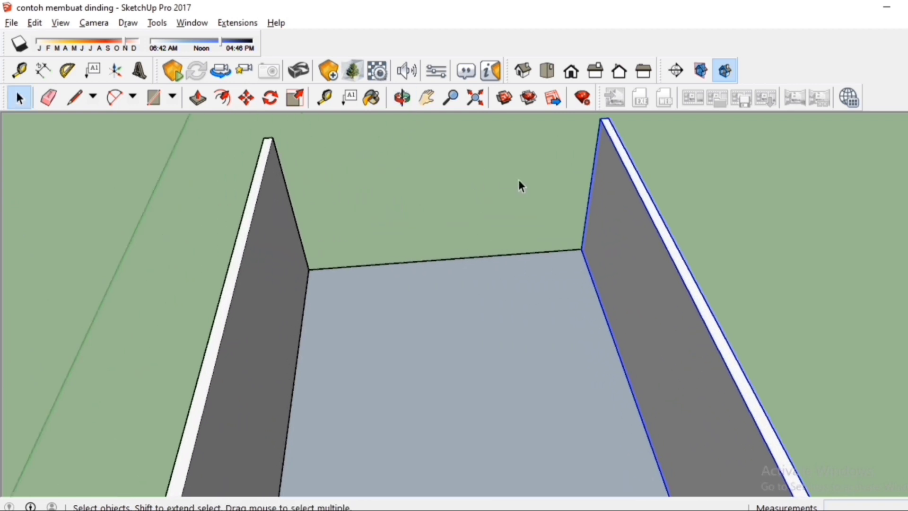
scroll(213, 184, down, 1)
scroll(279, 163, up, 1)
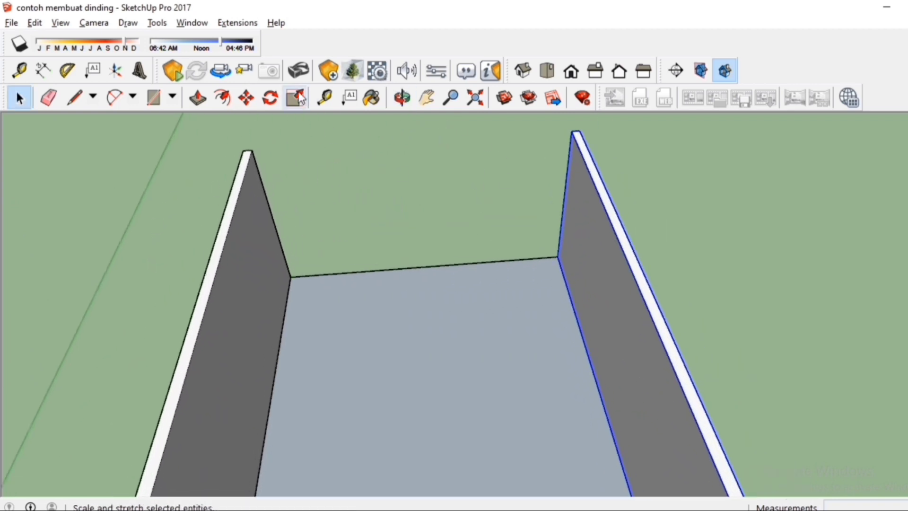
click(269, 98)
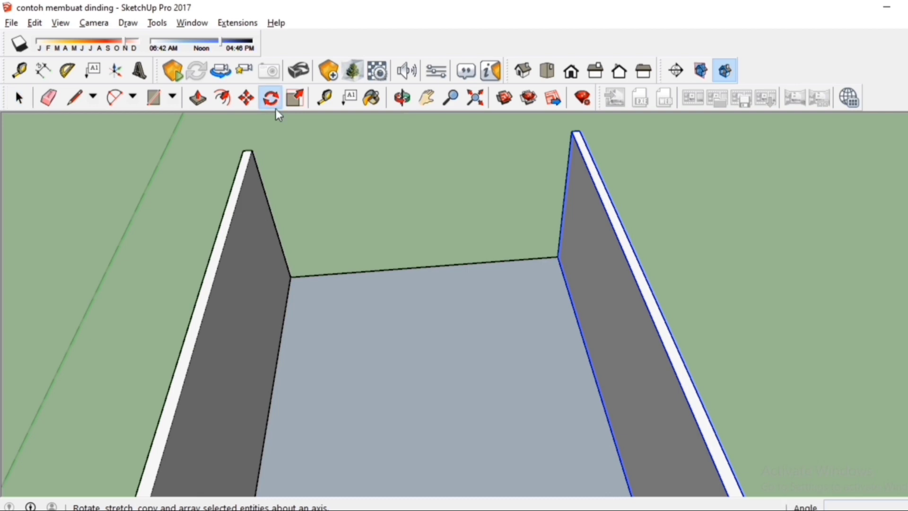
scroll(529, 260, up, 3)
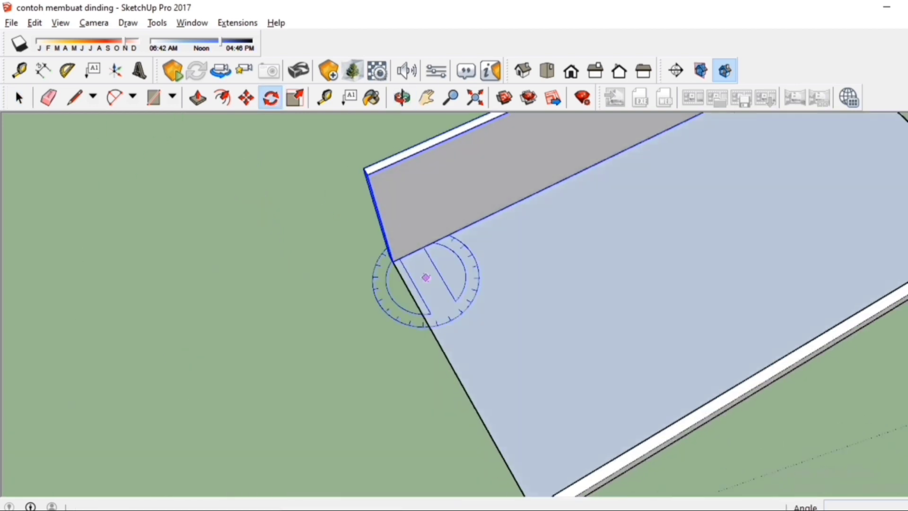
middle_drag(395, 283, 490, 298)
scroll(543, 244, down, 7)
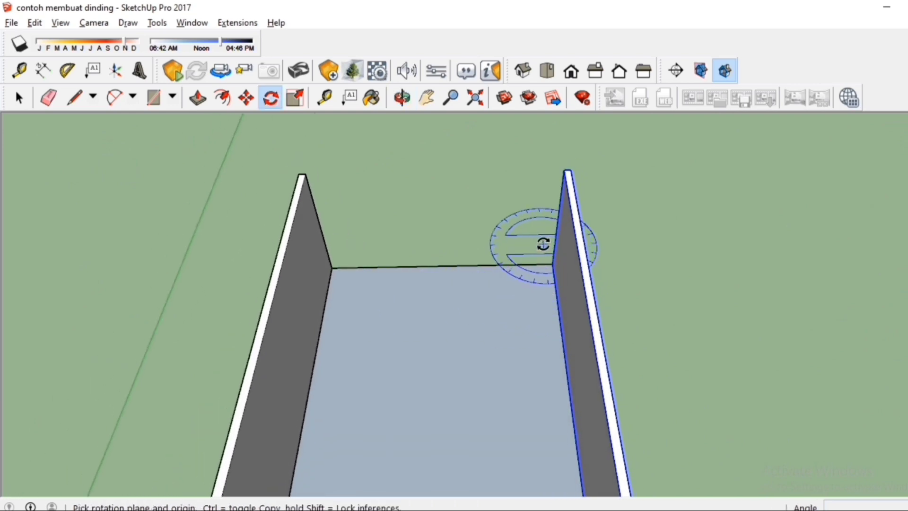
scroll(538, 307, up, 3)
scroll(544, 227, down, 3)
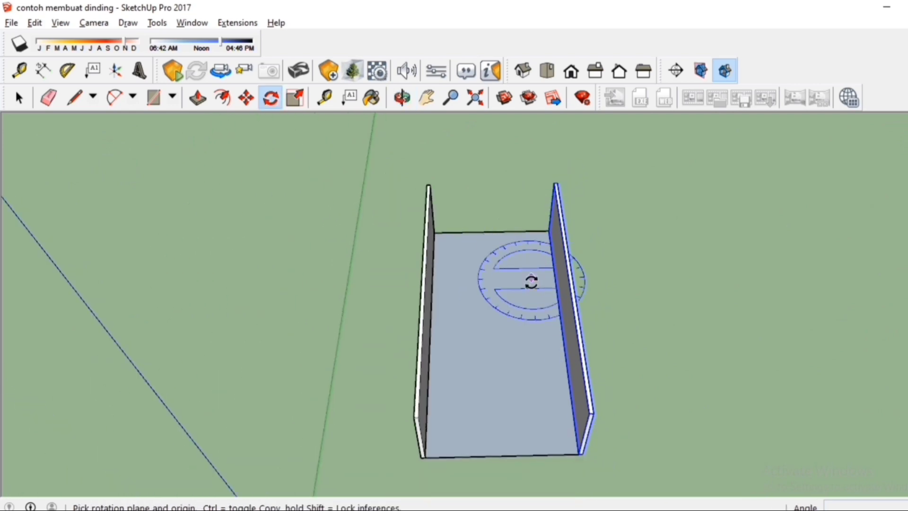
scroll(531, 282, up, 1)
scroll(527, 263, down, 3)
scroll(549, 347, up, 2)
scroll(547, 310, up, 2)
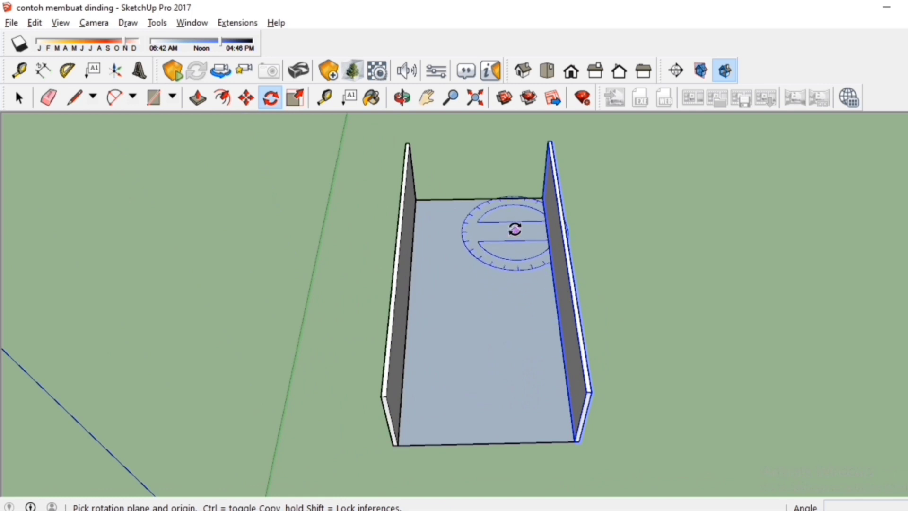
scroll(523, 199, up, 2)
scroll(576, 227, down, 1)
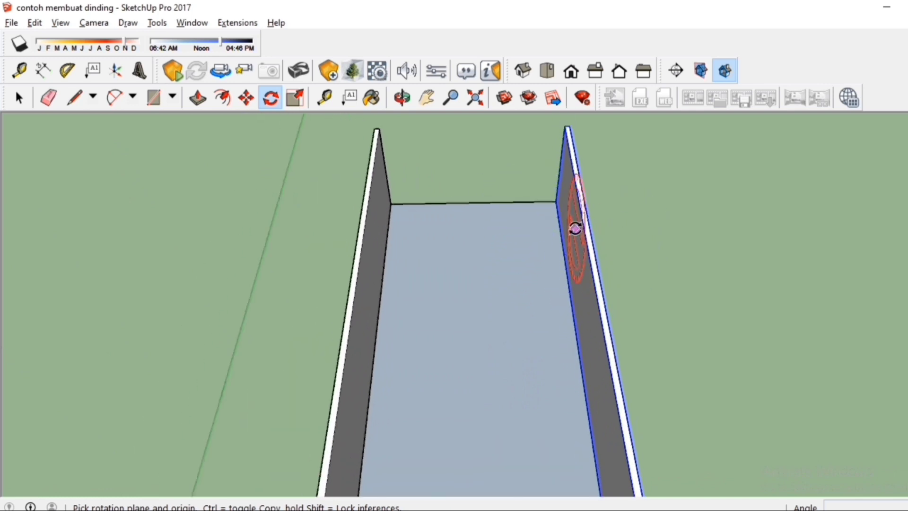
scroll(575, 265, up, 3)
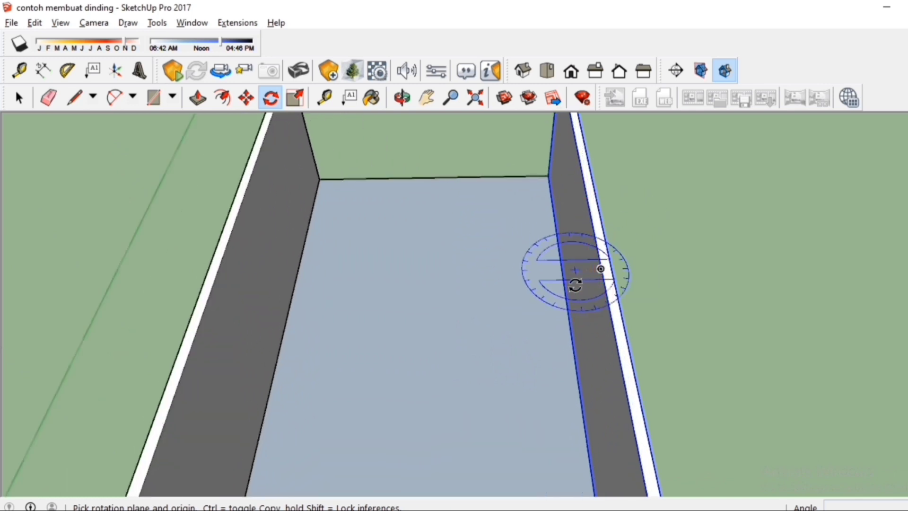
scroll(498, 148, down, 4)
scroll(547, 359, up, 4)
scroll(563, 353, up, 1)
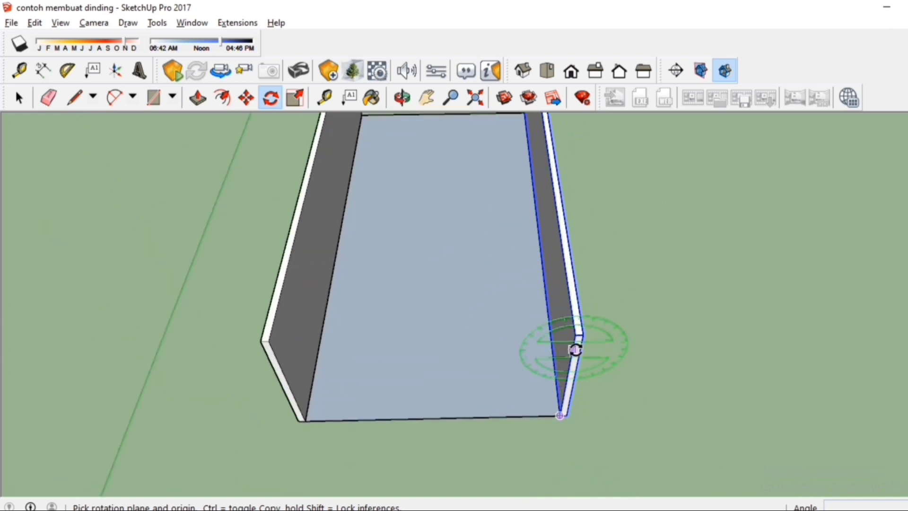
scroll(525, 288, down, 2)
scroll(505, 281, up, 1)
scroll(523, 228, up, 2)
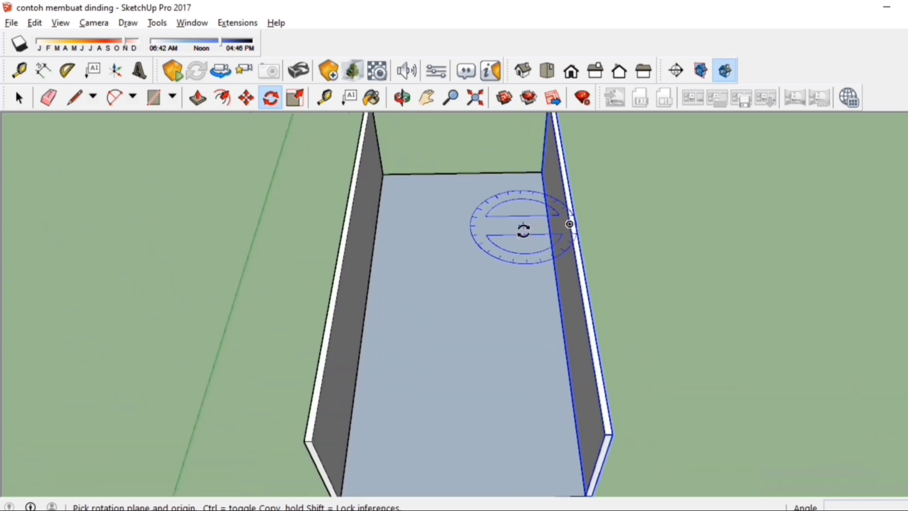
scroll(524, 243, down, 1)
middle_drag(539, 235, 569, 172)
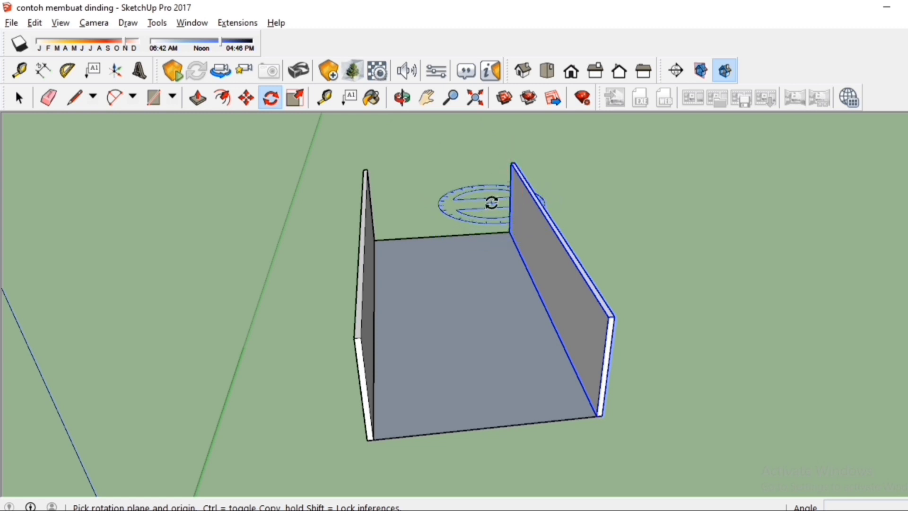
middle_drag(490, 203, 439, 145)
click(403, 97)
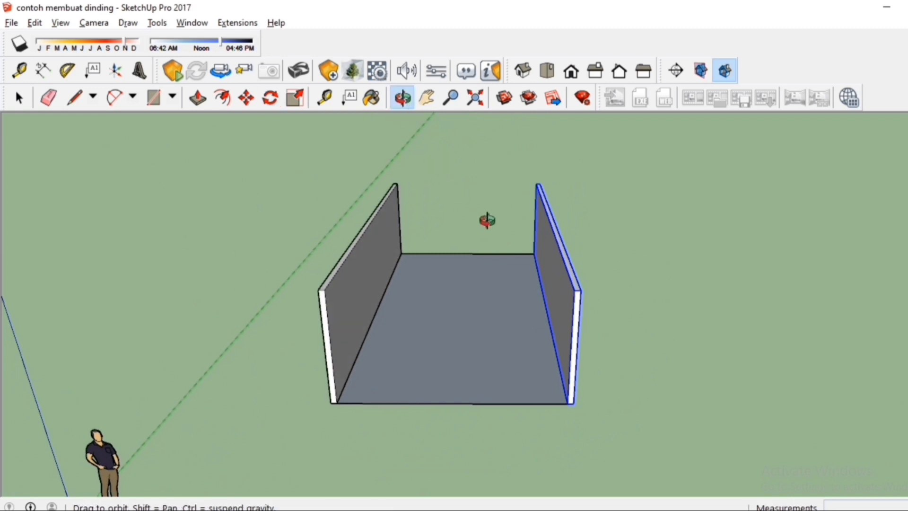
drag(486, 220, 511, 324)
drag(496, 270, 534, 182)
key(space)
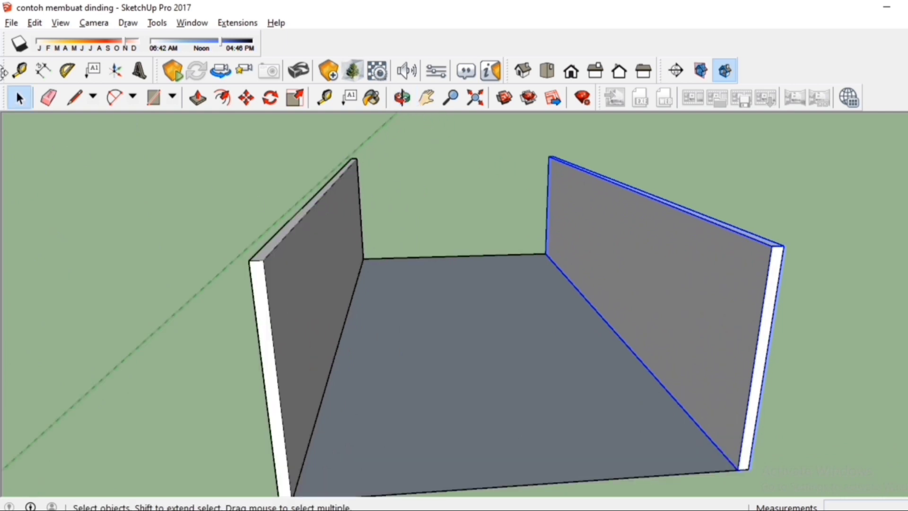
click(474, 228)
scroll(476, 219, down, 3)
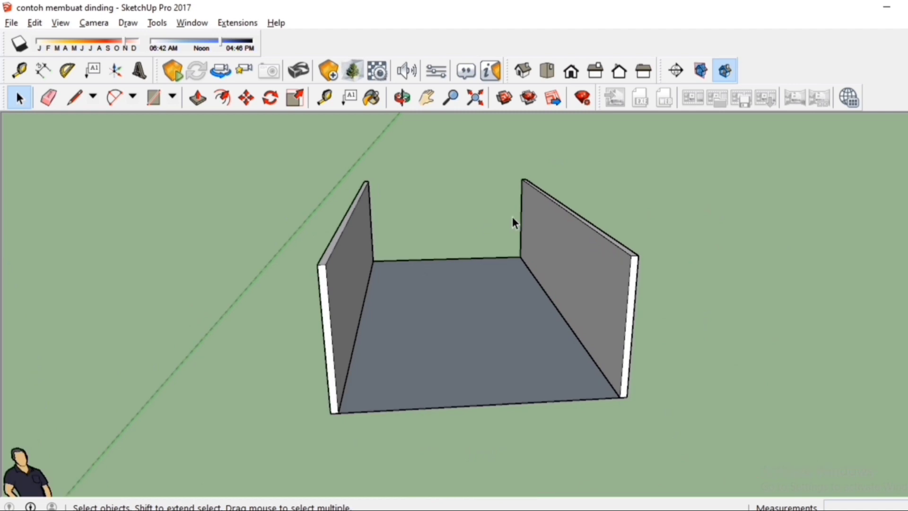
Rotate a copy of the first side wall 90° about its inner bottom corner so it runs along the floor's open short edge.
middle_drag(527, 220, 515, 223)
drag(515, 224, 900, 260)
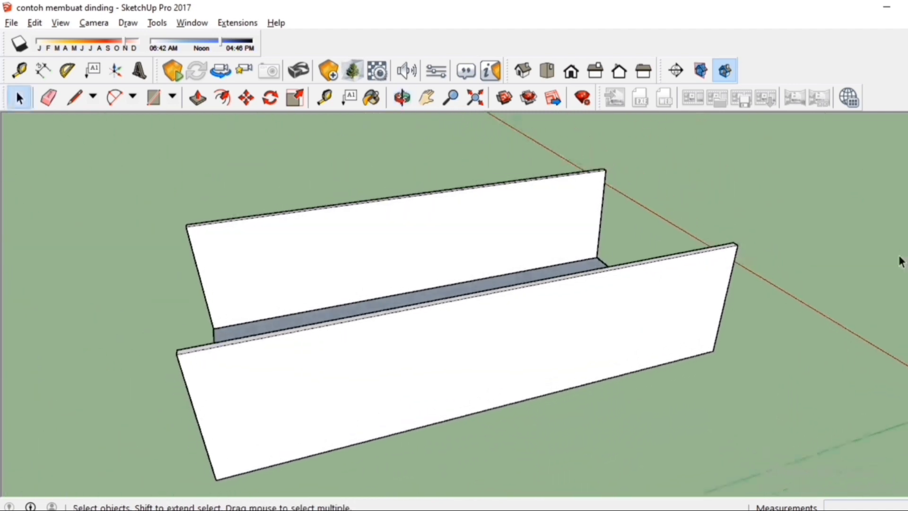
drag(307, 302, 415, 308)
key(space)
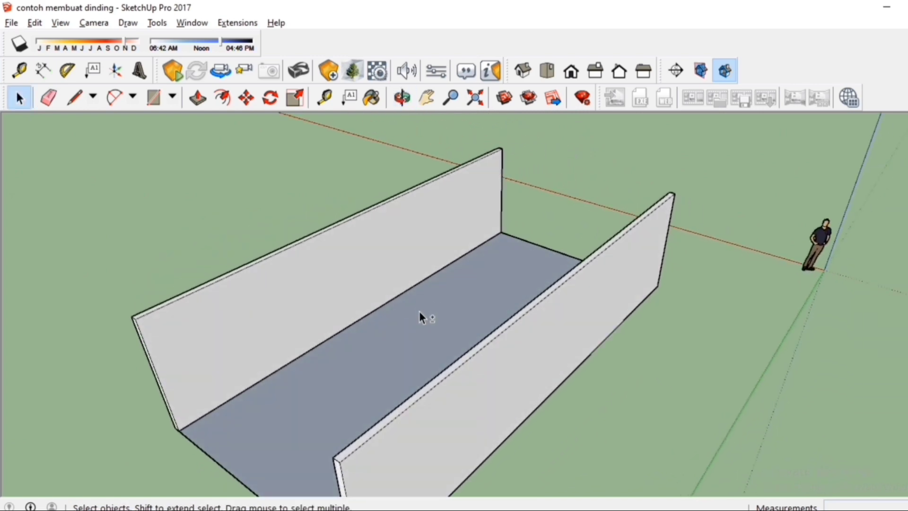
key(o)
drag(420, 310, 556, 217)
key(space)
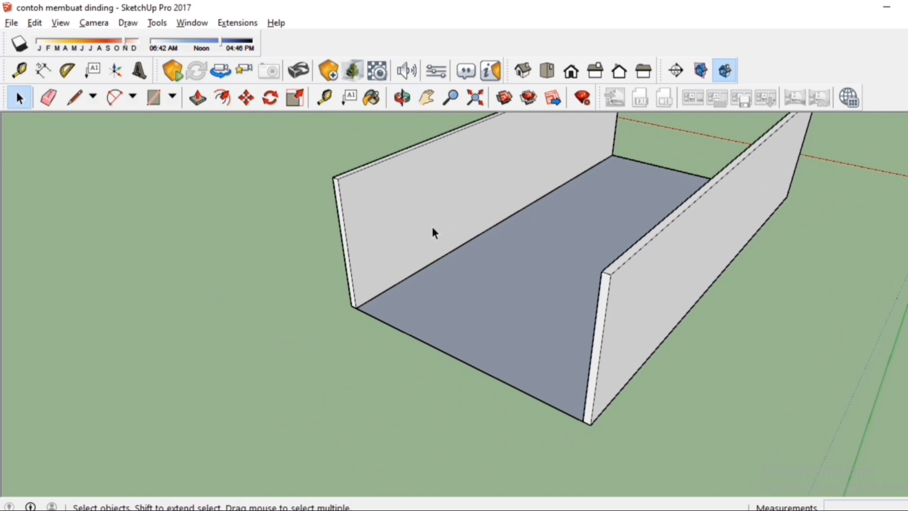
click(375, 179)
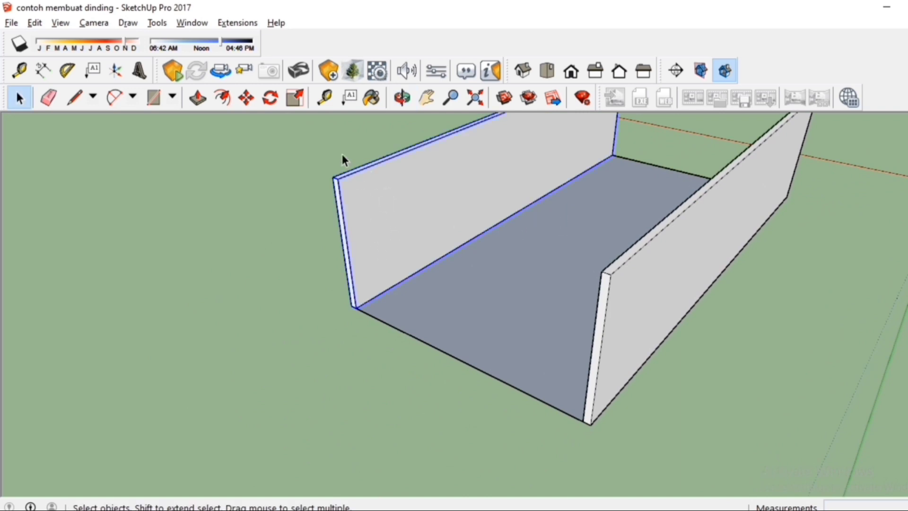
click(272, 99)
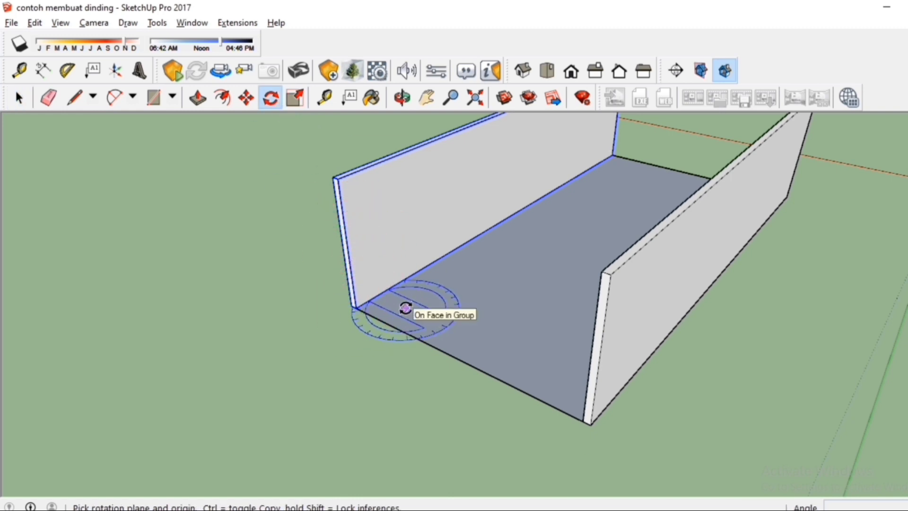
scroll(376, 307, up, 2)
scroll(377, 307, up, 1)
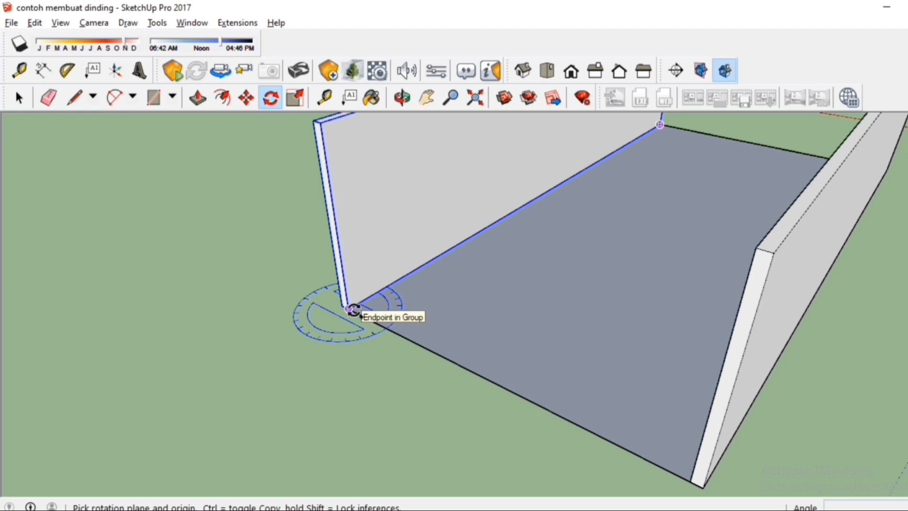
click(349, 309)
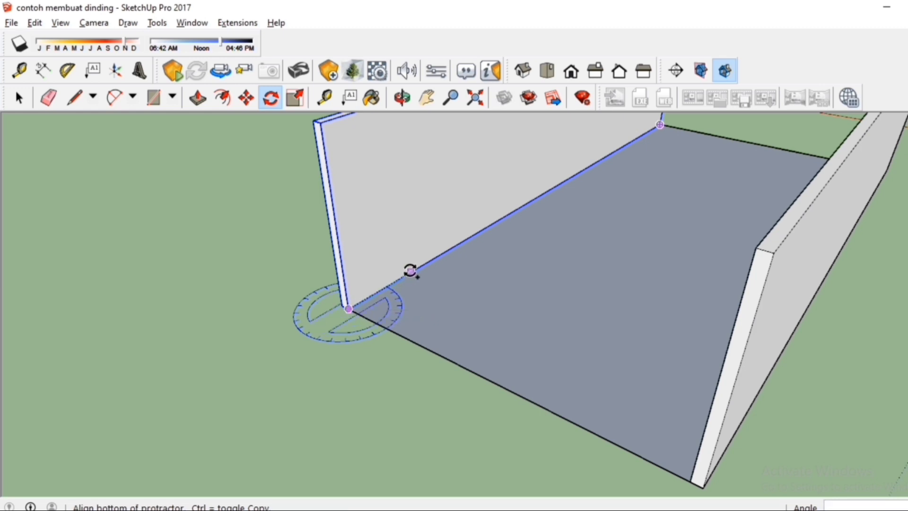
click(411, 271)
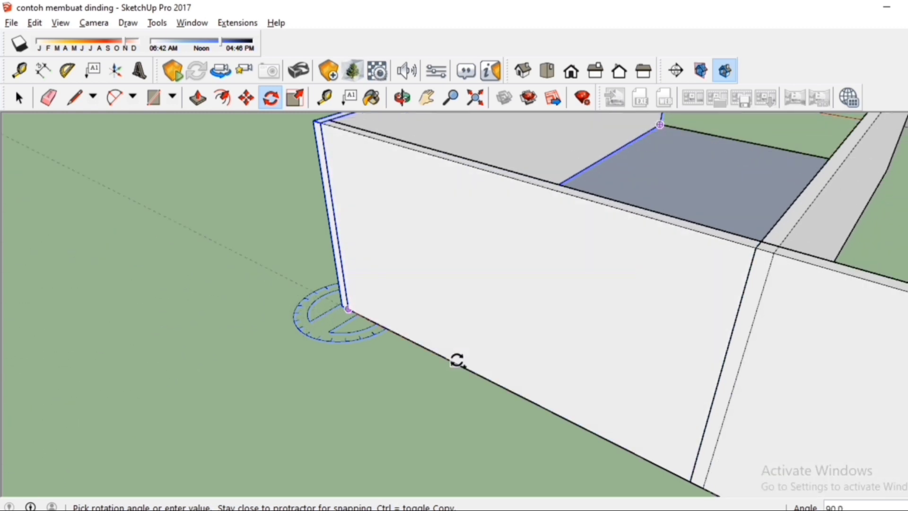
click(457, 359)
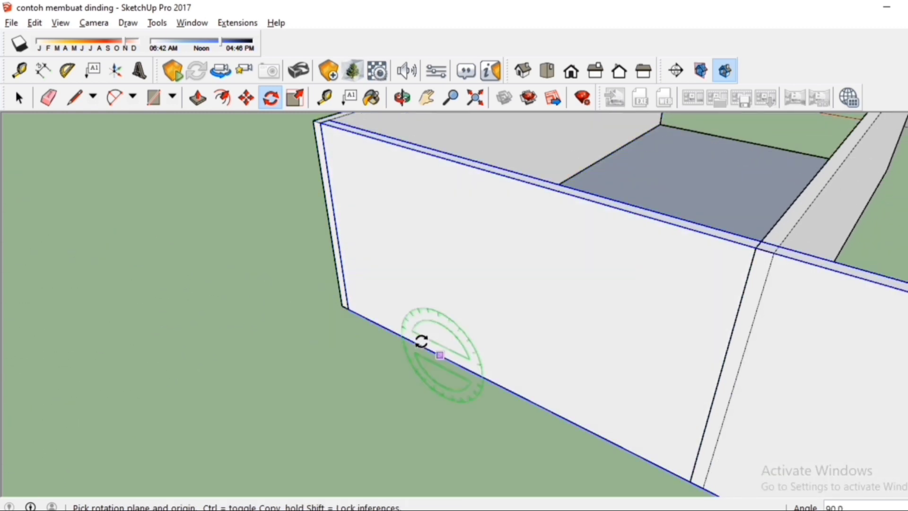
Open the group of the rotated wall copy that overhangs the floor for editing.
middle_drag(421, 340, 555, 364)
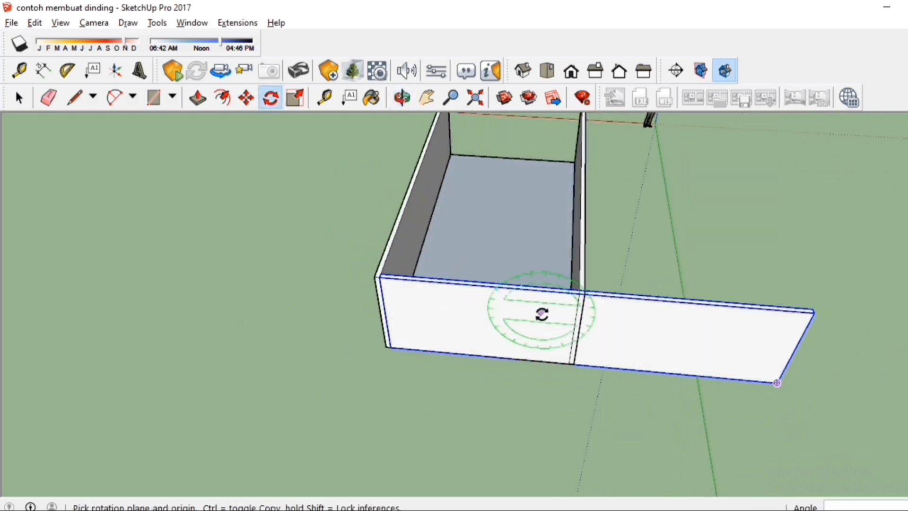
scroll(541, 313, up, 2)
scroll(729, 375, down, 2)
middle_drag(750, 339, 427, 215)
scroll(559, 345, up, 2)
key(space)
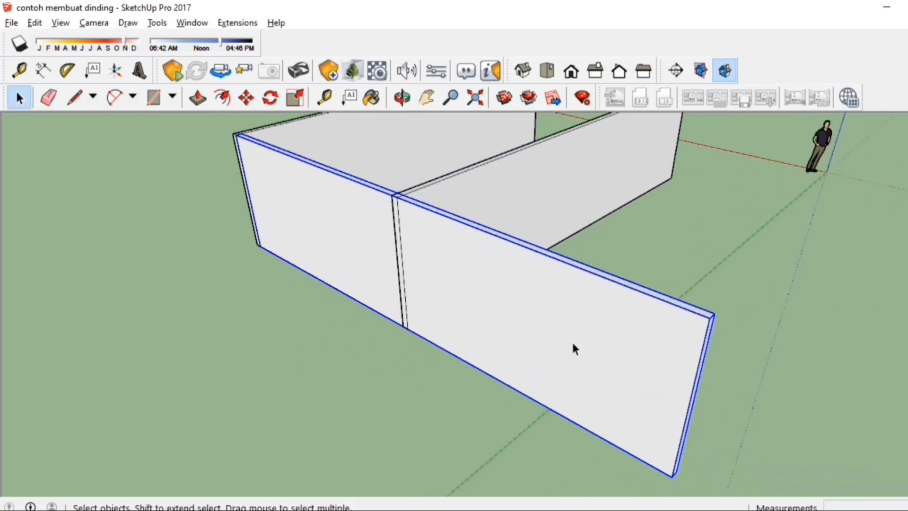
scroll(623, 338, up, 1)
scroll(623, 339, down, 2)
middle_drag(618, 334, 507, 379)
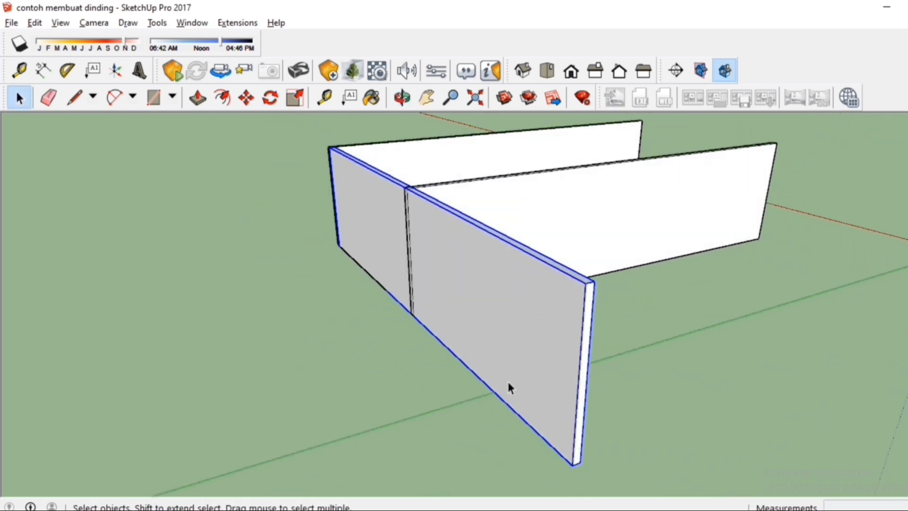
scroll(524, 256, up, 1)
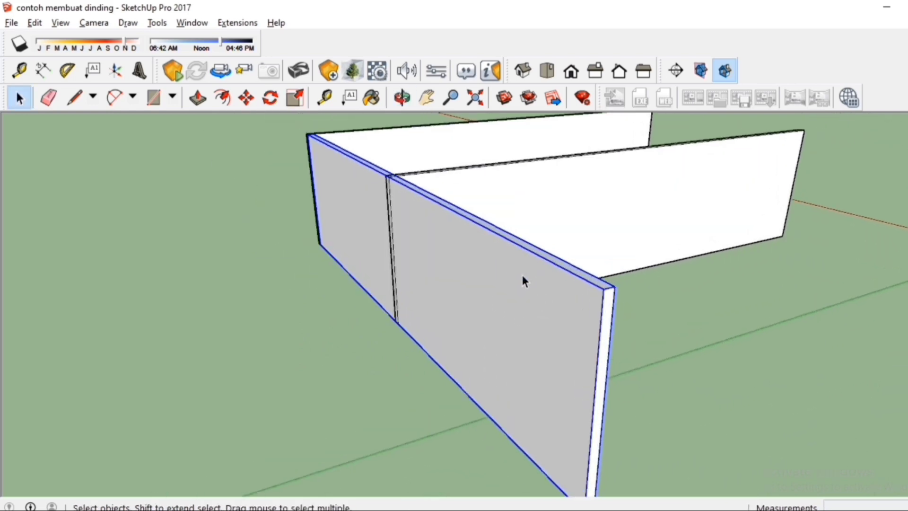
double_click(522, 278)
click(693, 274)
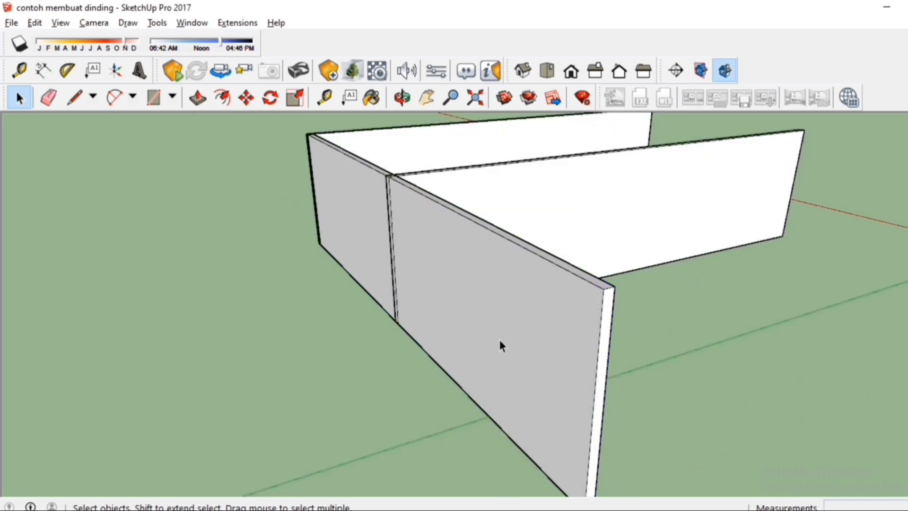
double_click(500, 339)
click(696, 296)
double_click(455, 334)
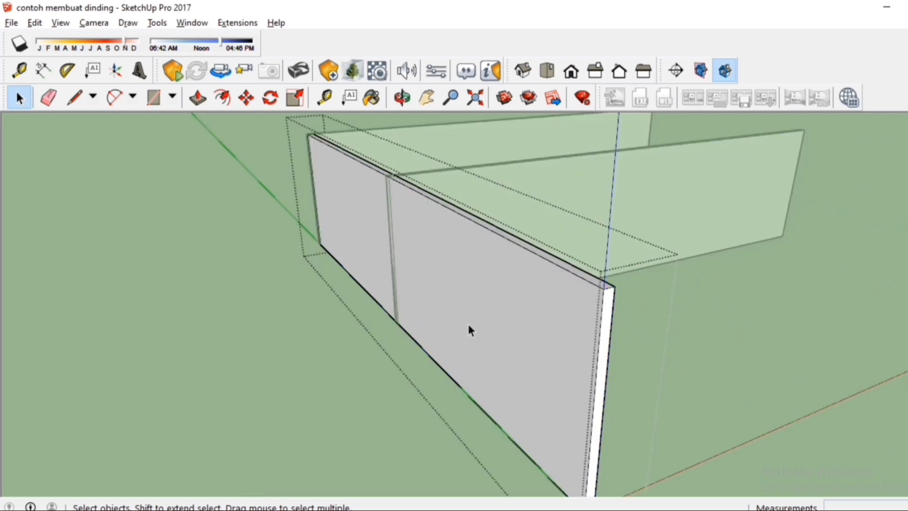
Push the overhanging wall's end face back 6.30 m to the opposite side wall's inner face, and close the group.
key(p)
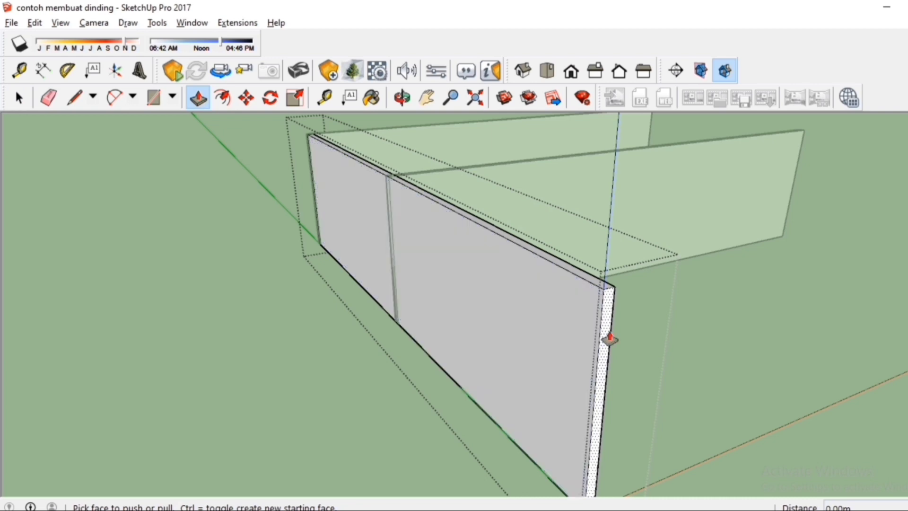
scroll(594, 340, up, 4)
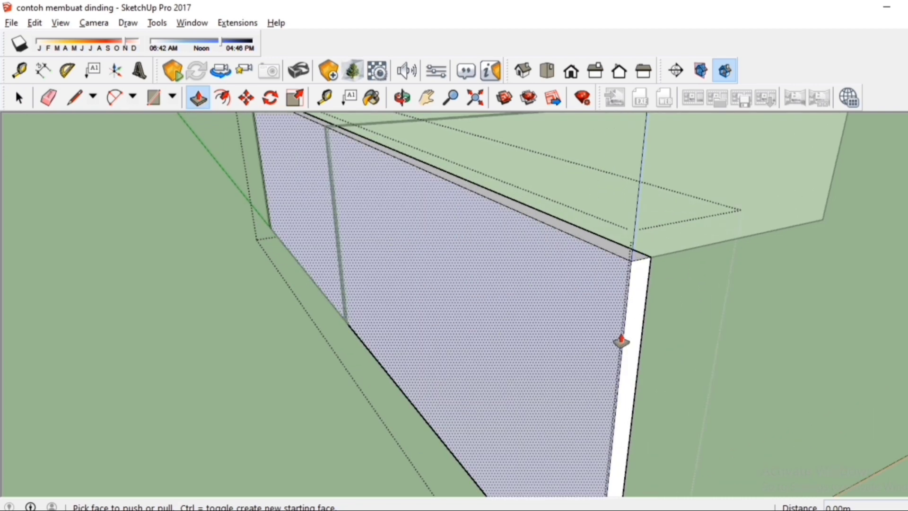
scroll(633, 300, down, 2)
click(632, 300)
scroll(633, 300, down, 2)
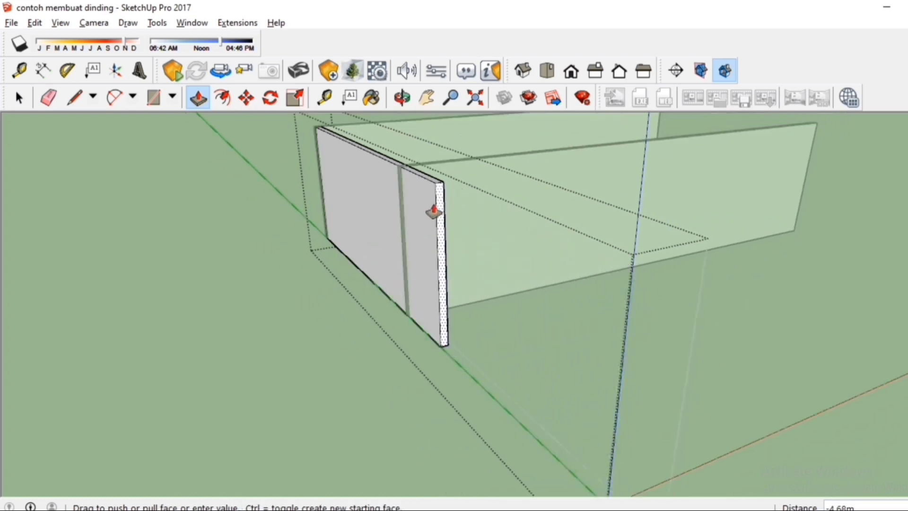
middle_drag(434, 205, 481, 300)
scroll(481, 284, up, 1)
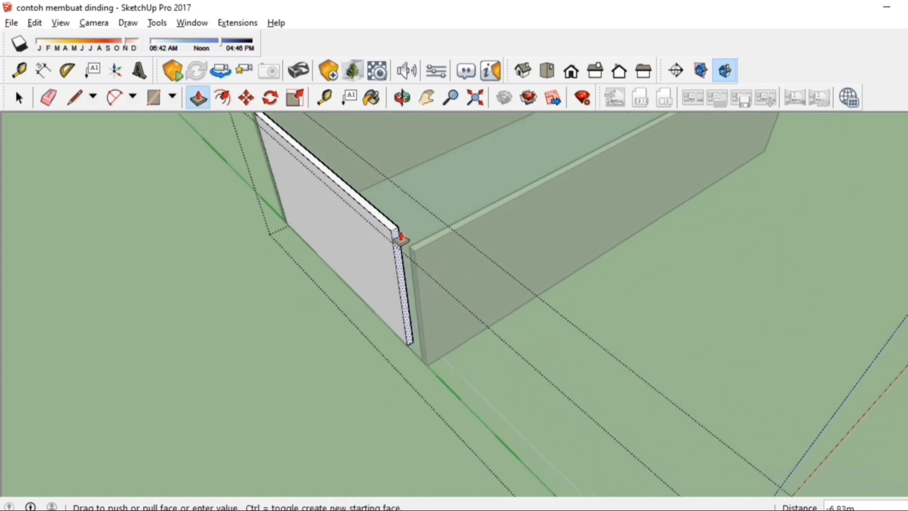
click(409, 246)
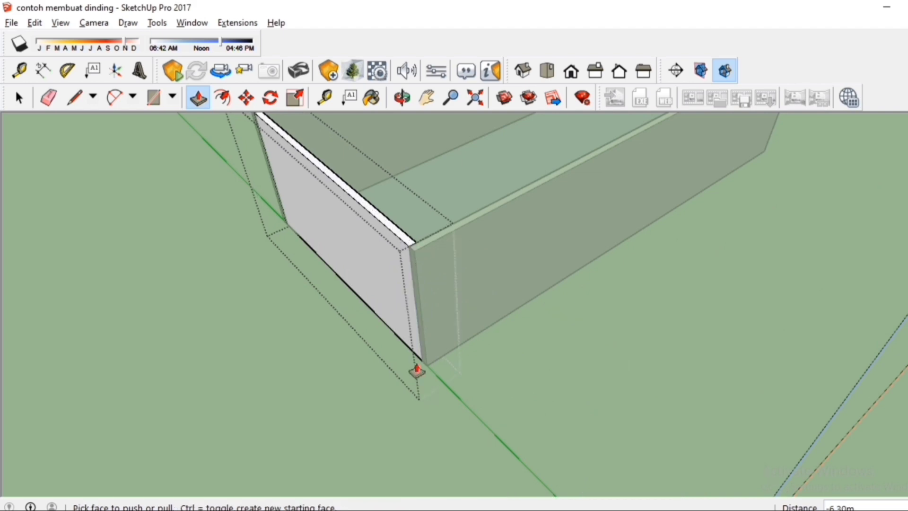
scroll(450, 339, down, 4)
key(space)
click(514, 359)
middle_drag(530, 338, 285, 202)
scroll(484, 196, up, 5)
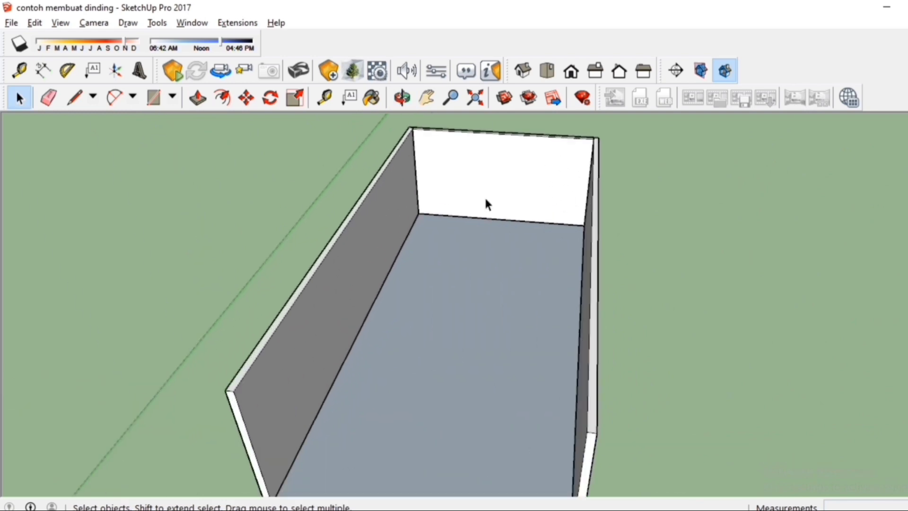
scroll(484, 196, down, 3)
middle_drag(488, 255, 539, 283)
scroll(539, 282, up, 1)
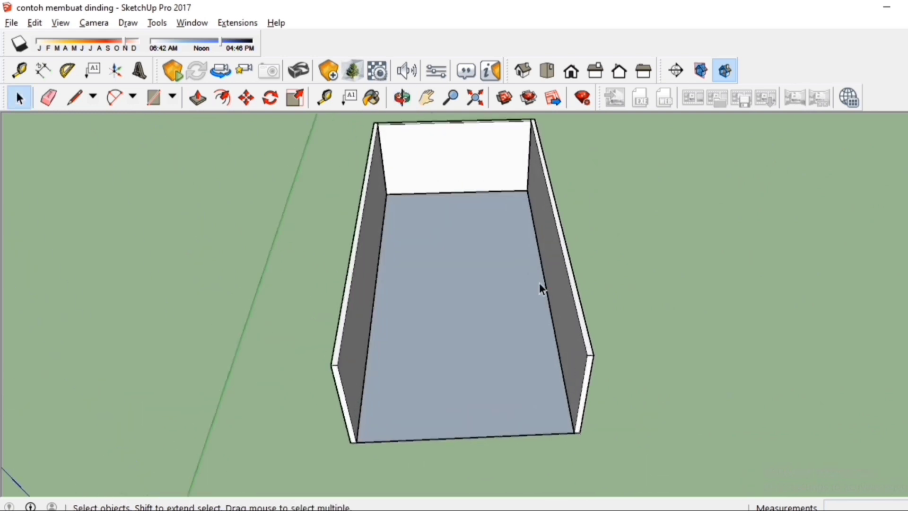
Draw a 5 m line from the midpoint of the floor's open short edge straight toward the back wall.
scroll(518, 263, up, 2)
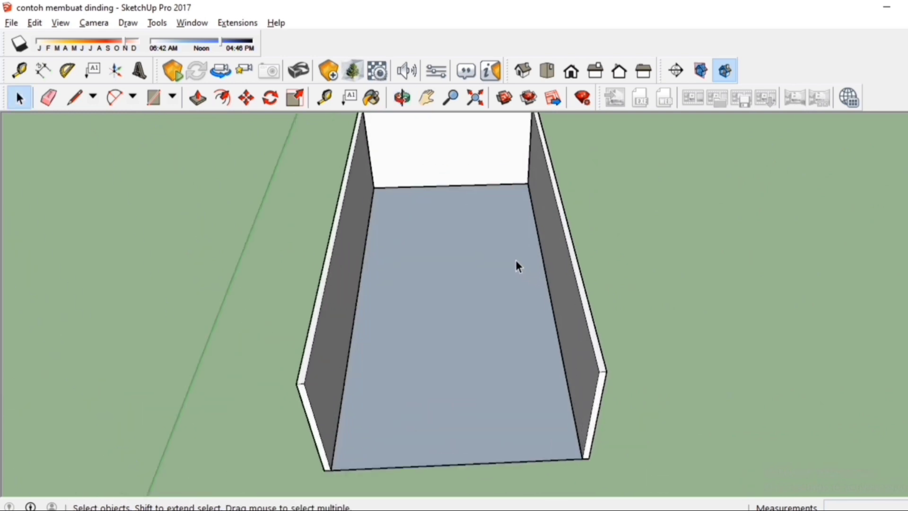
scroll(514, 266, down, 1)
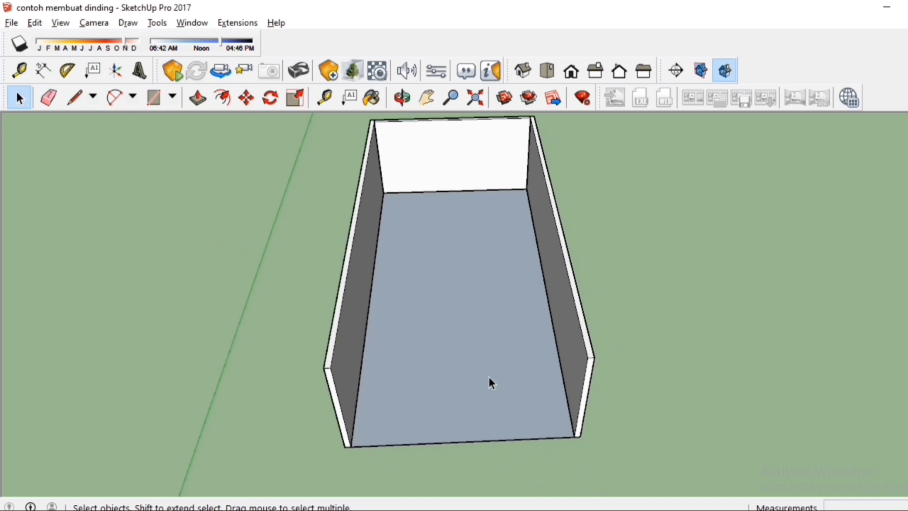
middle_drag(490, 383, 458, 377)
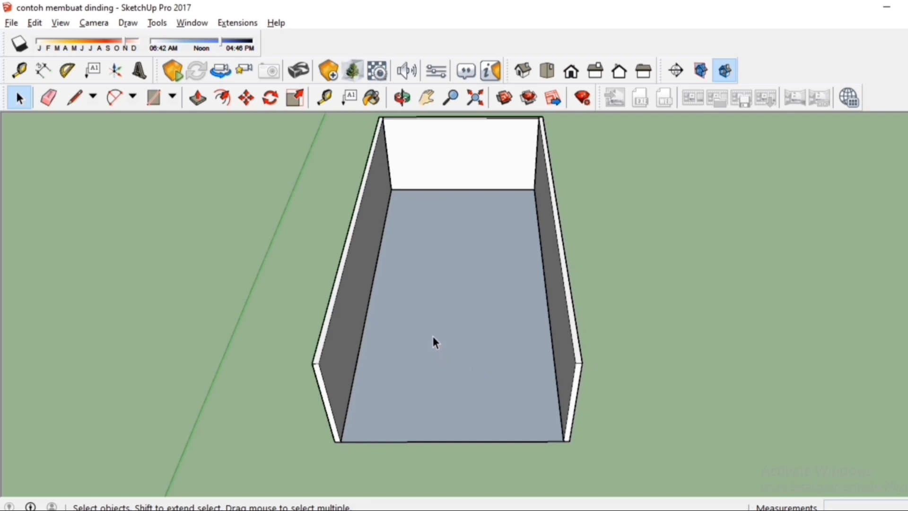
key(l)
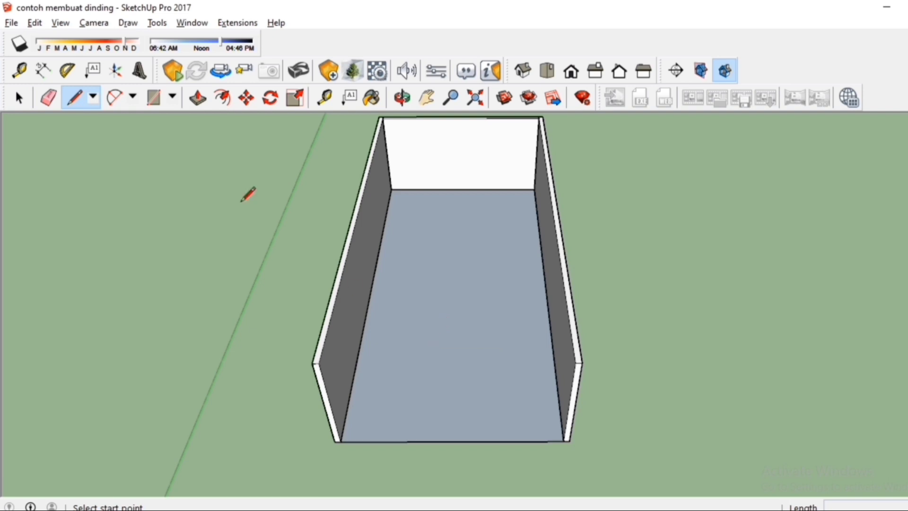
click(452, 441)
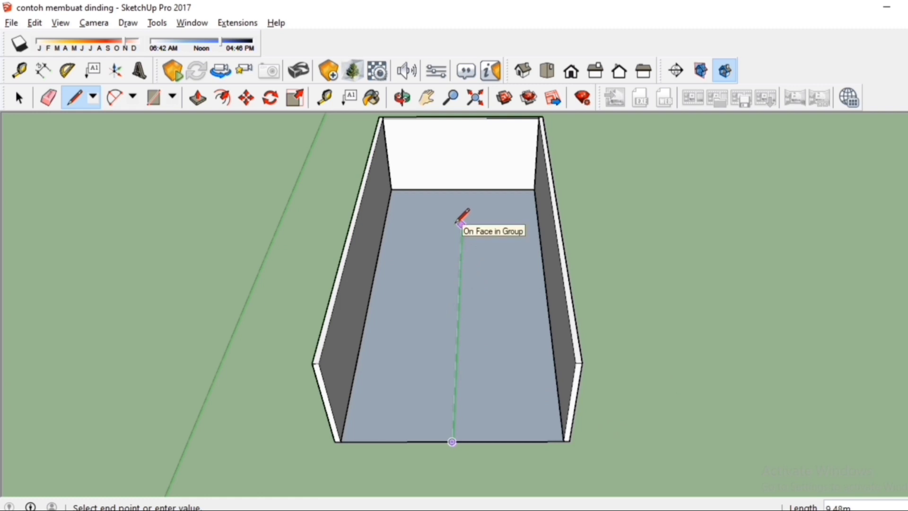
text(5)
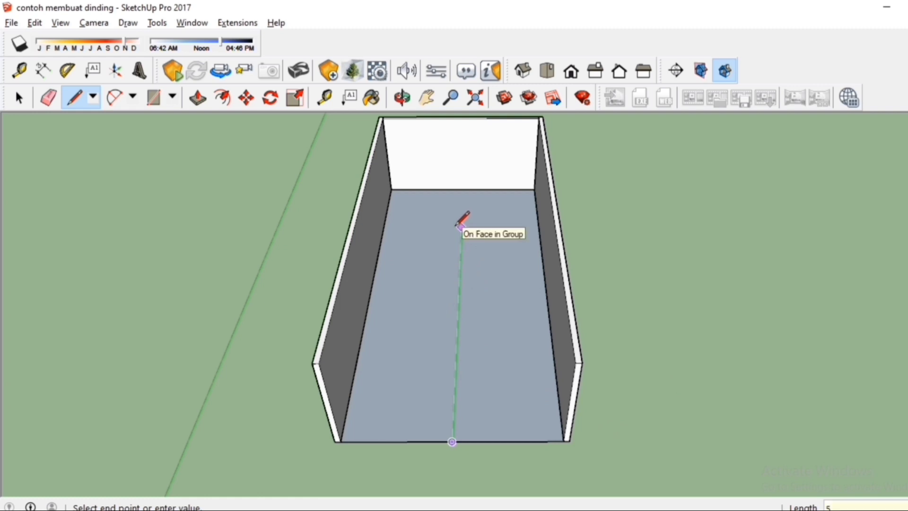
key(Return)
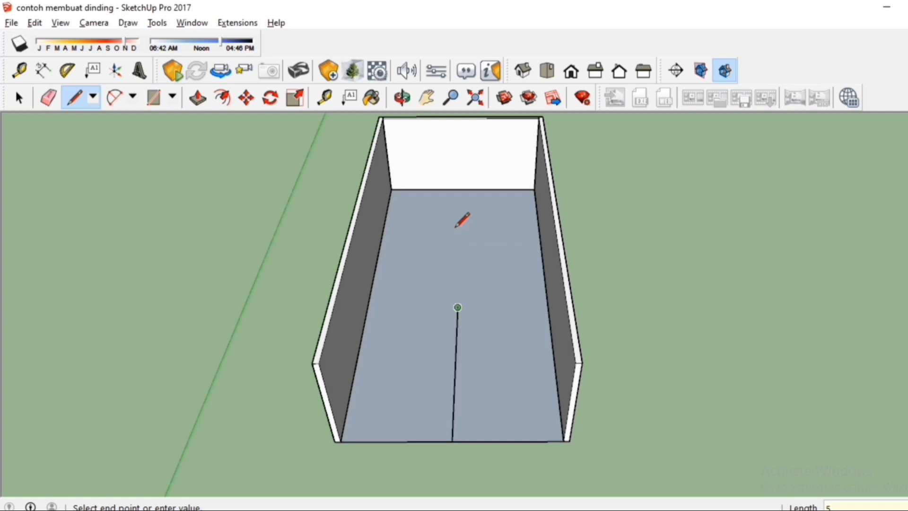
Draw a line across the floor from one side wall to the other through the end of the 5 m centre line.
scroll(454, 331, up, 3)
scroll(463, 312, down, 1)
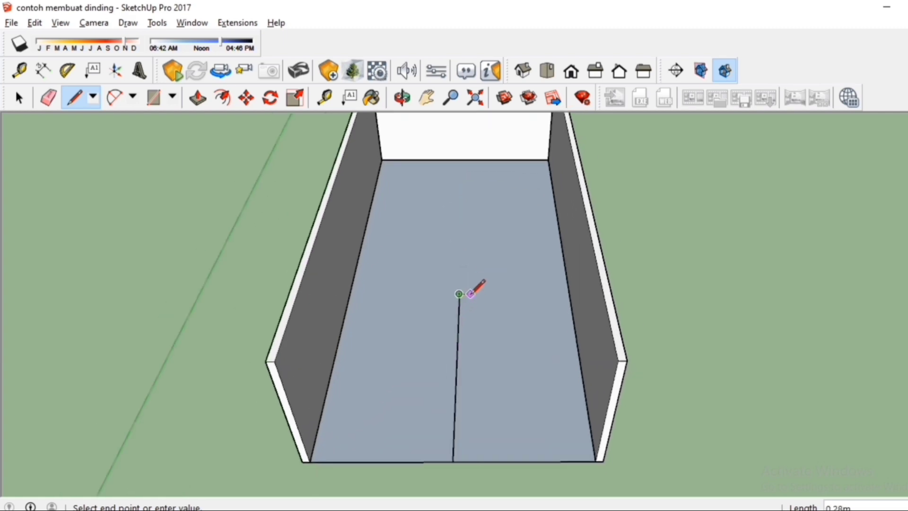
scroll(466, 293, up, 1)
scroll(459, 293, up, 1)
scroll(459, 293, down, 2)
scroll(459, 292, up, 2)
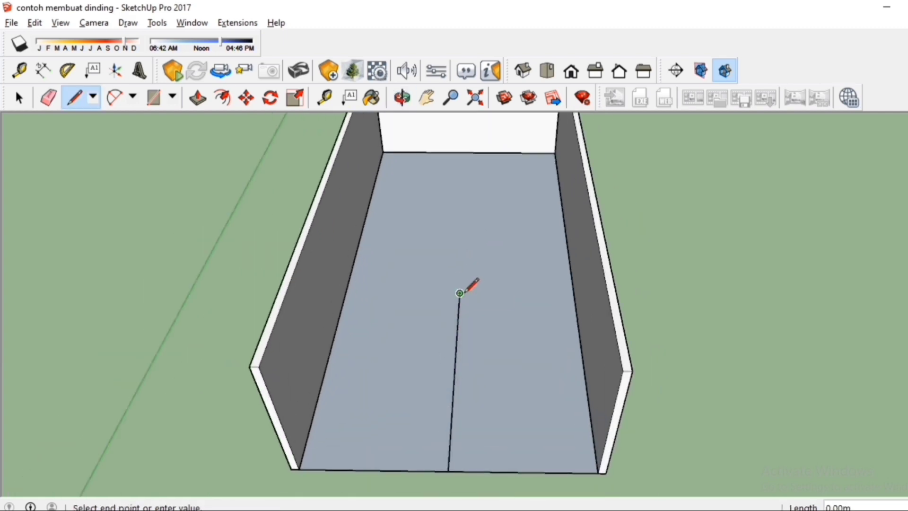
click(345, 292)
click(578, 293)
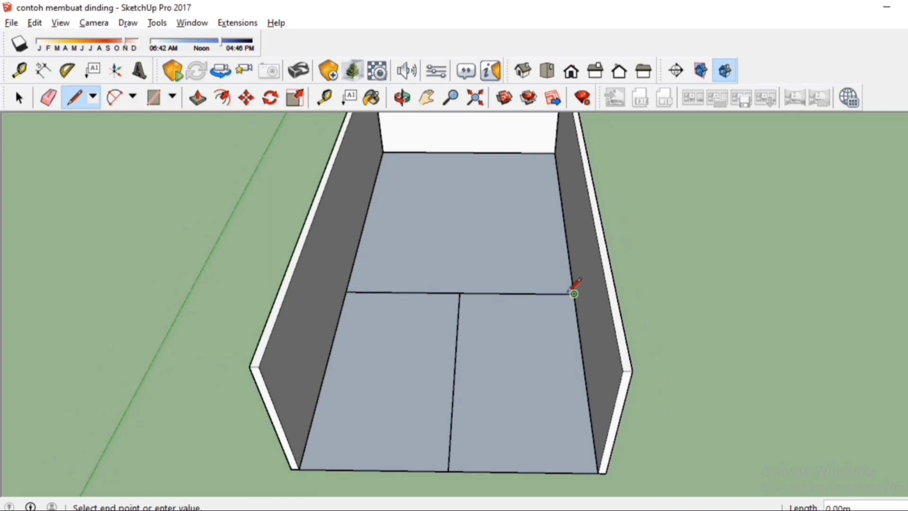
scroll(544, 304, down, 2)
scroll(505, 277, up, 1)
key(space)
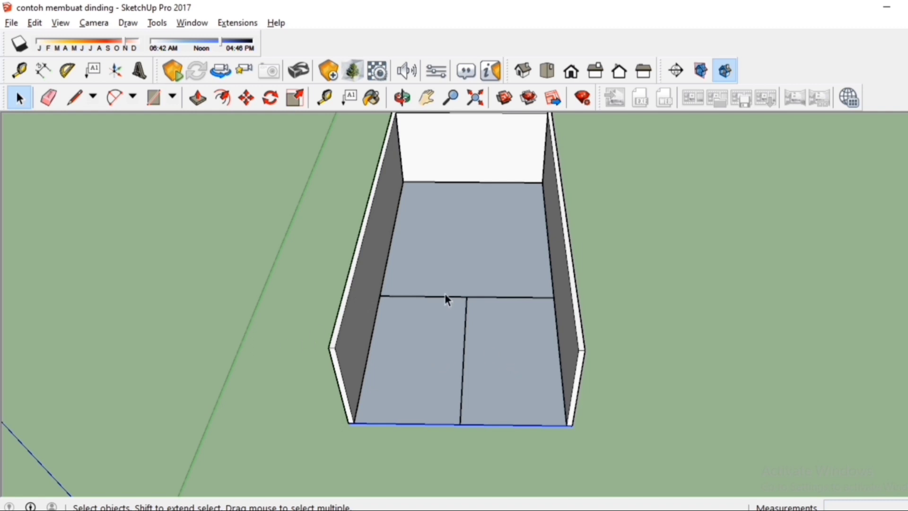
Copy the right half of the cross line 3 m along the right side wall toward the back wall.
scroll(461, 285, down, 1)
middle_drag(461, 285, 420, 225)
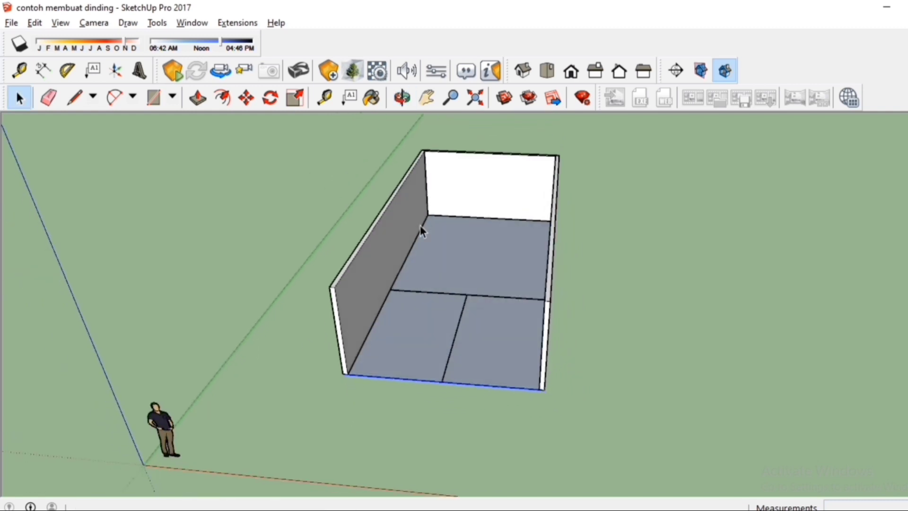
scroll(420, 225, up, 2)
middle_drag(510, 350, 585, 330)
scroll(559, 320, up, 2)
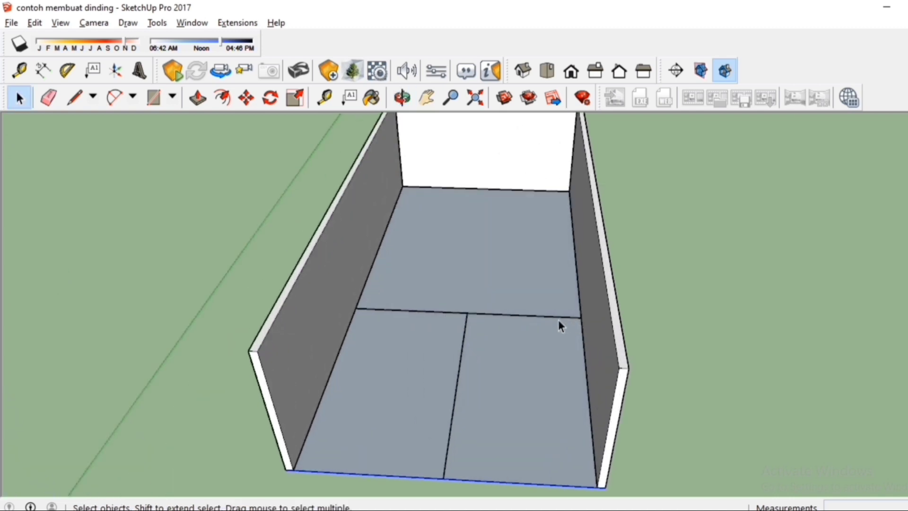
click(558, 319)
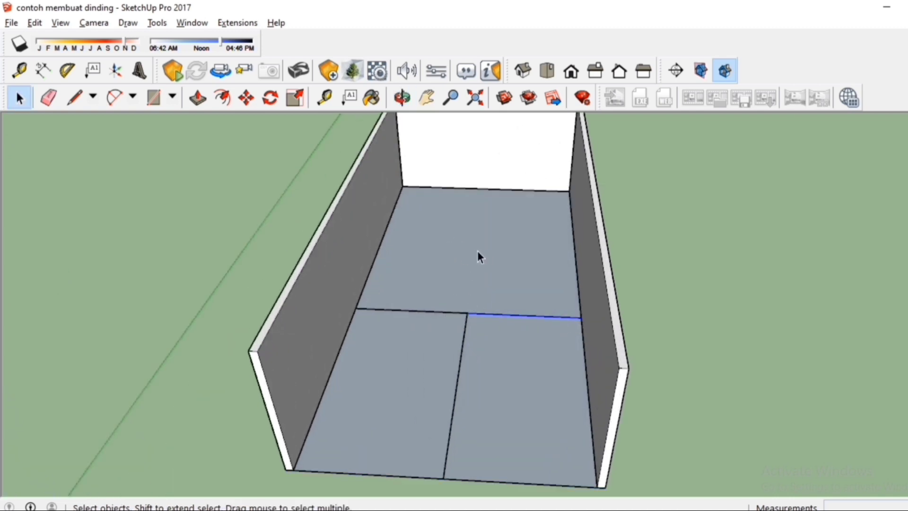
key(l)
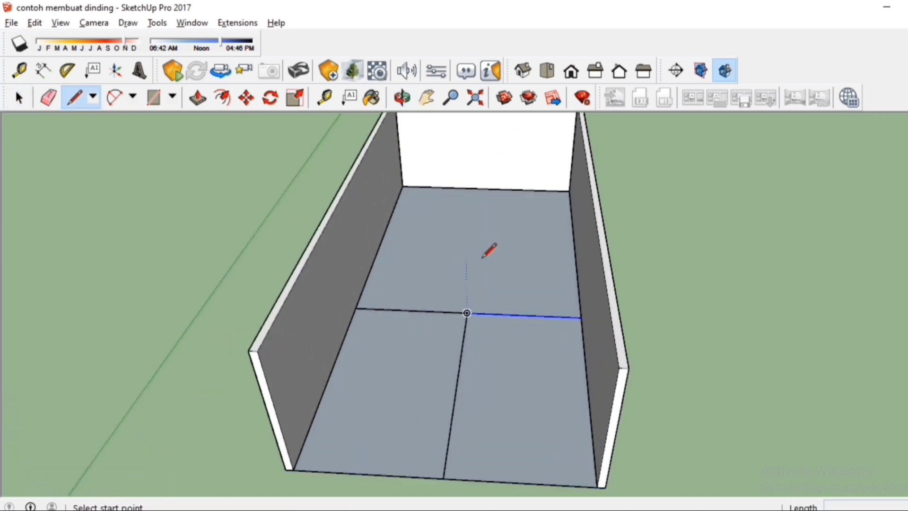
key(space)
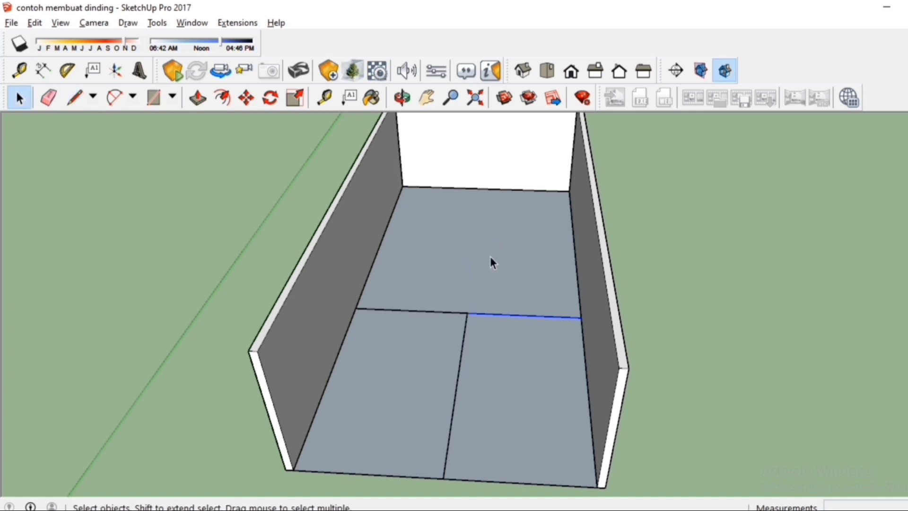
scroll(572, 318, up, 3)
key(m)
scroll(583, 319, up, 1)
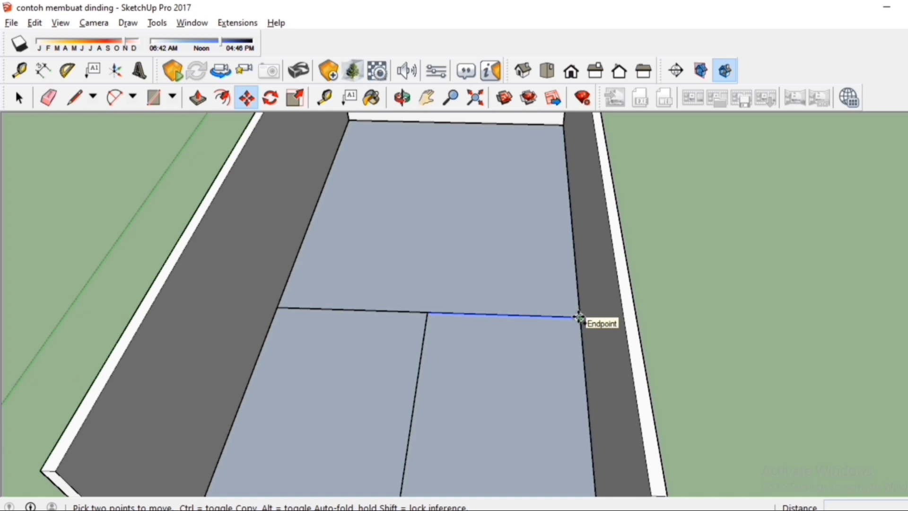
key(ctrl)
click(579, 318)
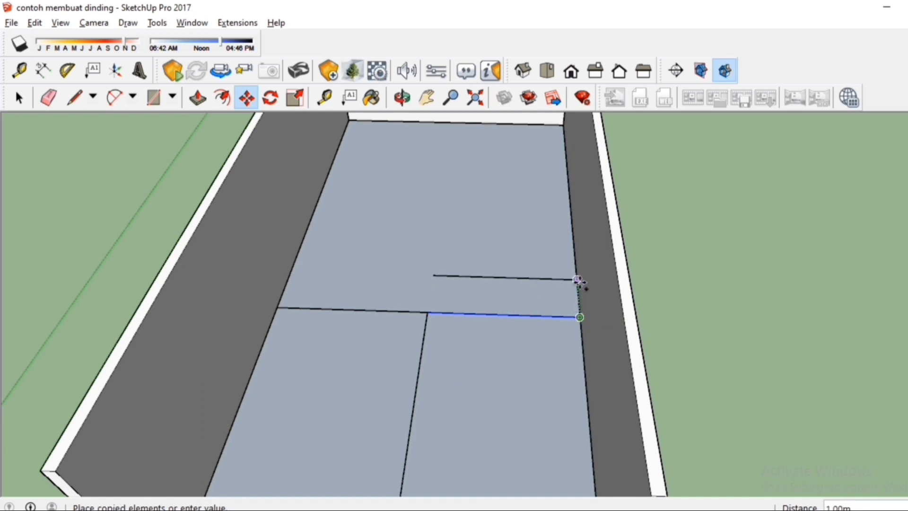
click(571, 206)
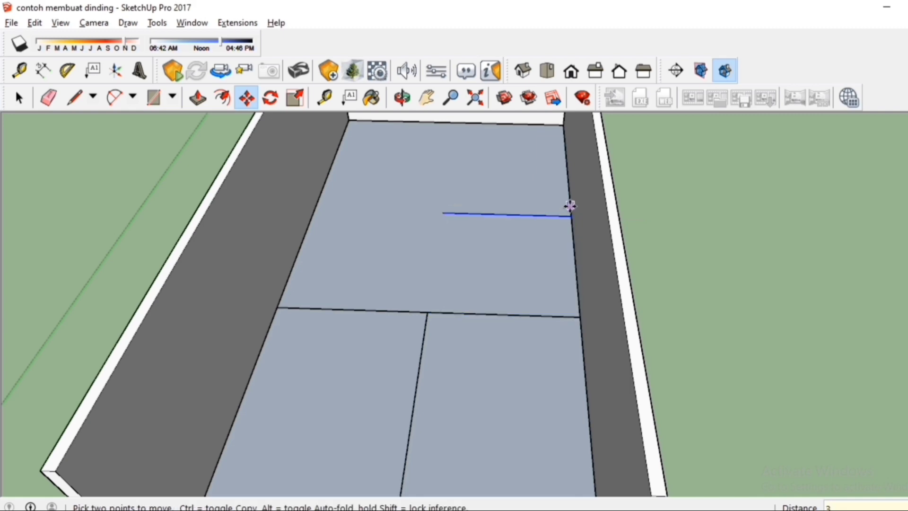
Draw a 3 m line along the right side wall's base between the cross line and its copied half.
middle_drag(569, 205, 561, 301)
scroll(561, 271, up, 3)
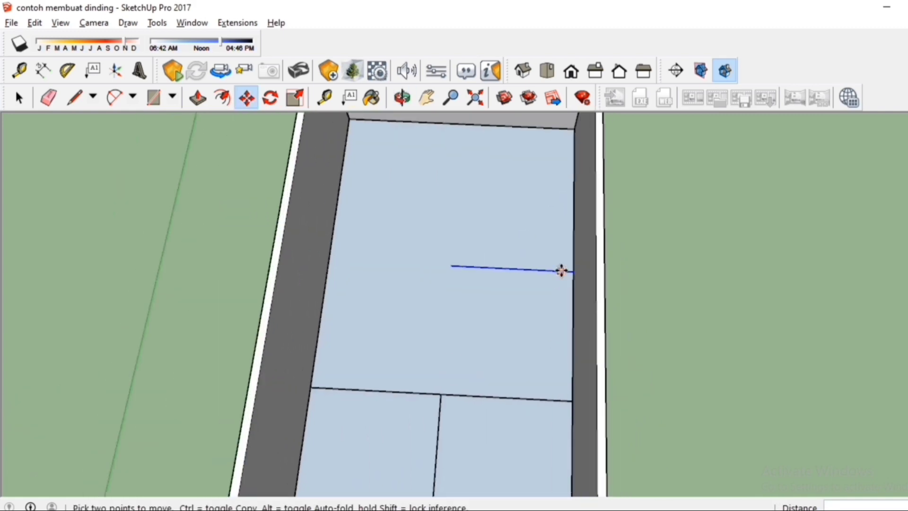
key(l)
click(572, 401)
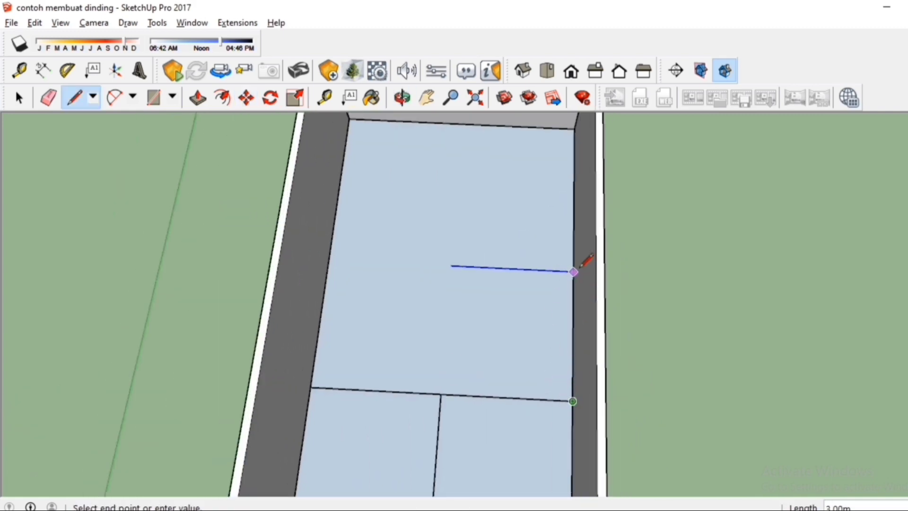
click(573, 271)
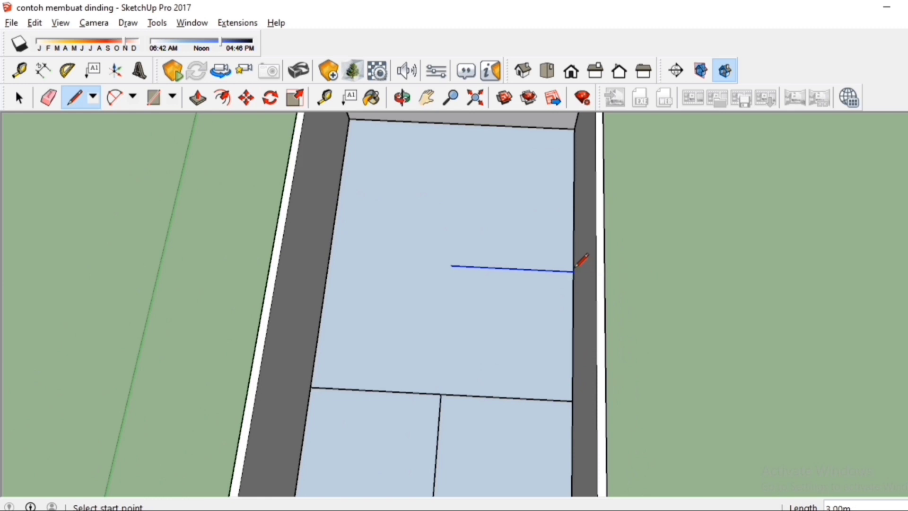
click(573, 271)
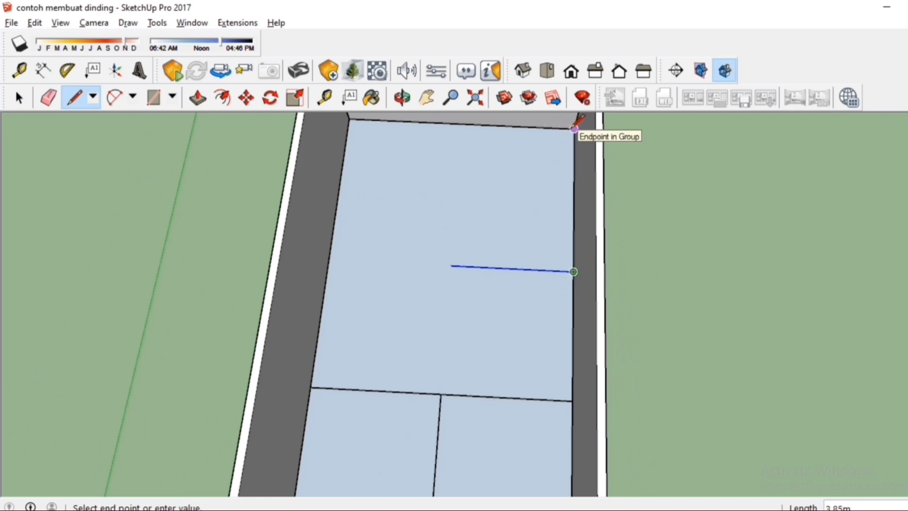
scroll(582, 124, down, 4)
scroll(590, 175, up, 3)
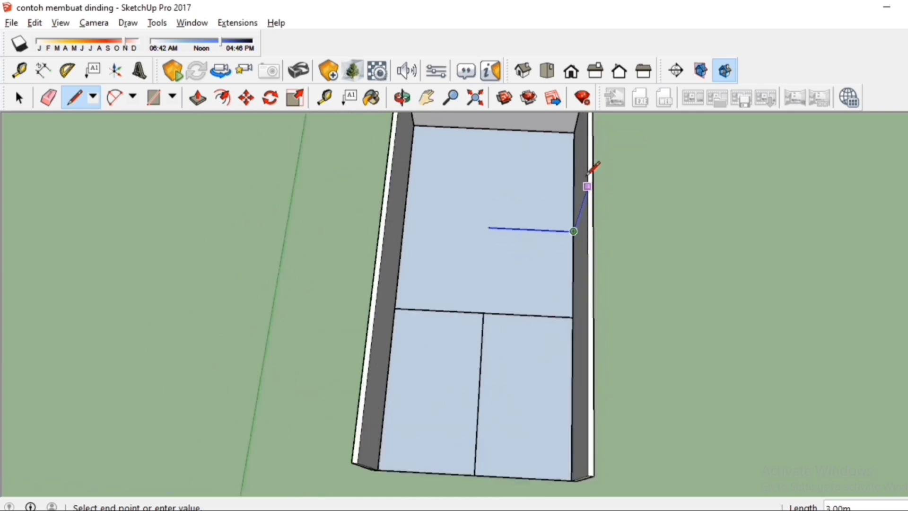
scroll(573, 124, down, 3)
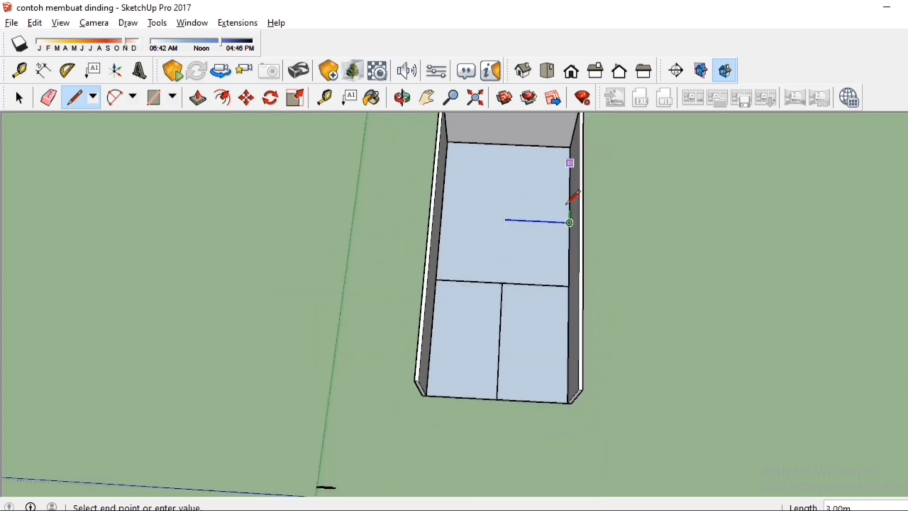
key(Escape)
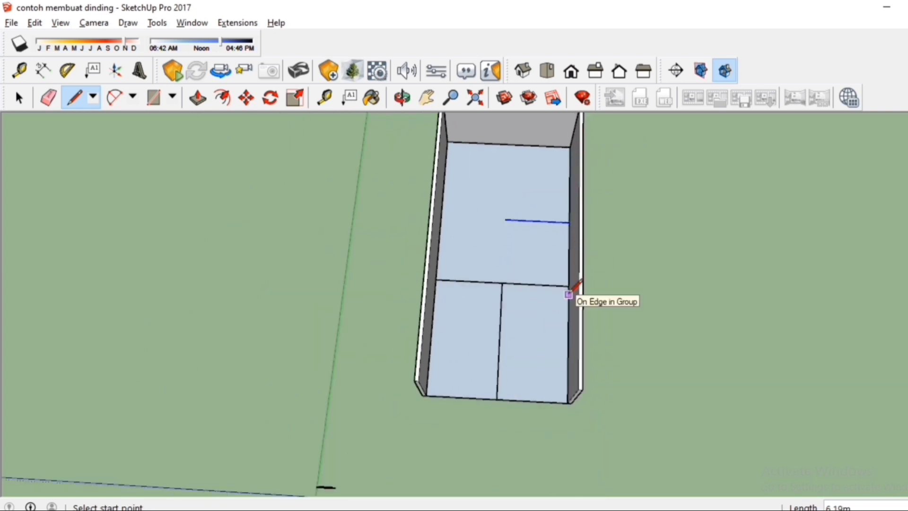
Trace the 3 m stretch of the right side wall's base between the two cross lines again.
scroll(572, 284, up, 2)
click(568, 285)
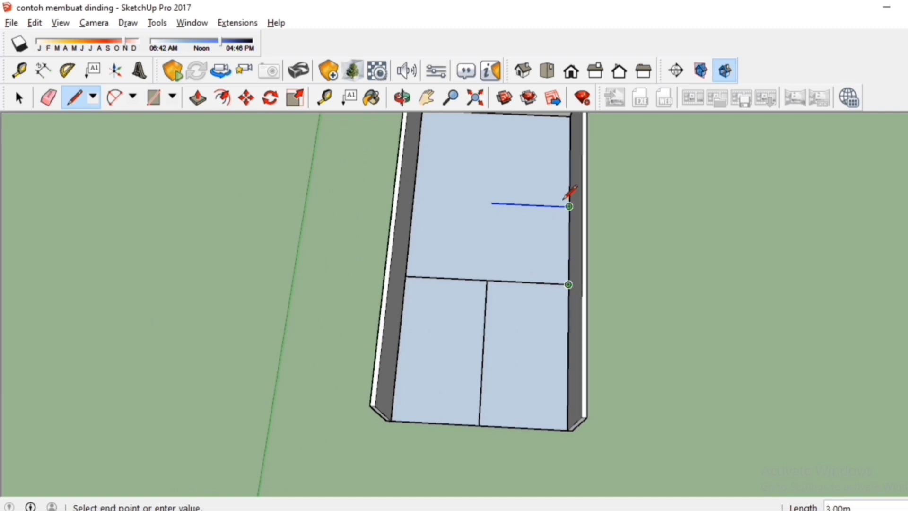
click(570, 206)
scroll(567, 207, down, 1)
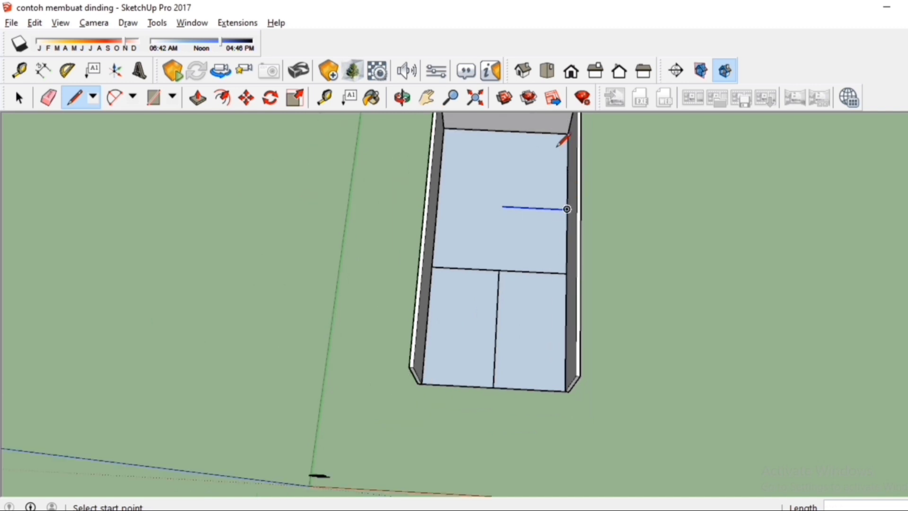
Extend the centre line from the full cross line to the back wall, passing the free end of the copied line.
scroll(524, 215, up, 2)
scroll(496, 270, down, 2)
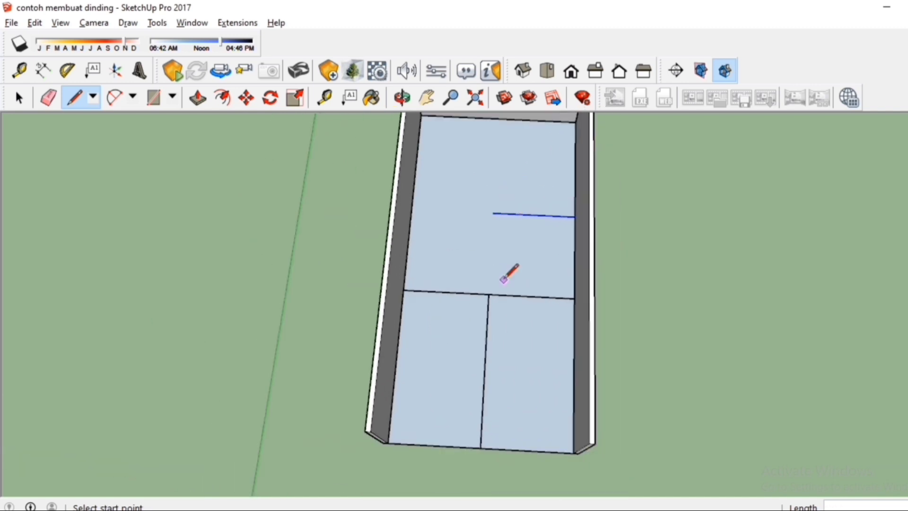
scroll(484, 275, up, 2)
click(491, 304)
scroll(490, 304, down, 2)
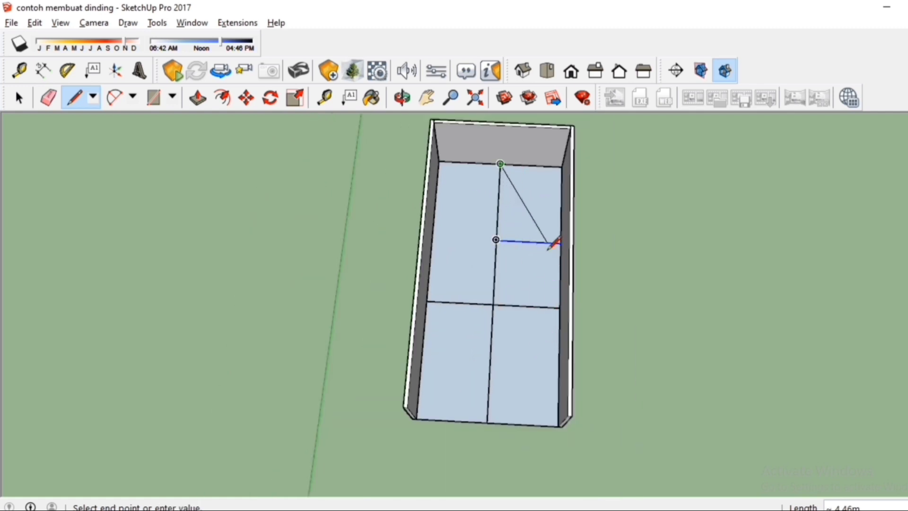
scroll(548, 241, up, 2)
click(495, 245)
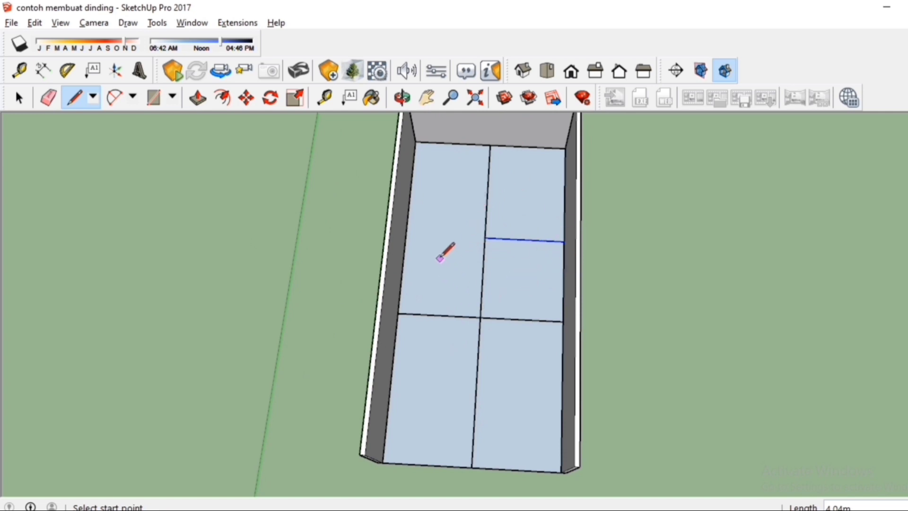
Draw a line from the copied line's end on the centre line straight across to the left side wall.
scroll(438, 259, up, 3)
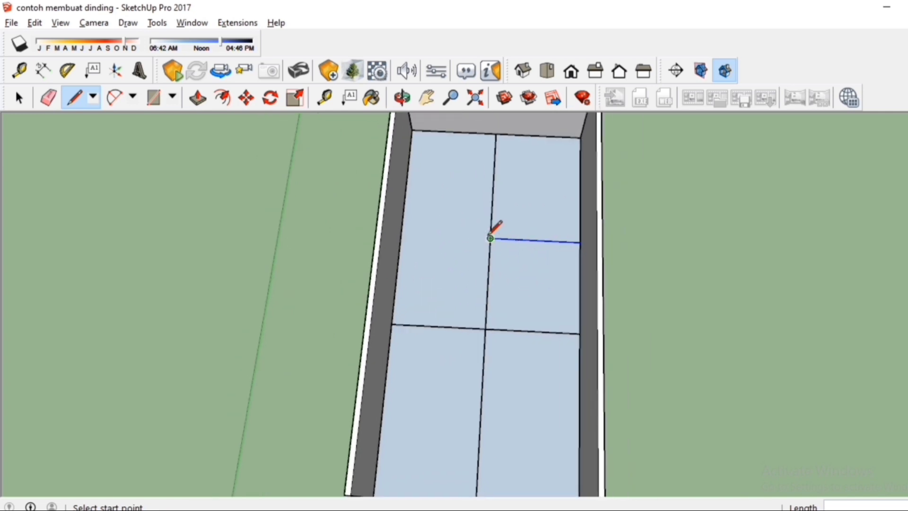
click(490, 238)
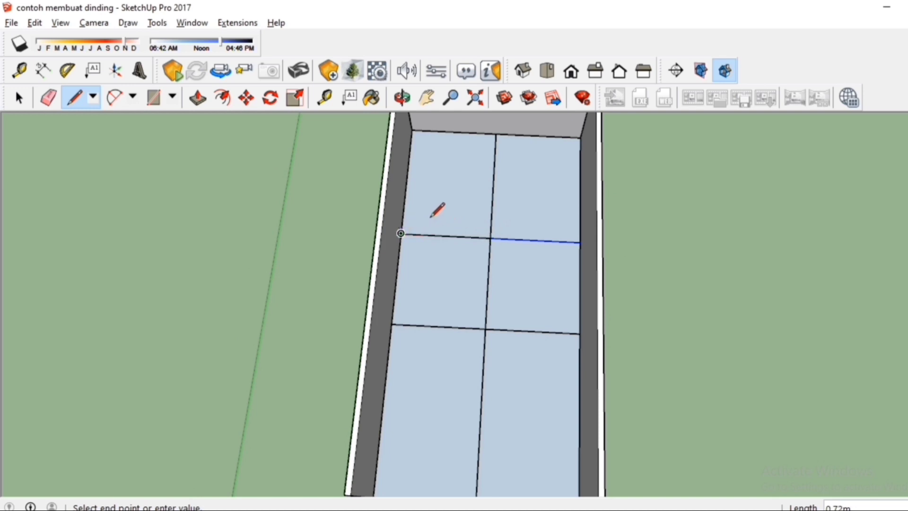
click(401, 233)
scroll(487, 229, down, 3)
key(space)
Erase the copied line between the centre line and the right side wall.
scroll(486, 224, up, 2)
mouse_move(486, 223)
middle_down()
mouse_move(528, 240)
mouse_move(528, 231)
middle_up()
scroll(527, 240, up, 2)
key(e)
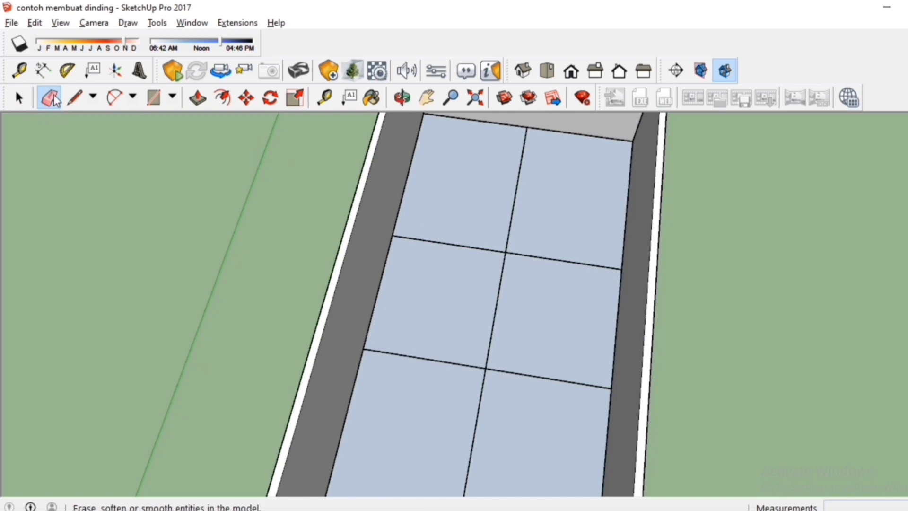
click(593, 263)
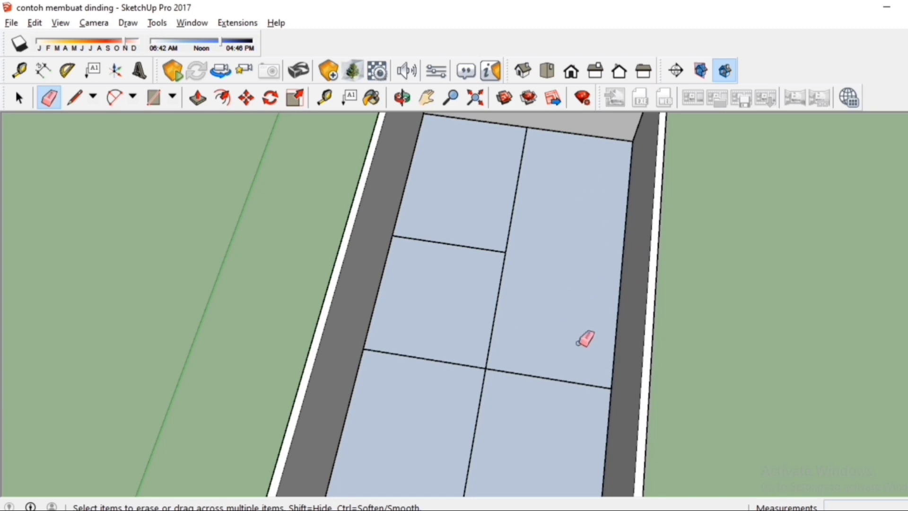
Draw a 1.5 m line along the left side wall's base from the short cross line's end toward the back wall.
middle_drag(558, 318, 516, 220)
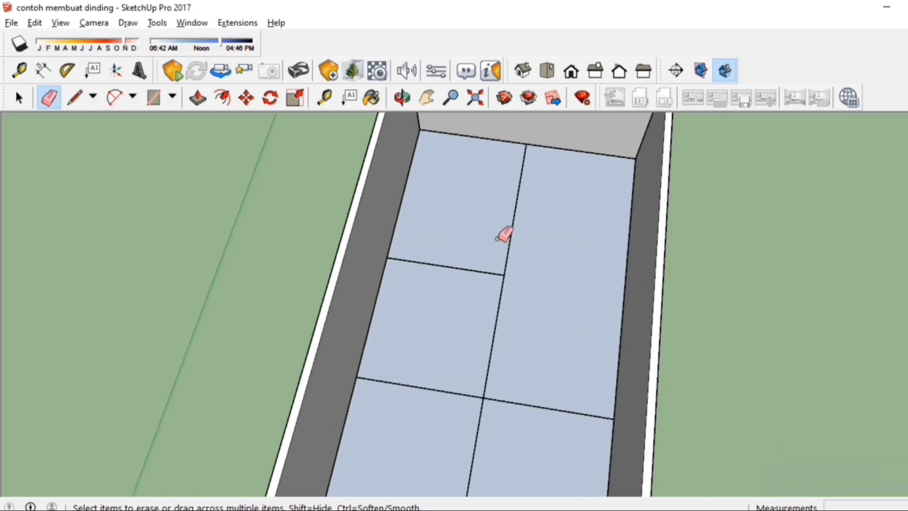
key(l)
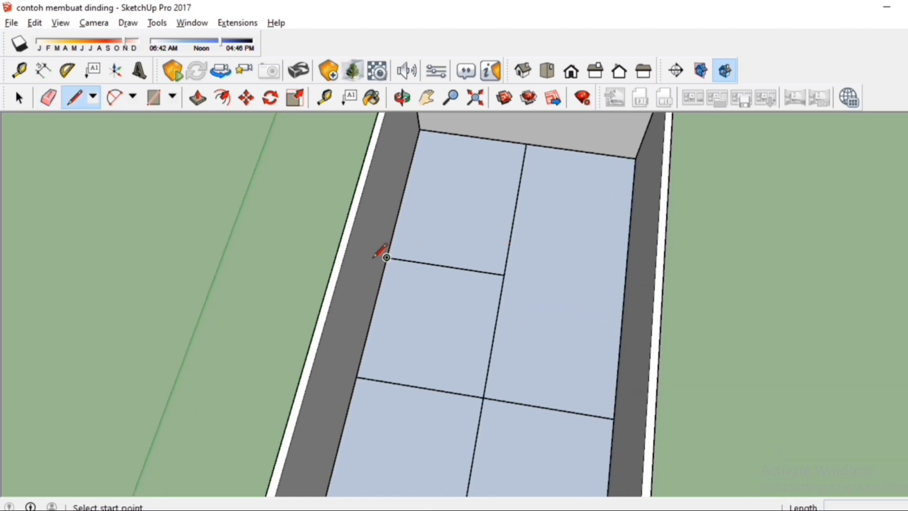
middle_drag(386, 257, 386, 253)
click(386, 250)
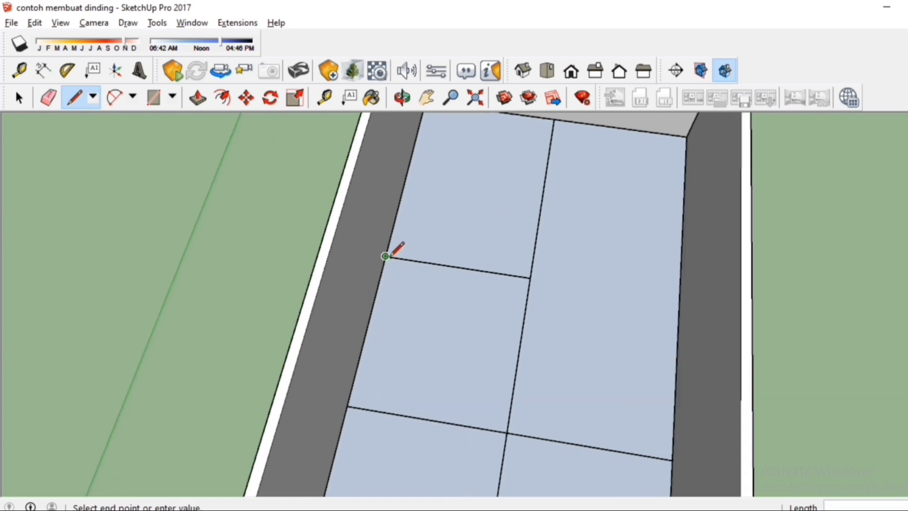
scroll(394, 219, down, 1)
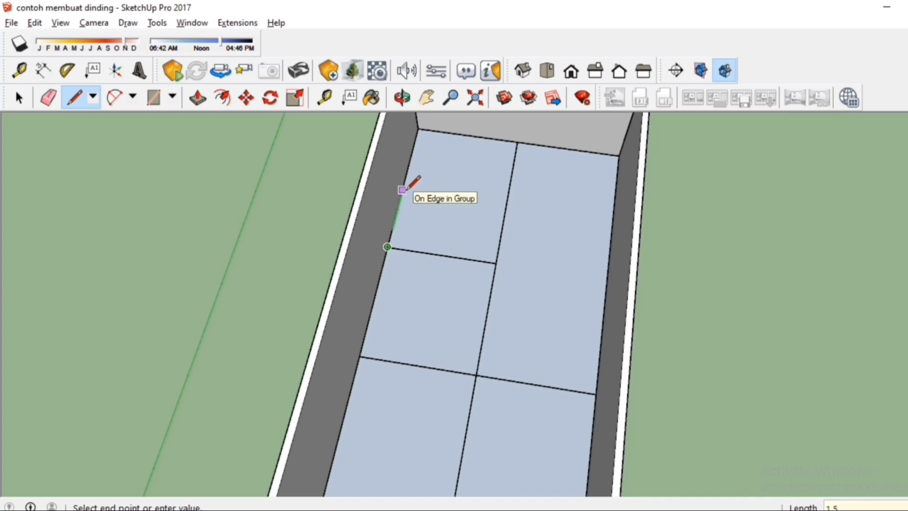
key(Return)
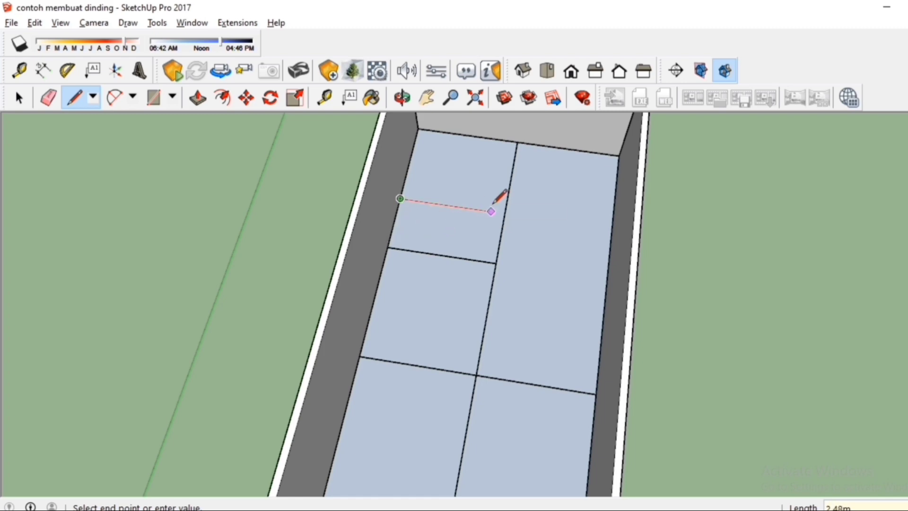
Continue with a 2 m line across the floor and close the small room with a line back to the short cross line.
text(2)
key(Return)
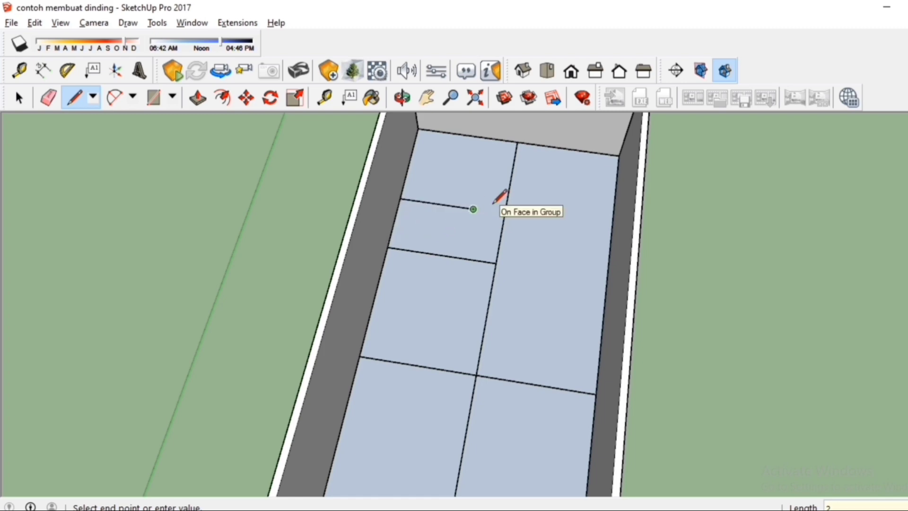
click(463, 258)
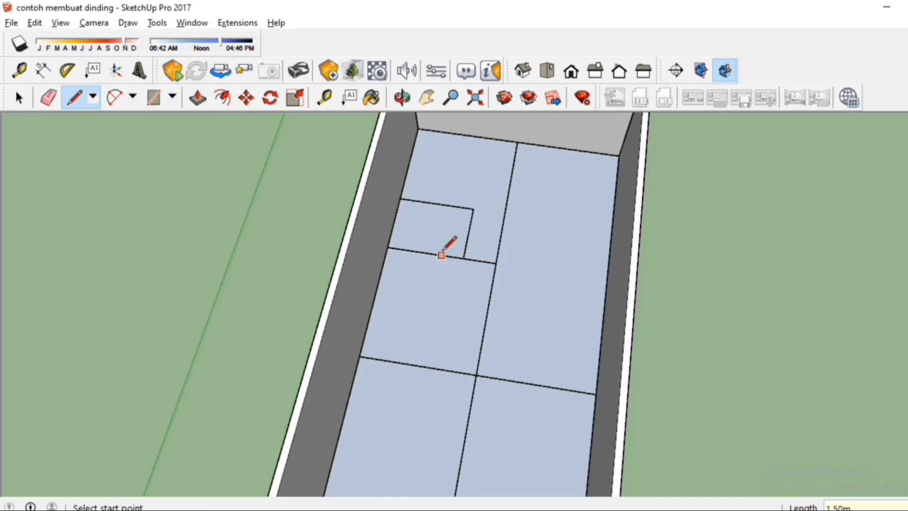
key(space)
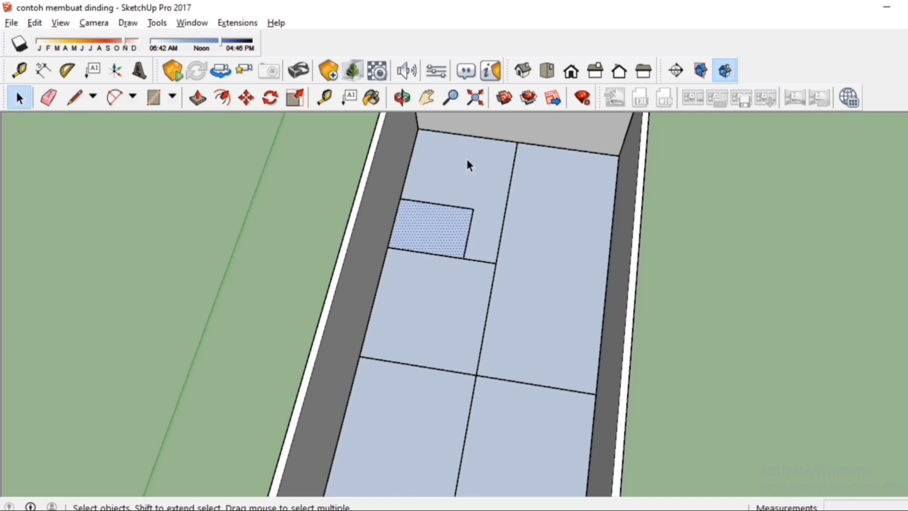
scroll(537, 307, down, 1)
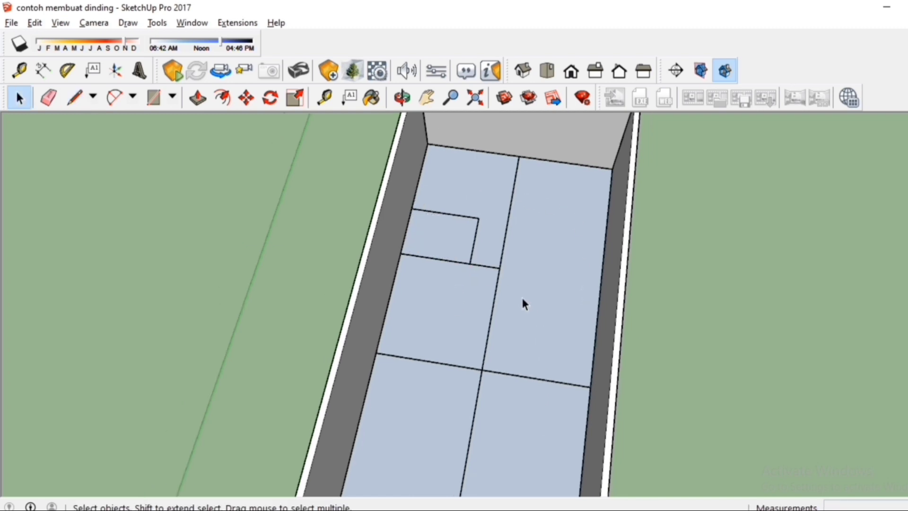
Try to erase the centre line between the short cross line and the back wall, and undo it.
scroll(522, 297, up, 3)
key(e)
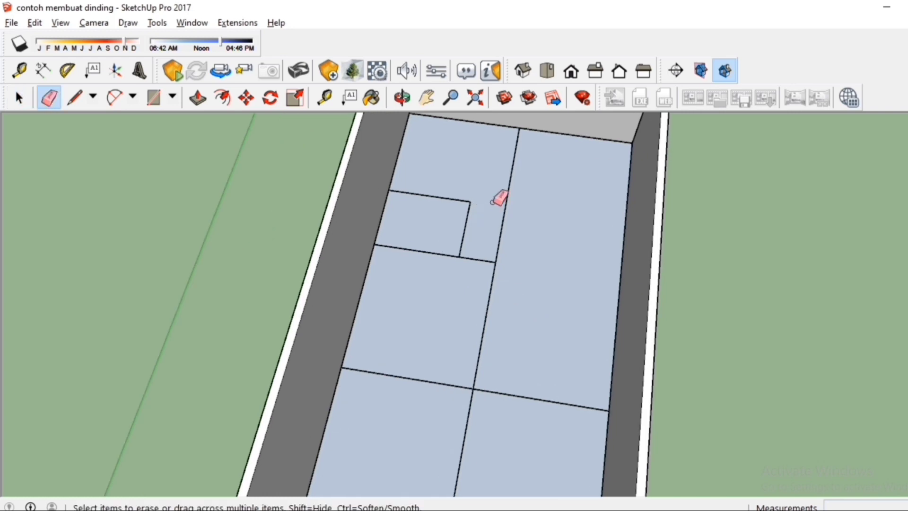
mouse_move(501, 203)
mouse_down()
mouse_move(537, 205)
mouse_move(534, 213)
mouse_up()
mouse_move(535, 213)
middle_down()
mouse_move(525, 237)
mouse_move(565, 187)
middle_up()
key(ctrl+z)
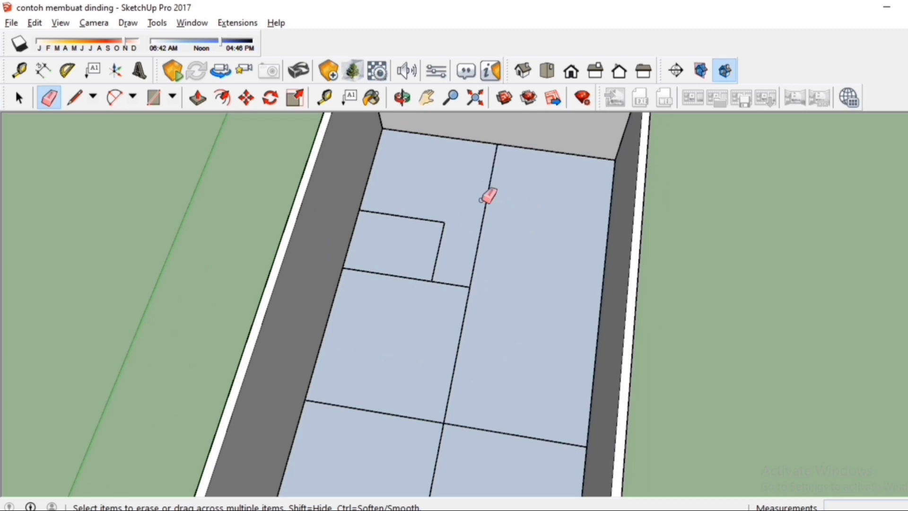
Extend the small room's back line from its inner corner straight across to the centre line.
scroll(516, 243, up, 2)
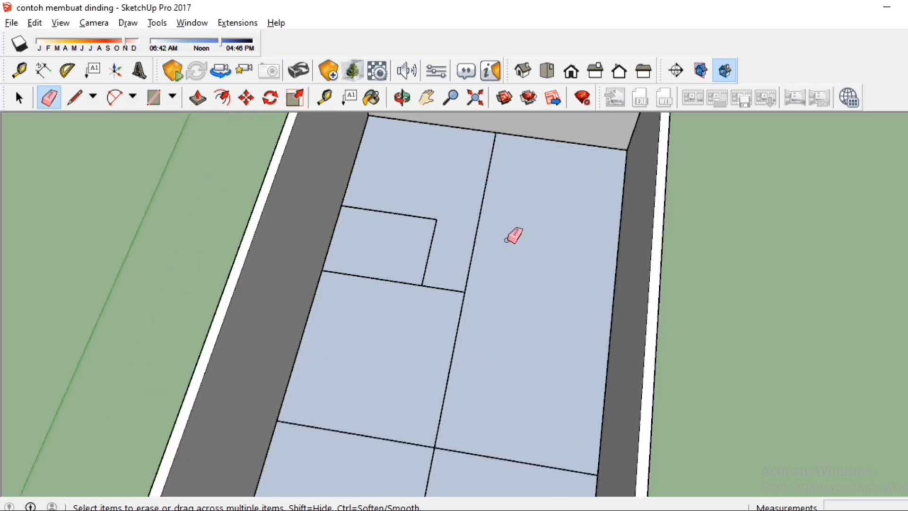
key(l)
click(436, 219)
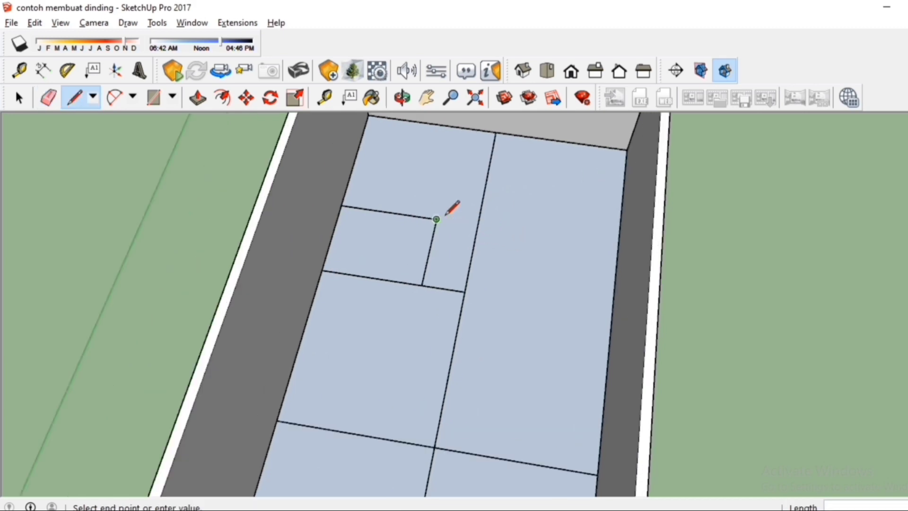
click(478, 224)
Erase the centre line segment alongside the small room, between its extended back line and the short cross line.
key(e)
click(472, 258)
scroll(472, 261, down, 2)
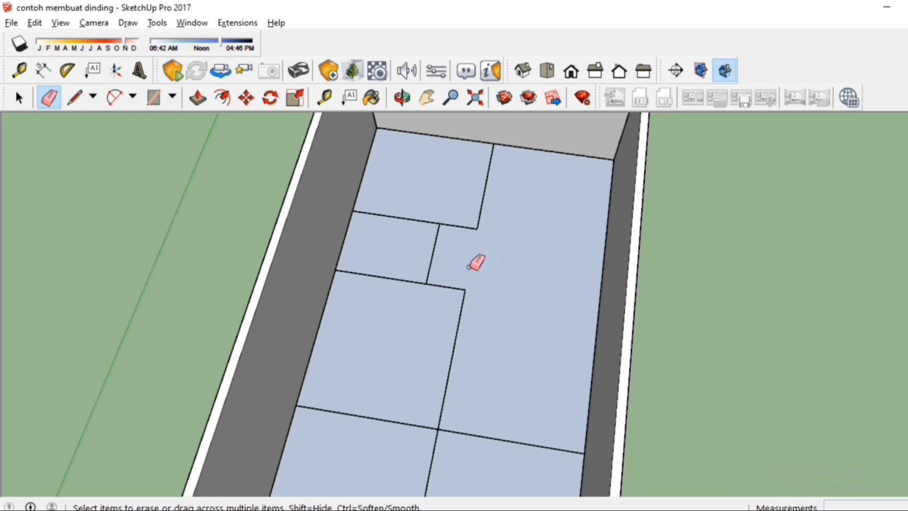
key(space)
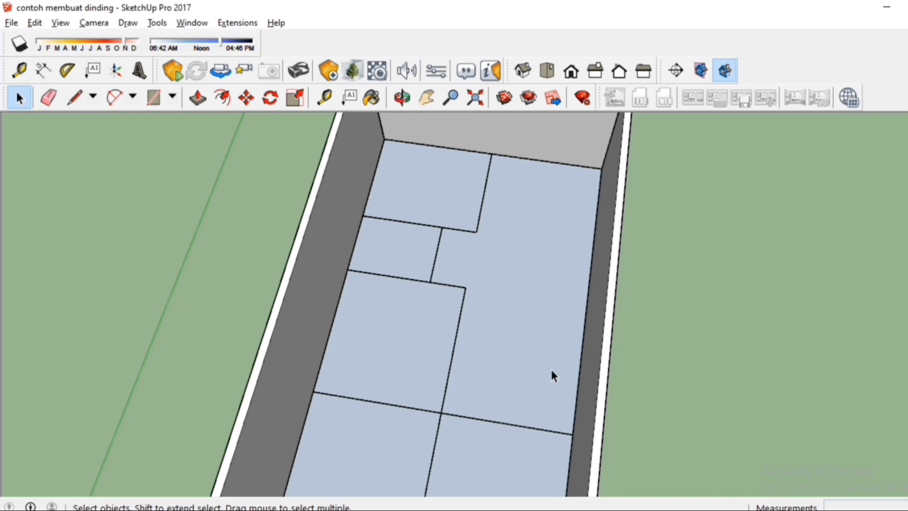
scroll(481, 327, down, 3)
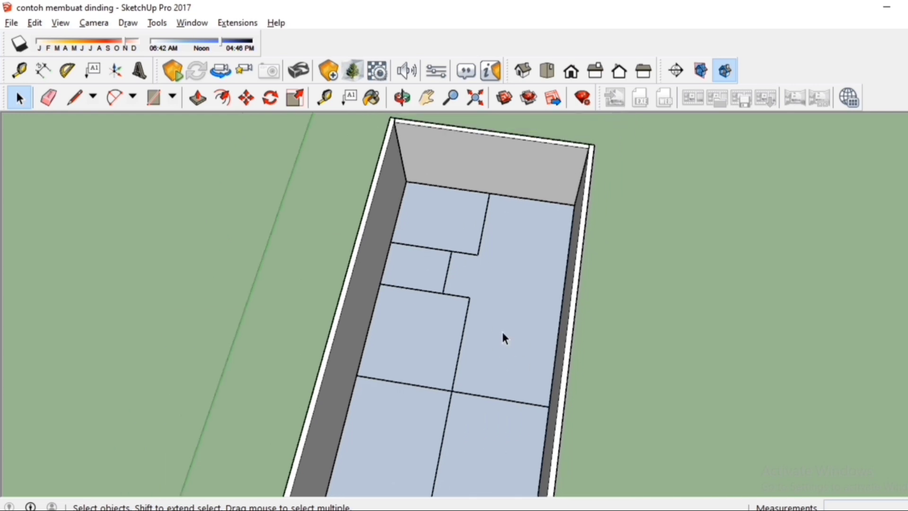
scroll(514, 336, up, 3)
key(l)
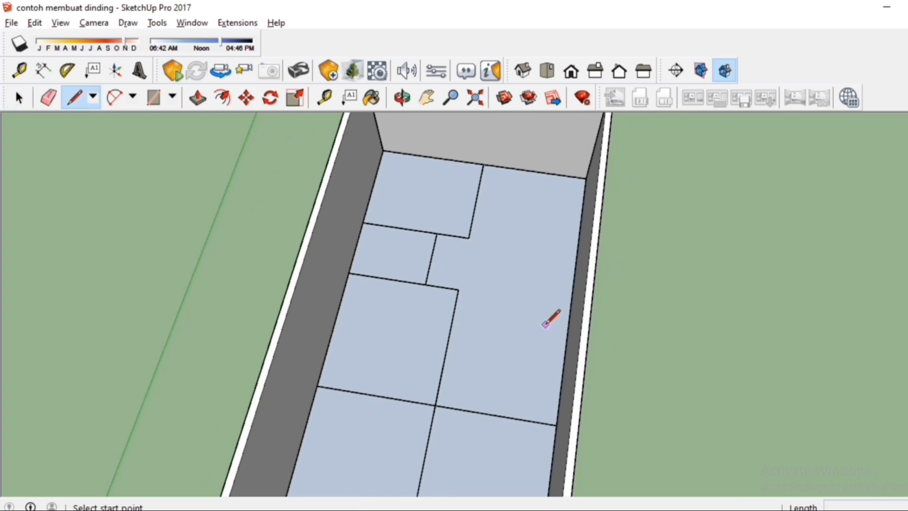
scroll(425, 421, down, 1)
scroll(424, 422, up, 1)
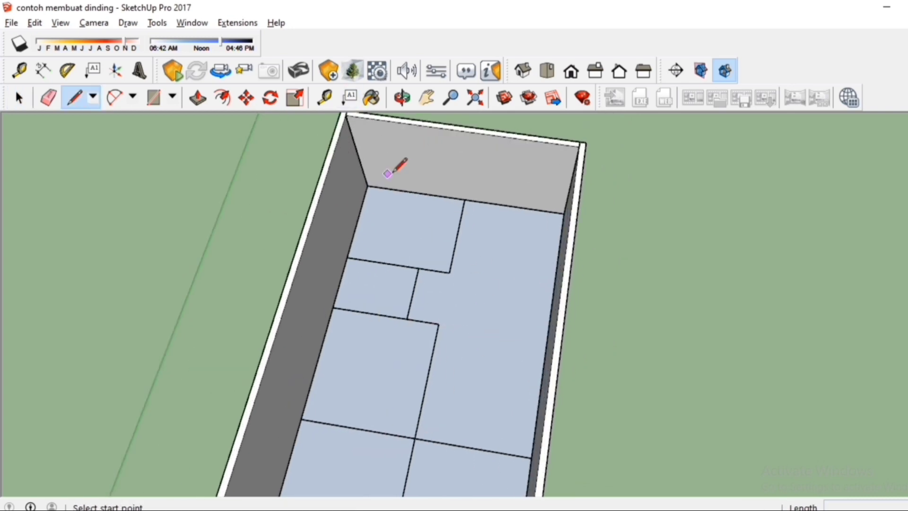
scroll(446, 172, down, 2)
scroll(440, 237, up, 1)
scroll(450, 231, down, 1)
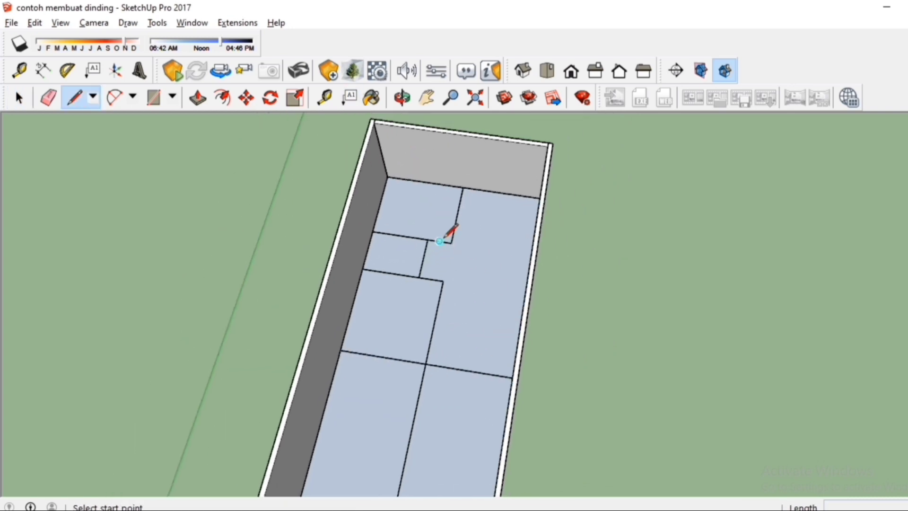
middle_drag(442, 257, 450, 244)
scroll(392, 336, up, 3)
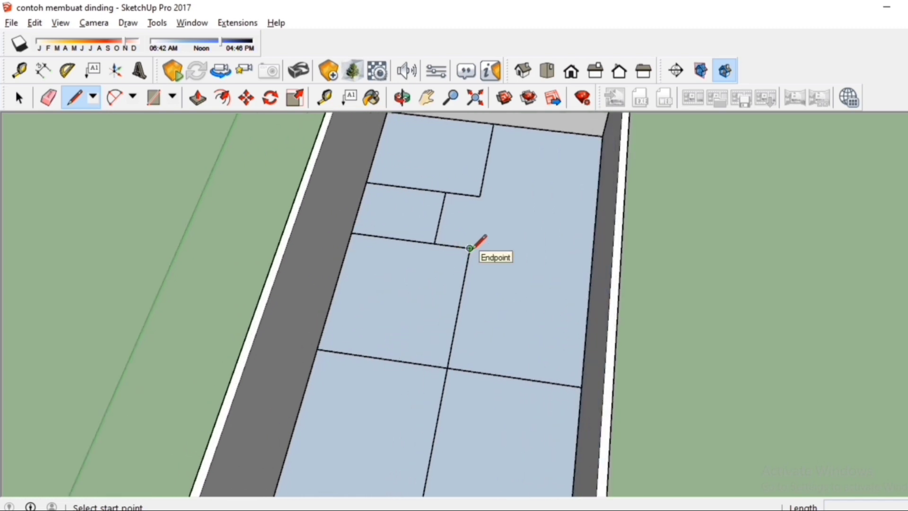
scroll(425, 255, down, 2)
scroll(416, 264, up, 1)
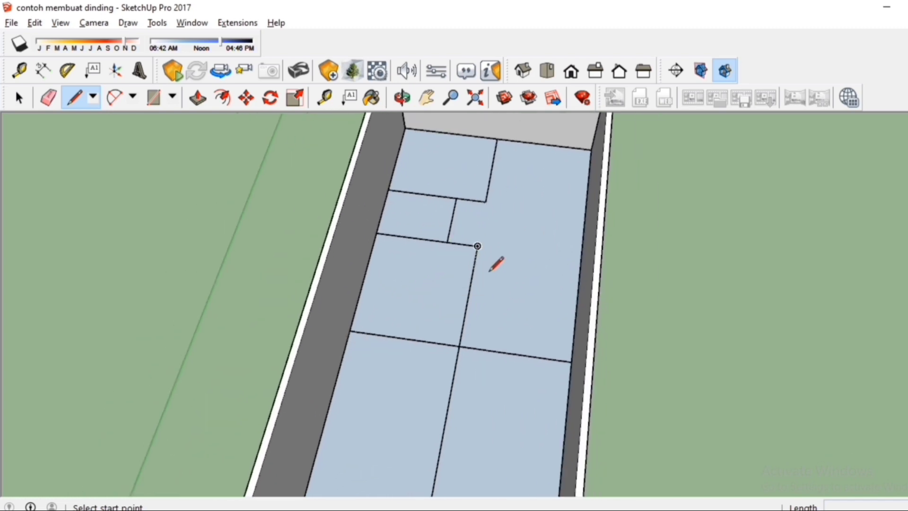
click(625, 380)
key(Escape)
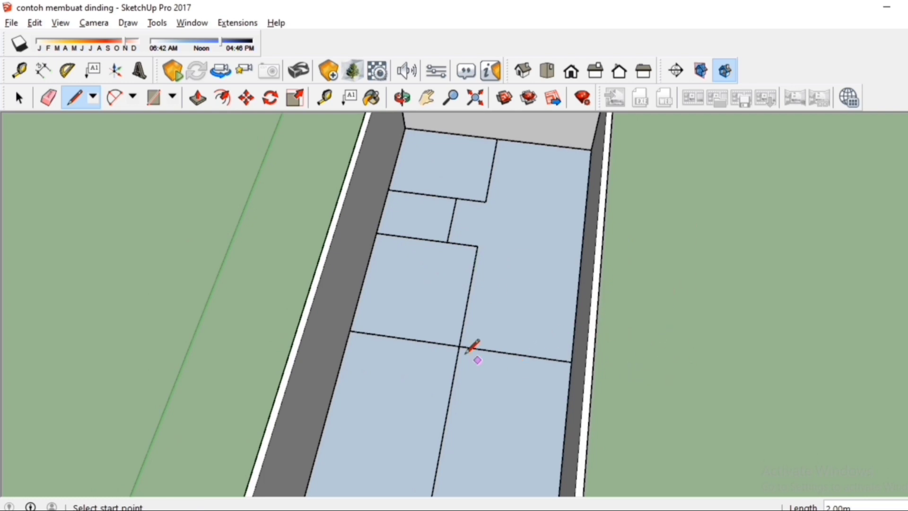
Copy the left side wall across the floor to just beyond the centre line, parallel to the original.
key(space)
scroll(374, 243, down, 2)
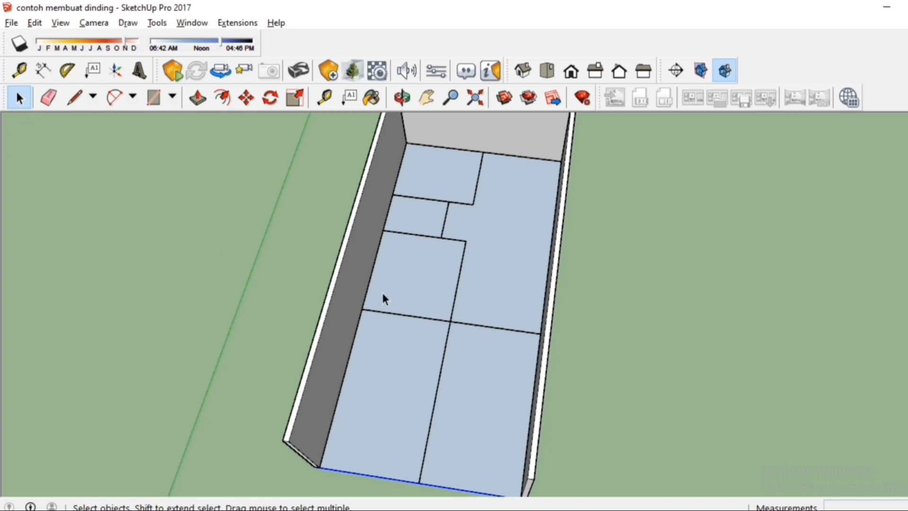
scroll(373, 293, up, 3)
scroll(367, 303, down, 3)
middle_drag(368, 305, 368, 176)
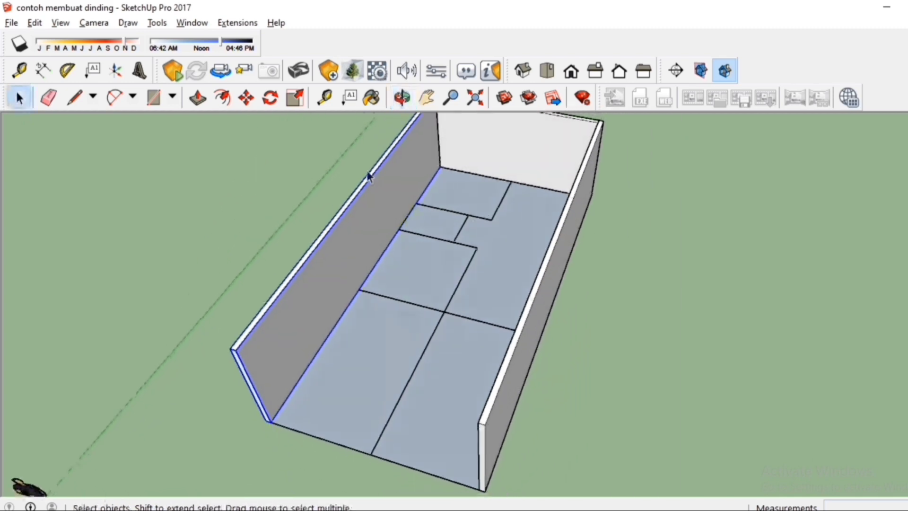
scroll(371, 177, up, 2)
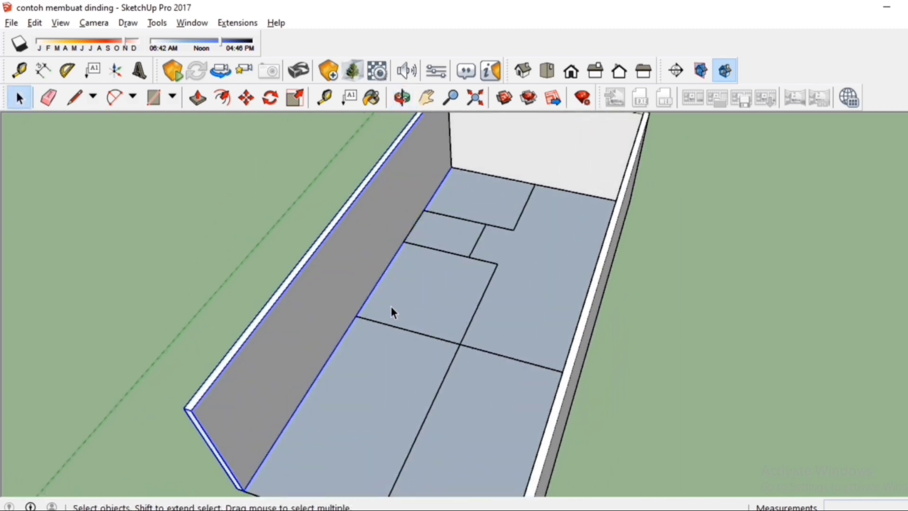
key(m)
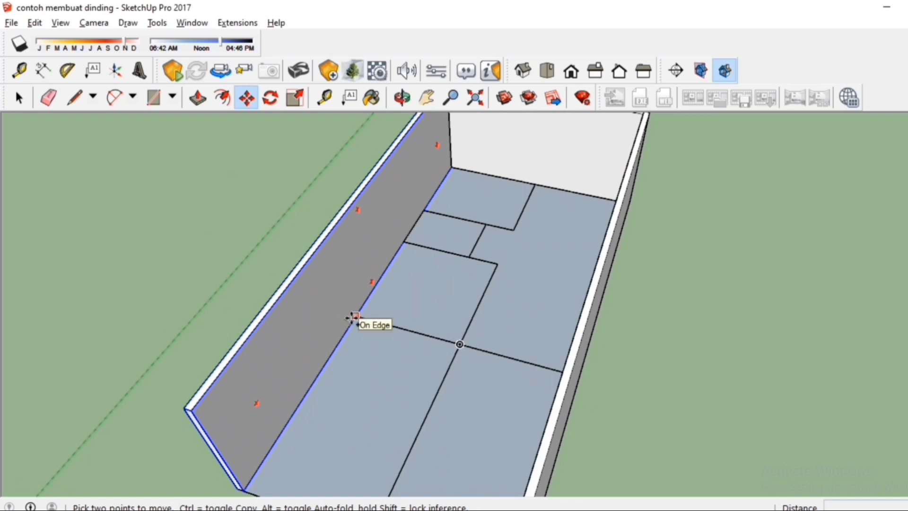
ctrl+click(355, 316)
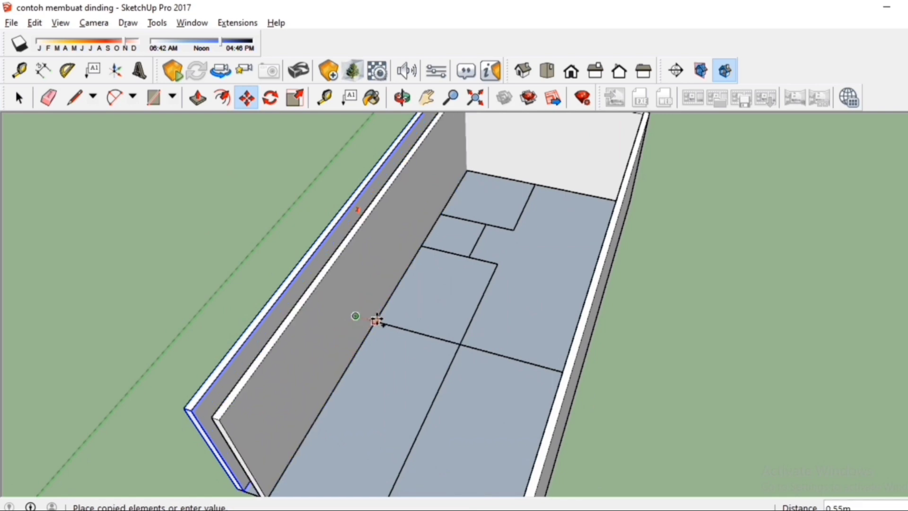
click(459, 344)
middle_drag(290, 326, 452, 348)
scroll(436, 356, up, 2)
scroll(452, 348, up, 1)
click(458, 346)
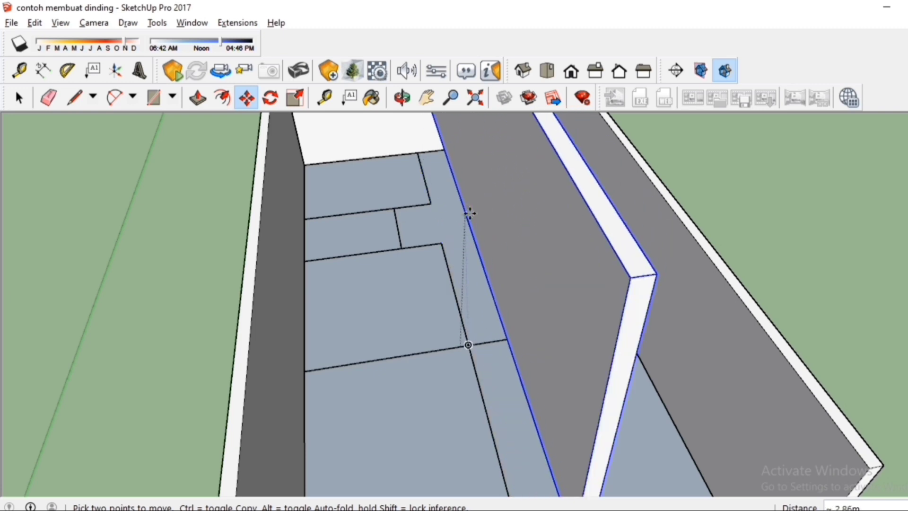
Move the copied wall by the midpoint of its front base edge onto the crossing of the centre line and the full cross line.
scroll(570, 434, up, 5)
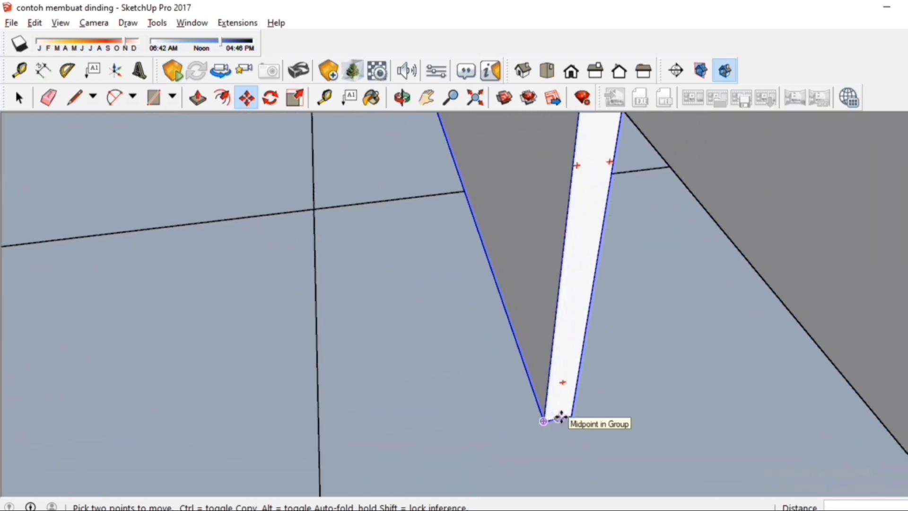
click(559, 417)
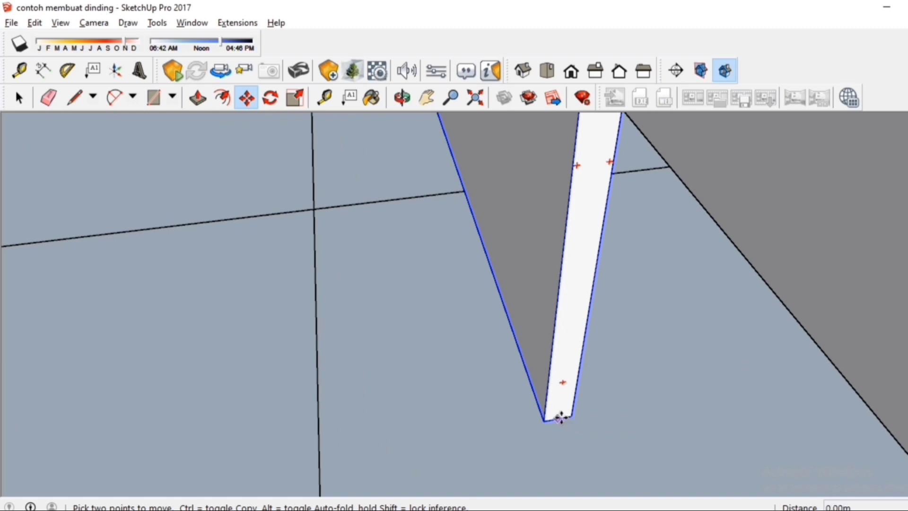
scroll(551, 412, down, 5)
scroll(422, 302, down, 3)
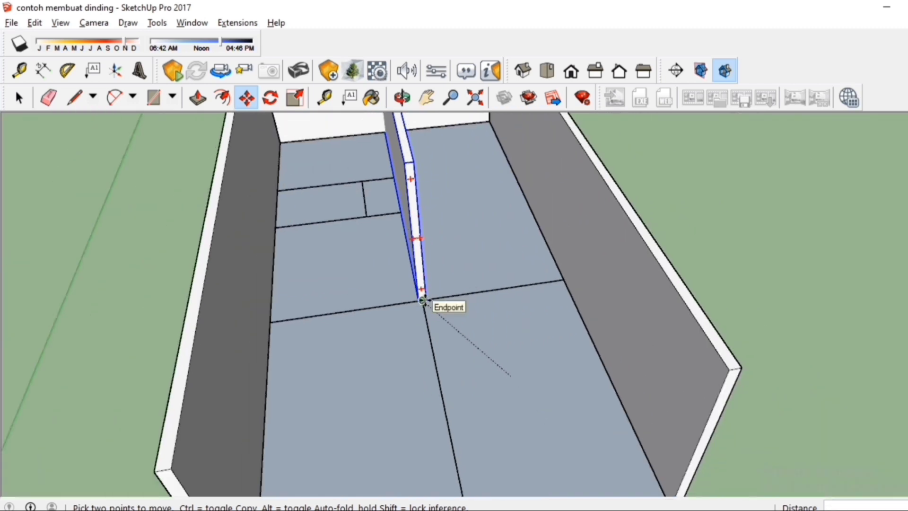
scroll(420, 300, up, 5)
scroll(420, 300, up, 4)
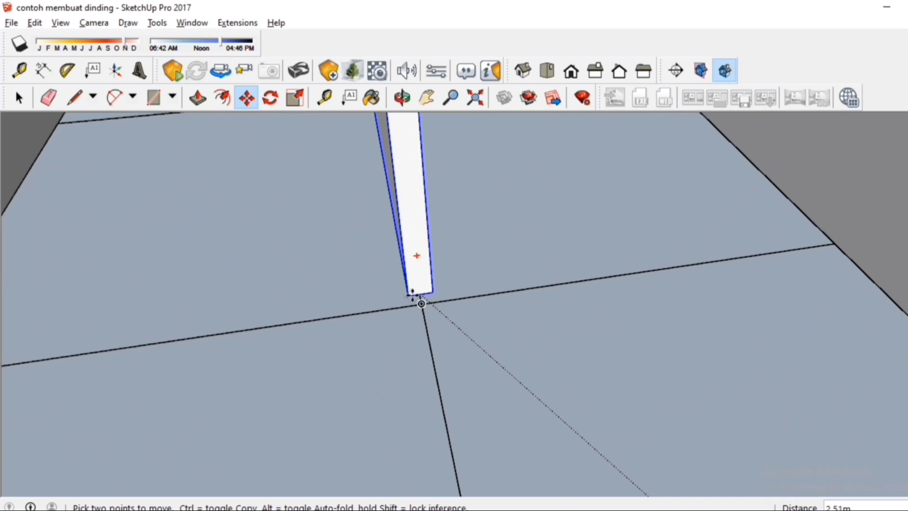
click(421, 303)
scroll(526, 461, down, 4)
scroll(526, 462, down, 5)
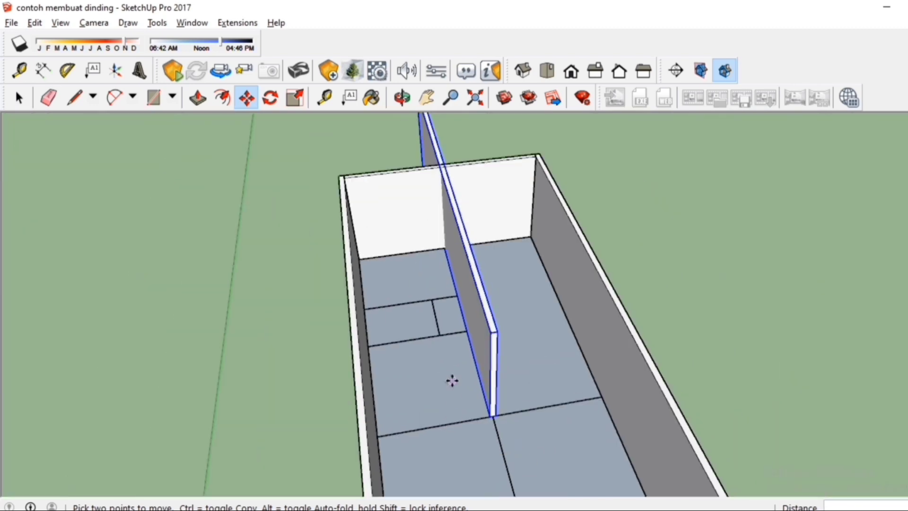
scroll(452, 380, down, 3)
key(space)
middle_drag(375, 243, 804, 277)
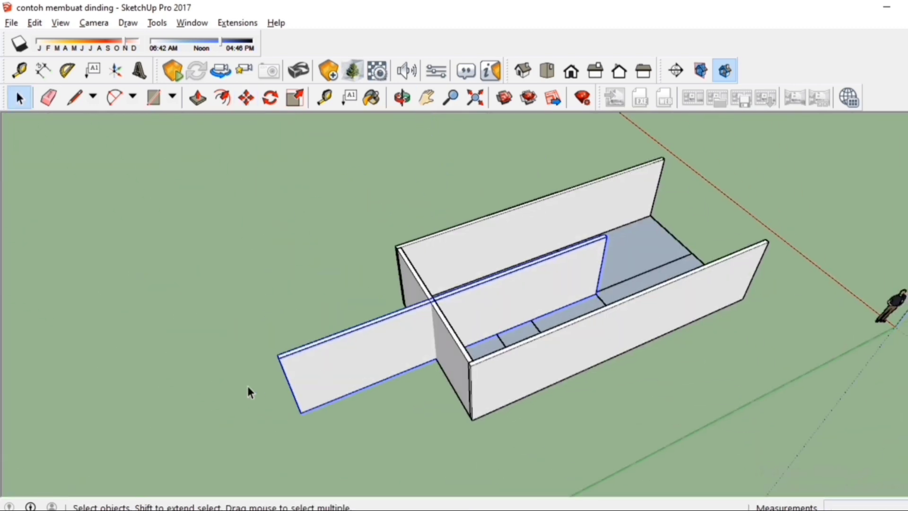
scroll(248, 407, down, 1)
scroll(244, 412, up, 3)
middle_drag(243, 411, 383, 344)
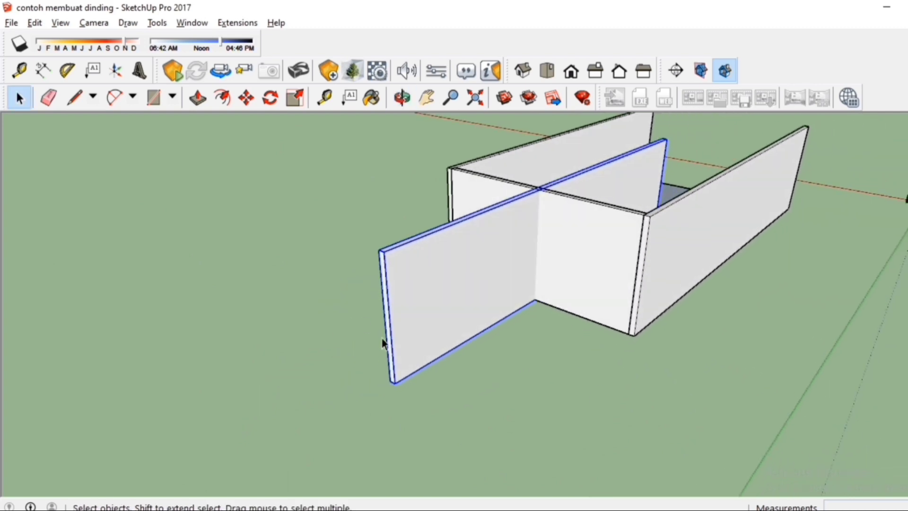
double_click(409, 307)
key(p)
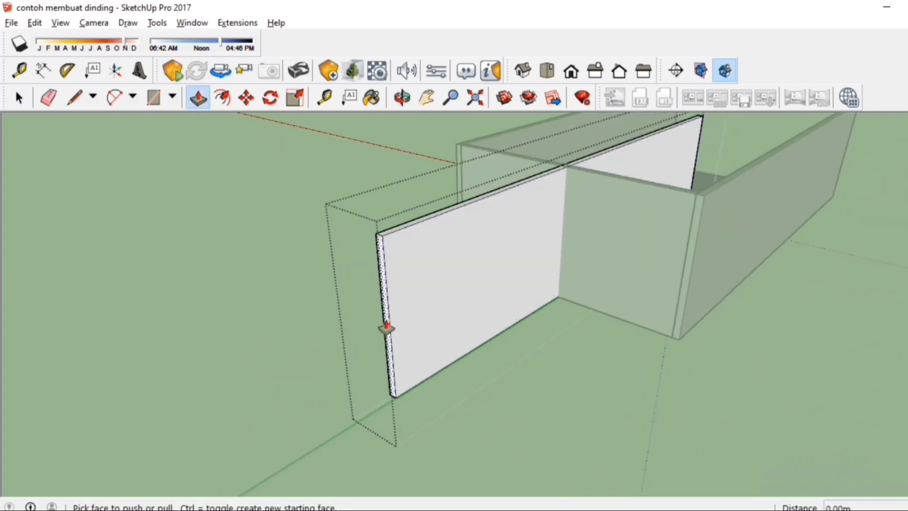
click(385, 325)
key(Escape)
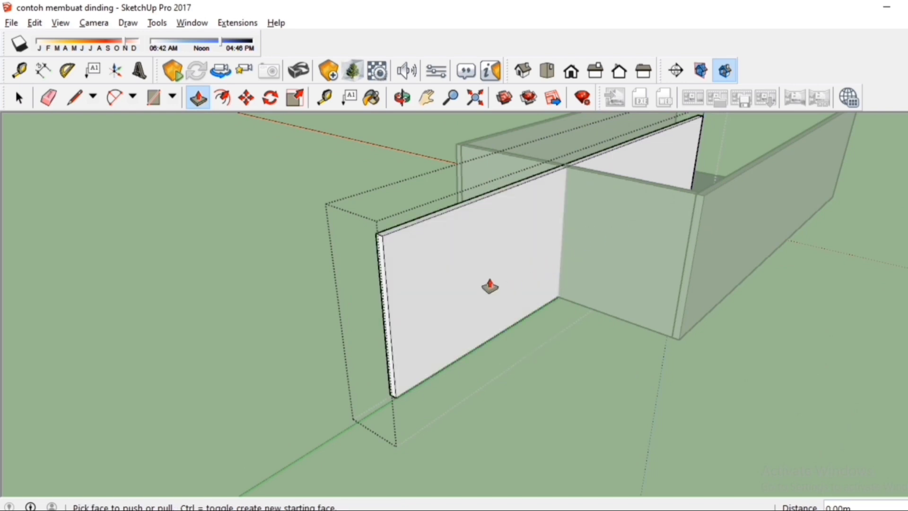
key(space)
key(Escape)
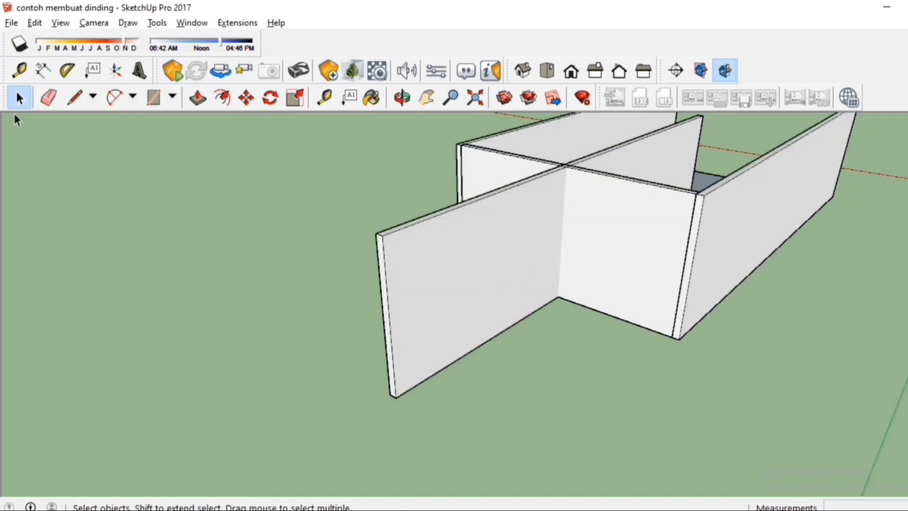
Scale the centre wall along the green axis so its overhanging end stops at the back wall.
scroll(373, 314, up, 3)
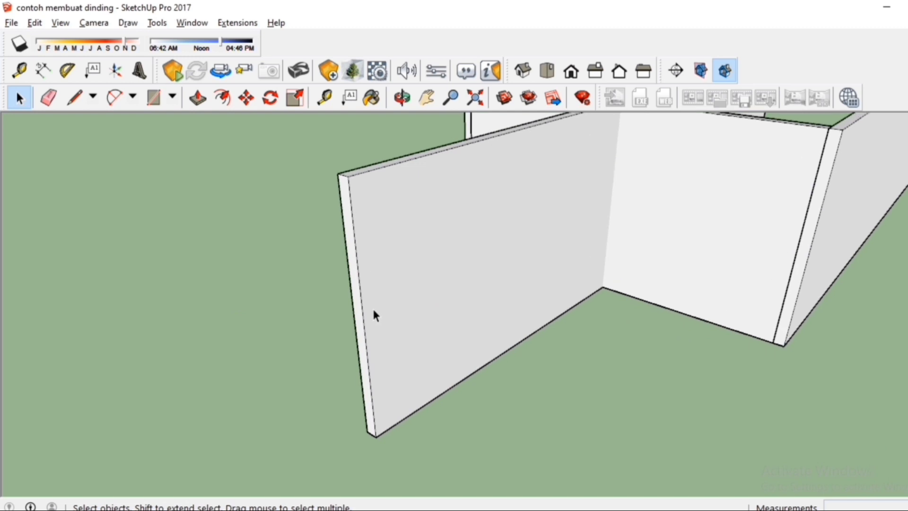
click(371, 316)
scroll(371, 313, down, 2)
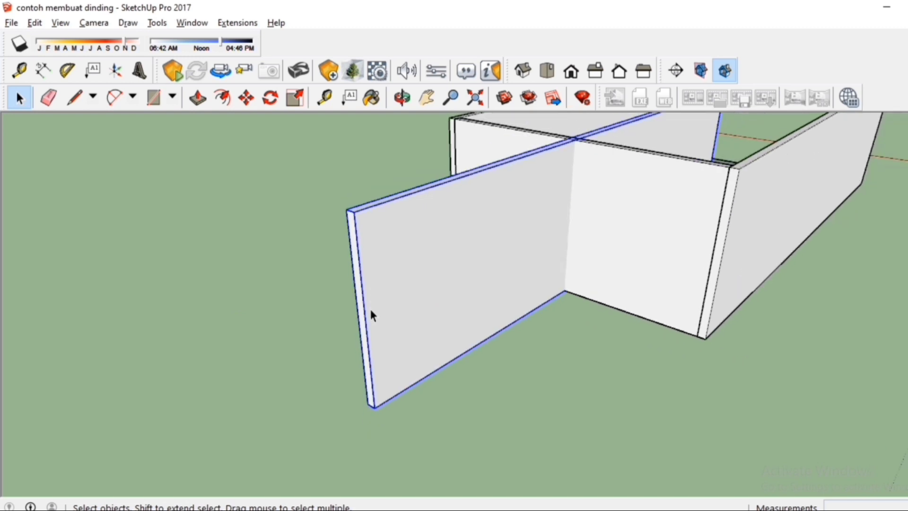
key(s)
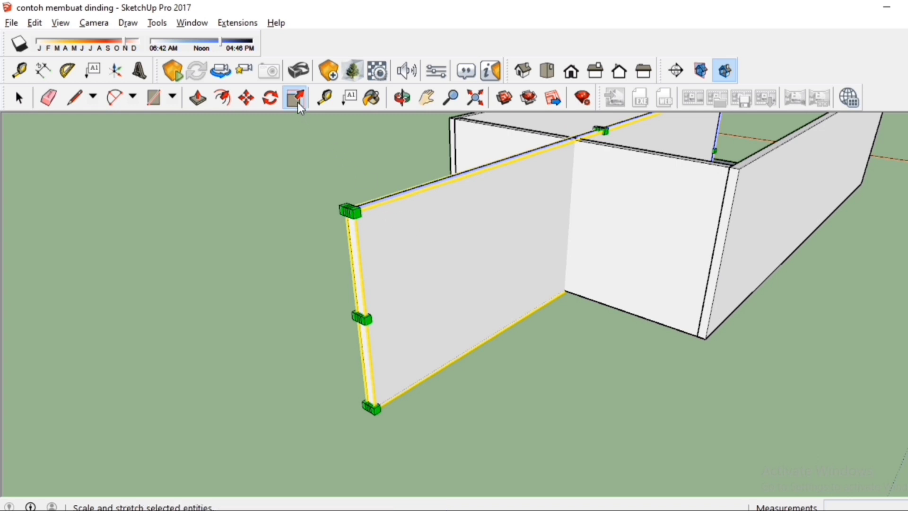
scroll(362, 318, up, 4)
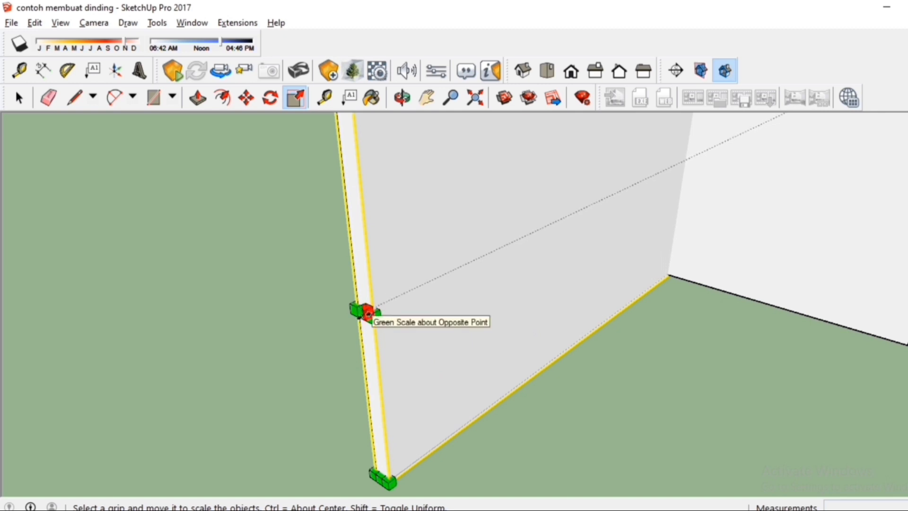
click(368, 313)
scroll(368, 313, down, 5)
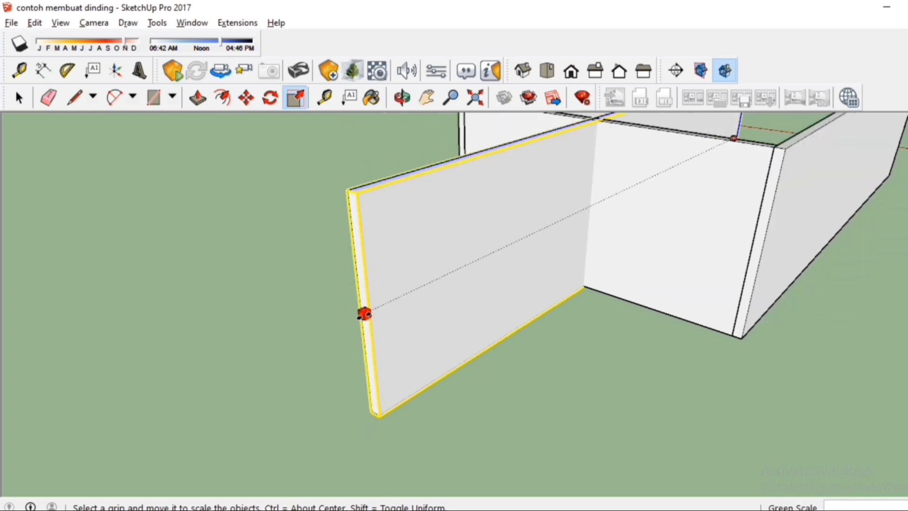
middle_drag(571, 208, 496, 328)
scroll(560, 392, up, 2)
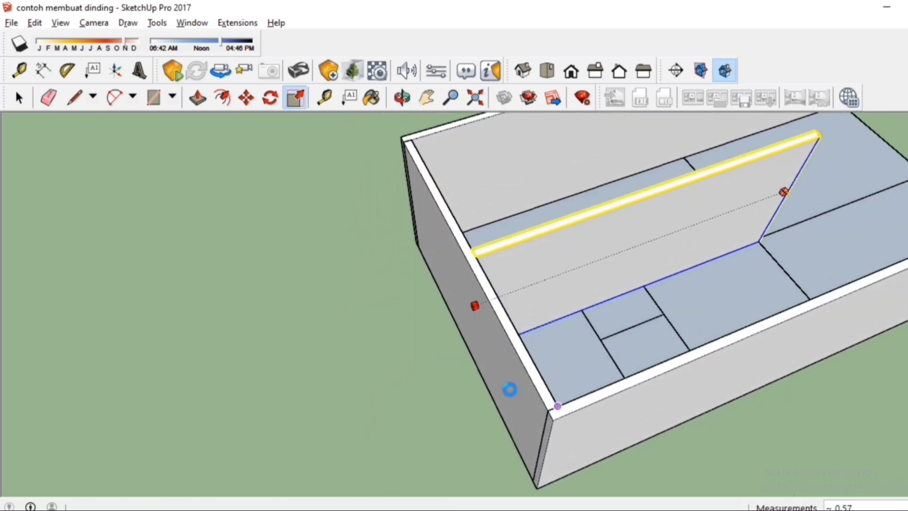
click(558, 405)
Scale the centre wall's front end back along its length to the small room's extended back line.
scroll(490, 283, down, 3)
middle_drag(489, 282, 173, 263)
middle_drag(525, 255, 224, 256)
scroll(489, 367, up, 1)
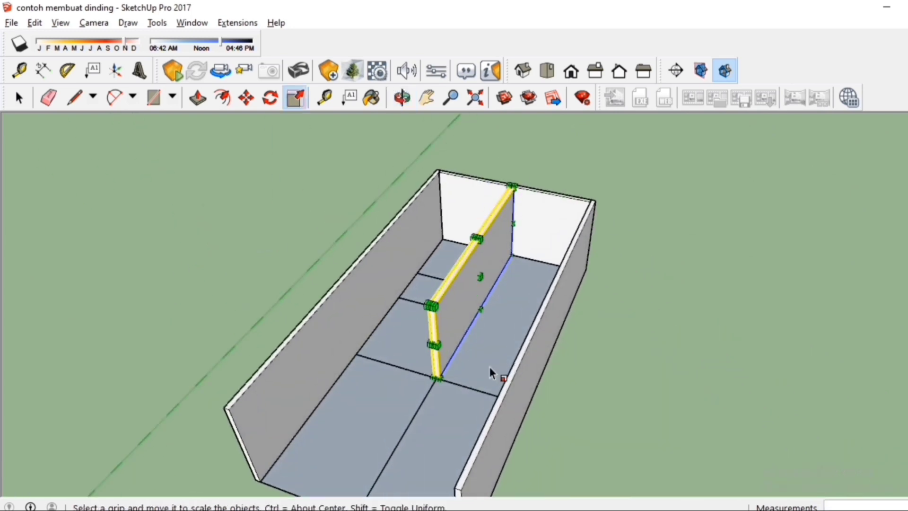
scroll(424, 322, up, 4)
drag(378, 337, 449, 219)
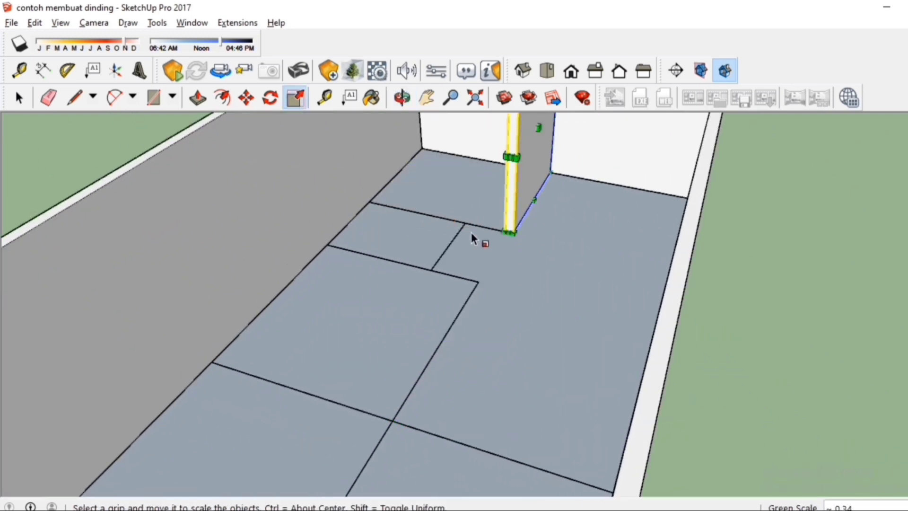
Copy the shortened centre wall 4.50 m along the centre line, placing its front base corner on the full cross line.
key(m)
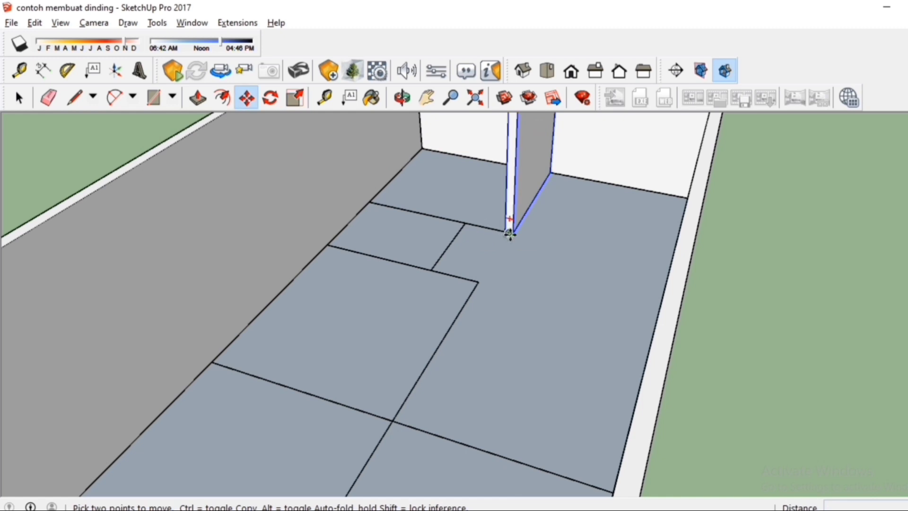
scroll(509, 233, up, 3)
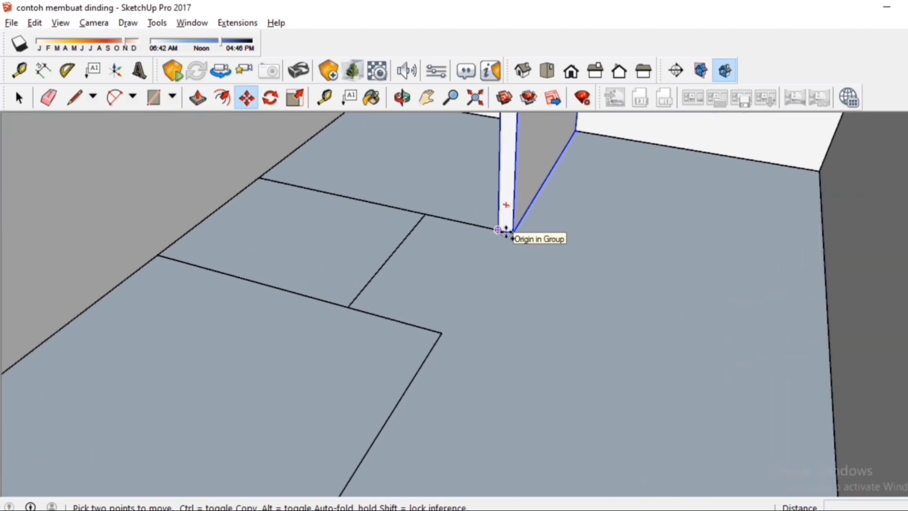
scroll(506, 231, up, 2)
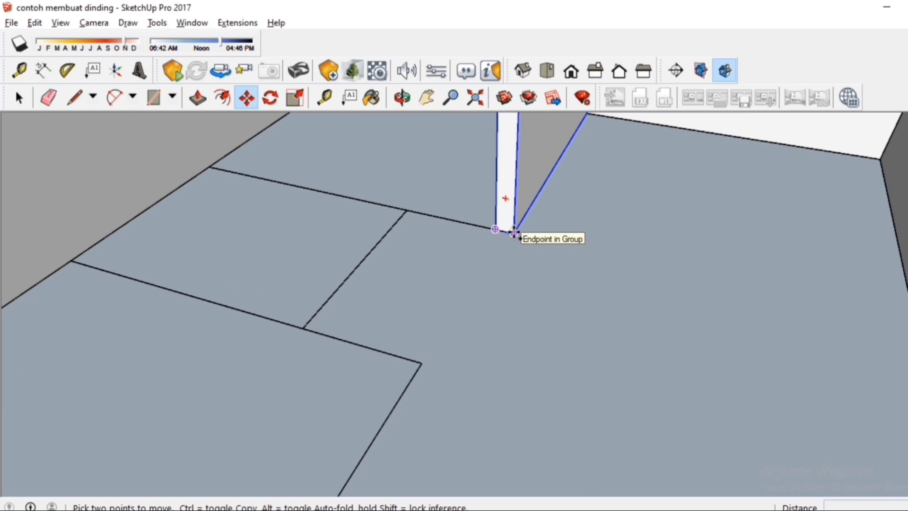
click(514, 233)
scroll(517, 215, down, 4)
scroll(492, 263, up, 4)
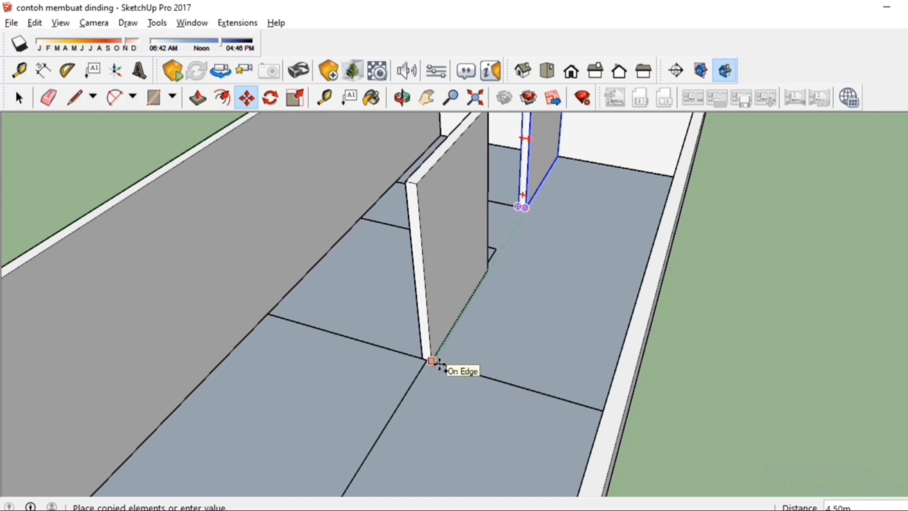
click(437, 363)
Push/Pull the copied wall's rear end face 0.65 m to the short cross line at the small room's front.
middle_drag(587, 277, 589, 161)
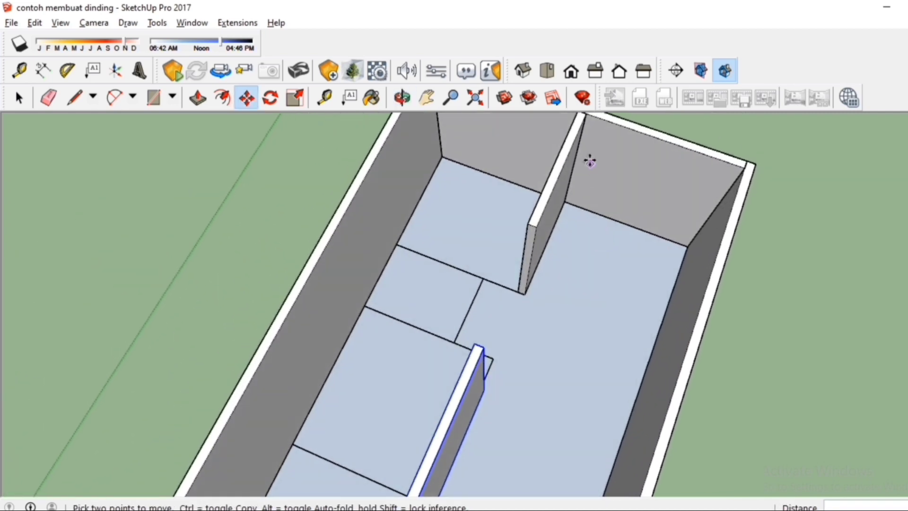
middle_drag(531, 361, 375, 318)
key(s)
key(space)
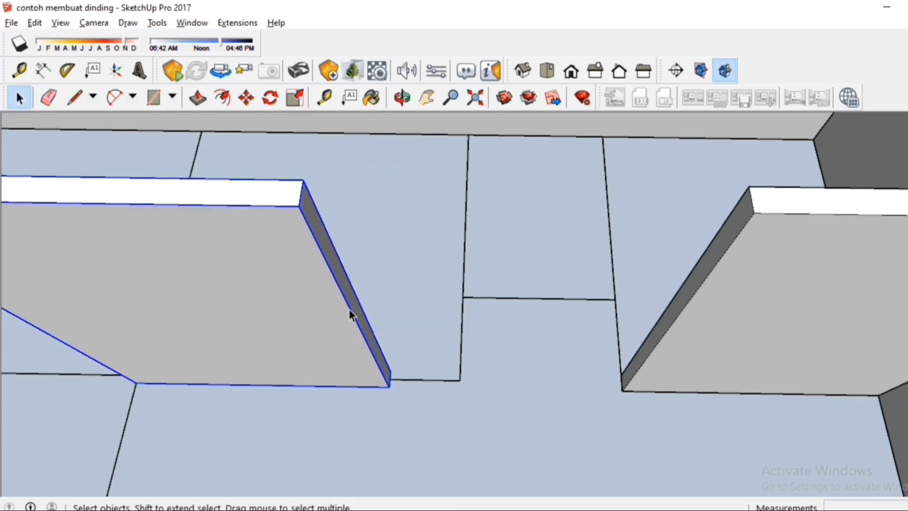
key(p)
click(355, 313)
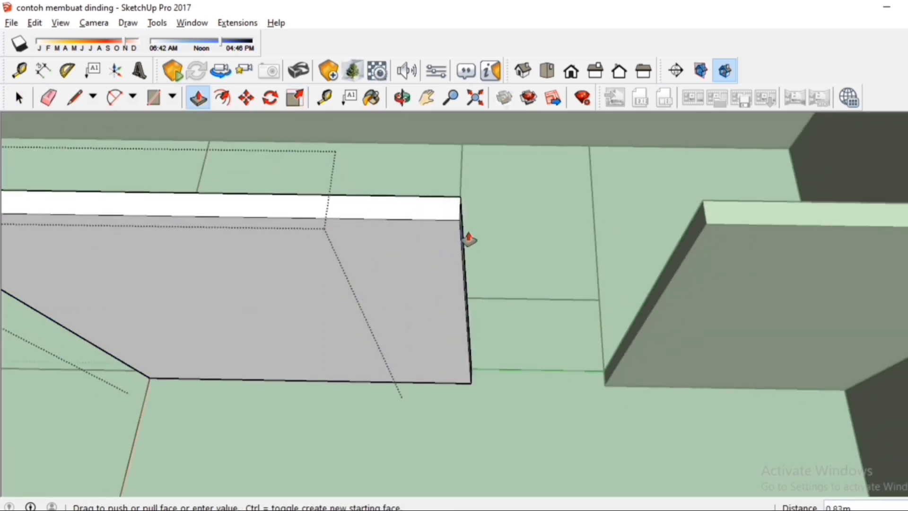
click(460, 150)
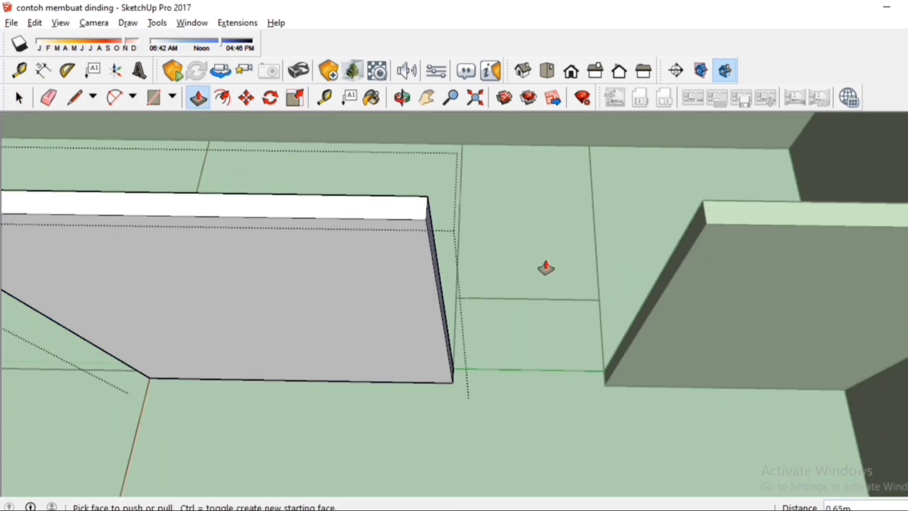
scroll(544, 267, down, 5)
middle_drag(458, 314, 665, 266)
key(space)
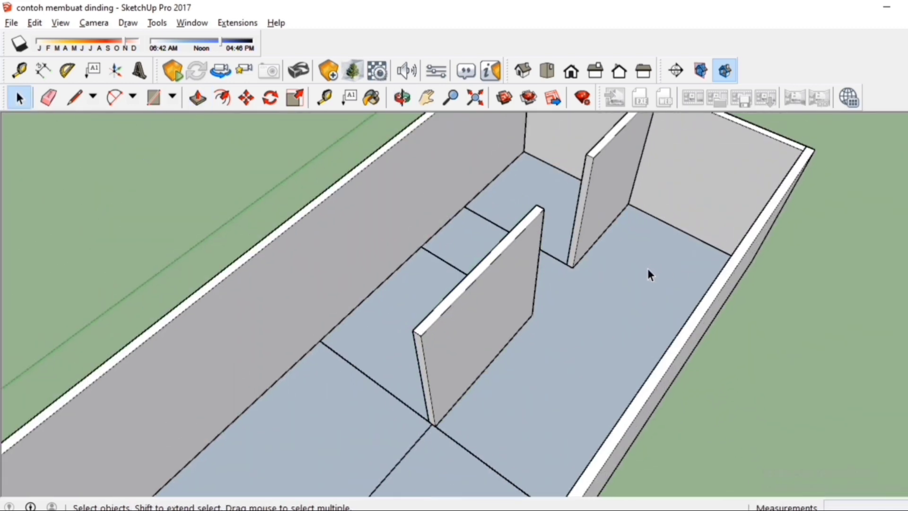
scroll(654, 291, down, 3)
scroll(614, 285, up, 3)
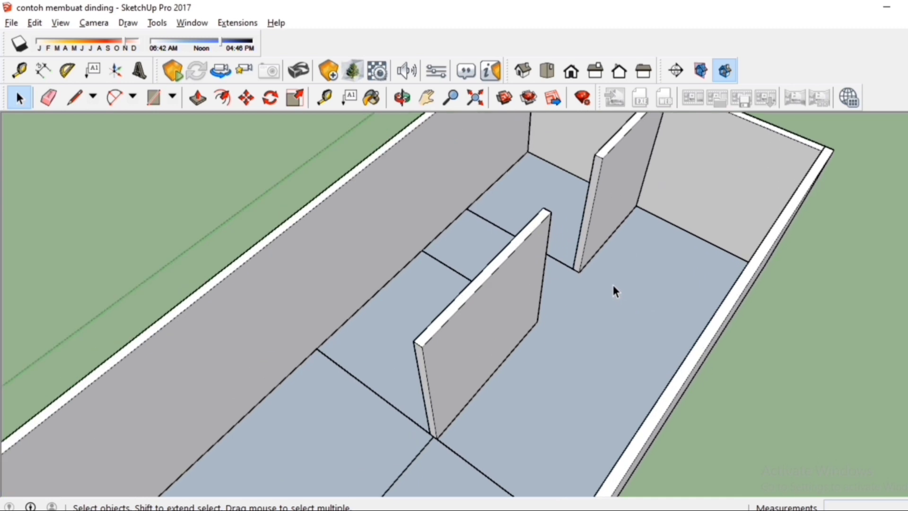
scroll(608, 307, down, 3)
scroll(610, 306, up, 2)
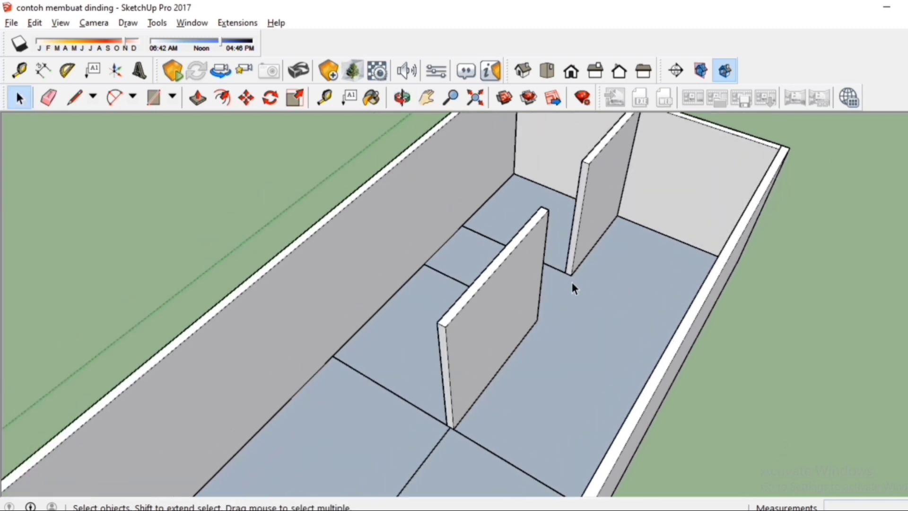
click(507, 266)
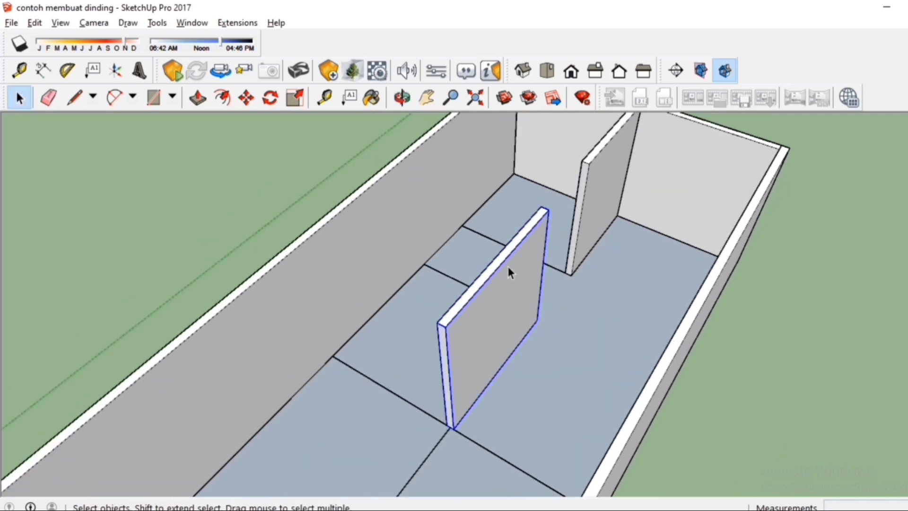
key(s)
key(Escape)
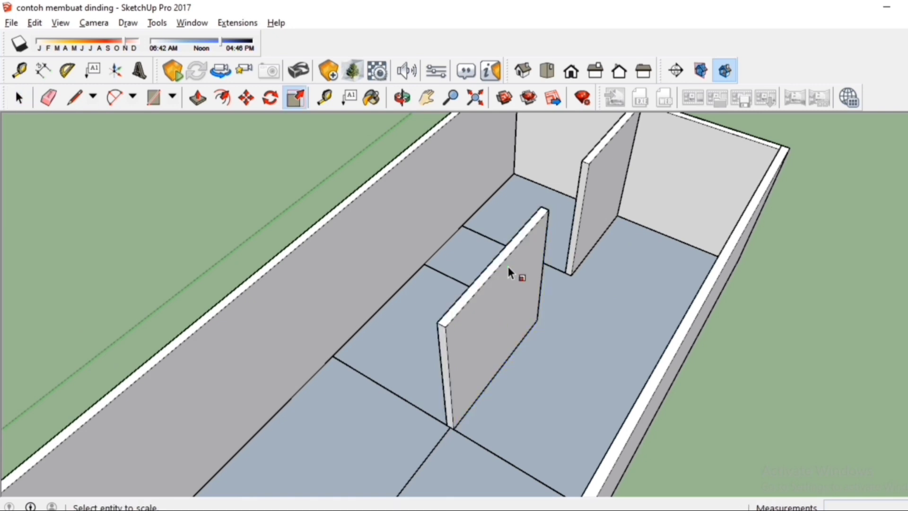
click(598, 235)
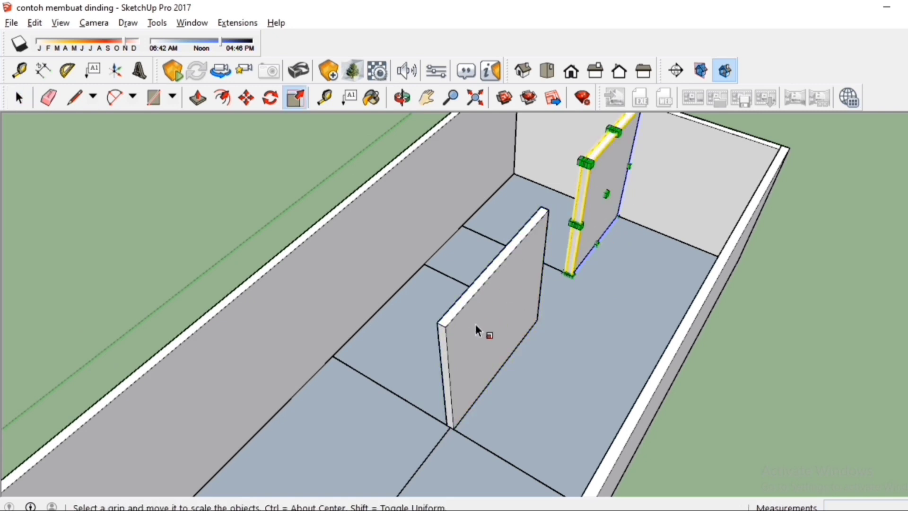
key(Escape)
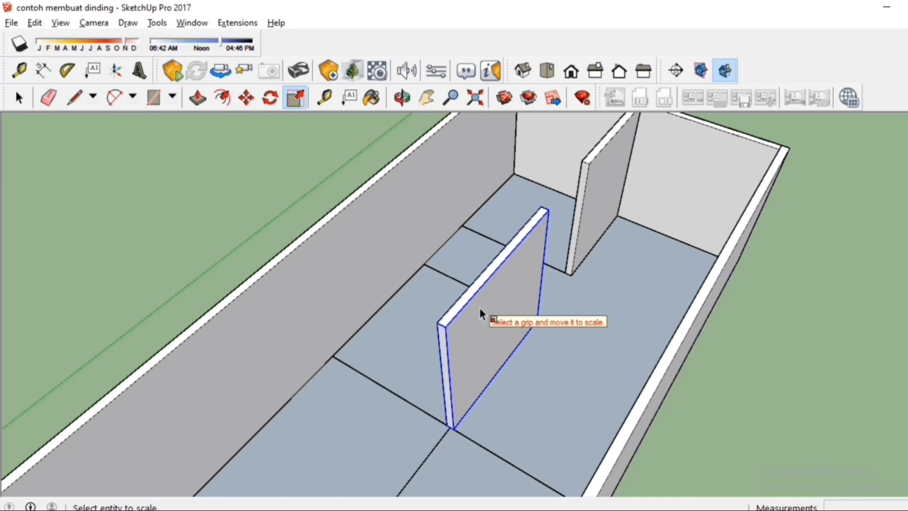
key(space)
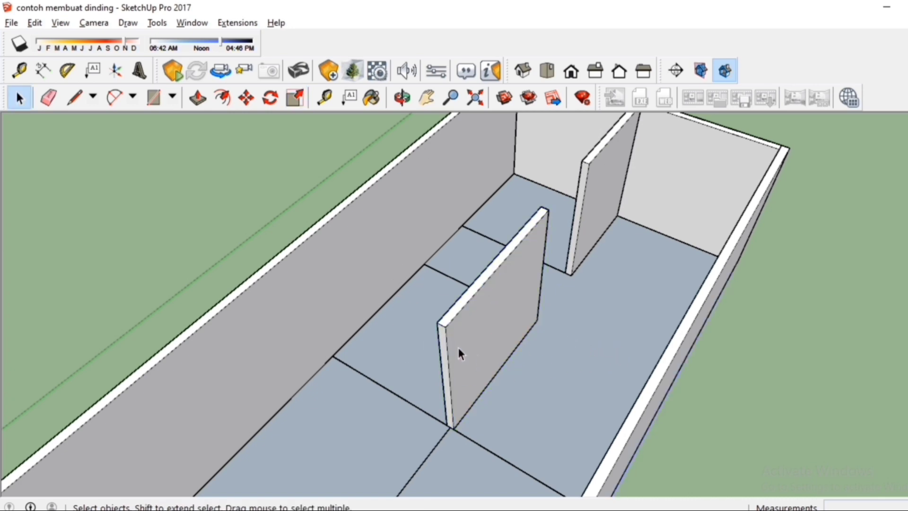
key(s)
click(472, 310)
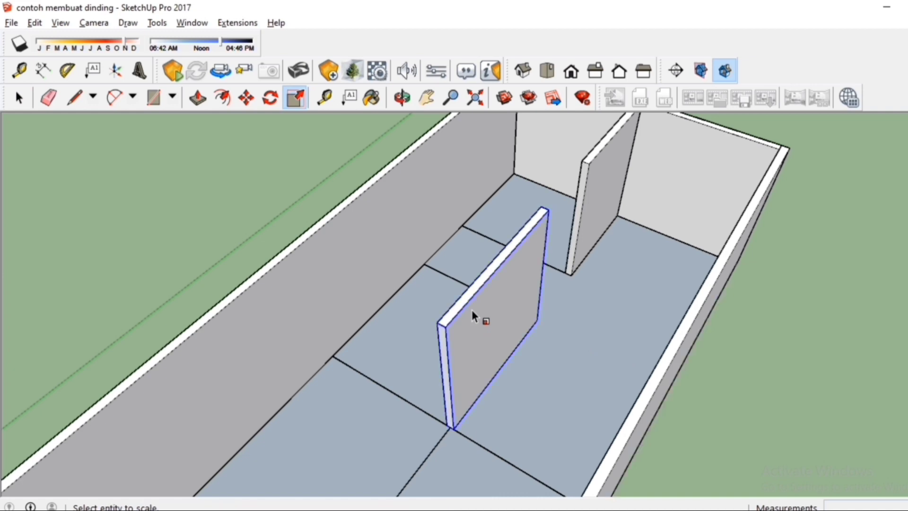
click(522, 308)
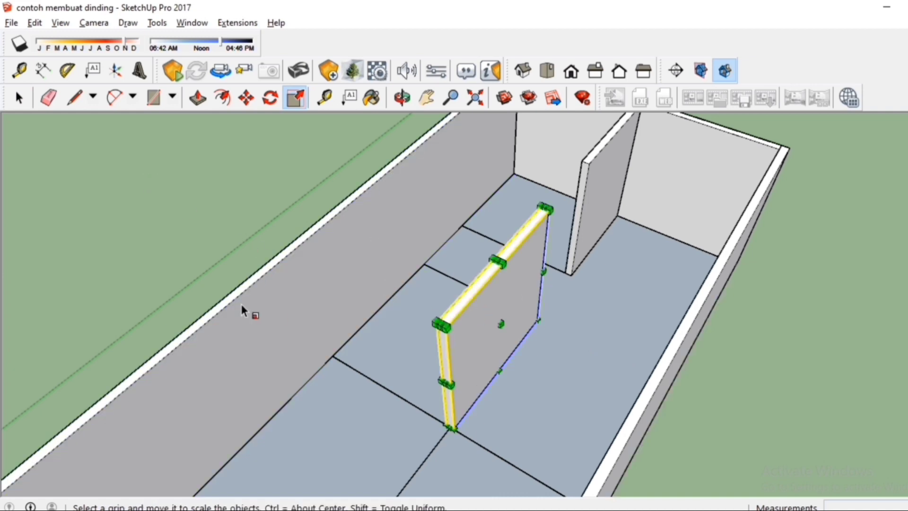
click(600, 303)
Rotate a copy of the rear centre wall 90° about its front base corner onto the small room's back line.
scroll(436, 331, up, 1)
middle_drag(436, 332, 551, 382)
scroll(551, 383, down, 2)
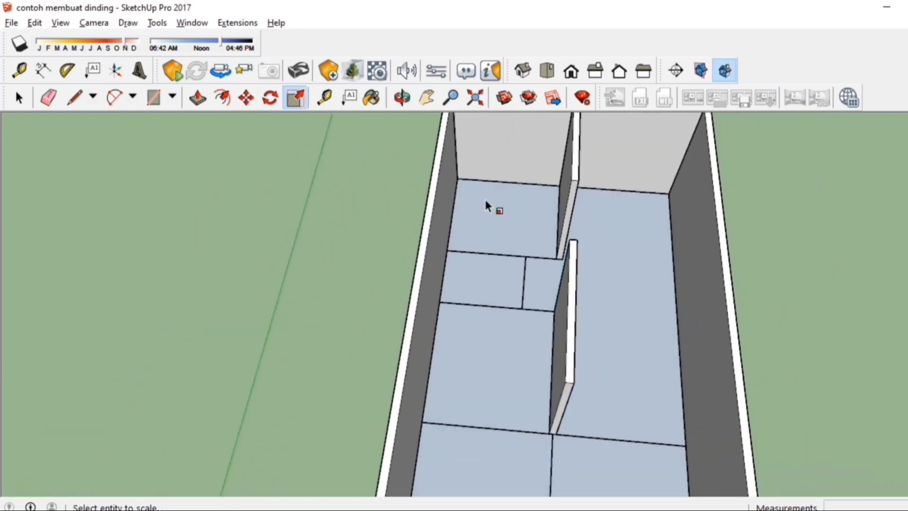
scroll(485, 202, up, 2)
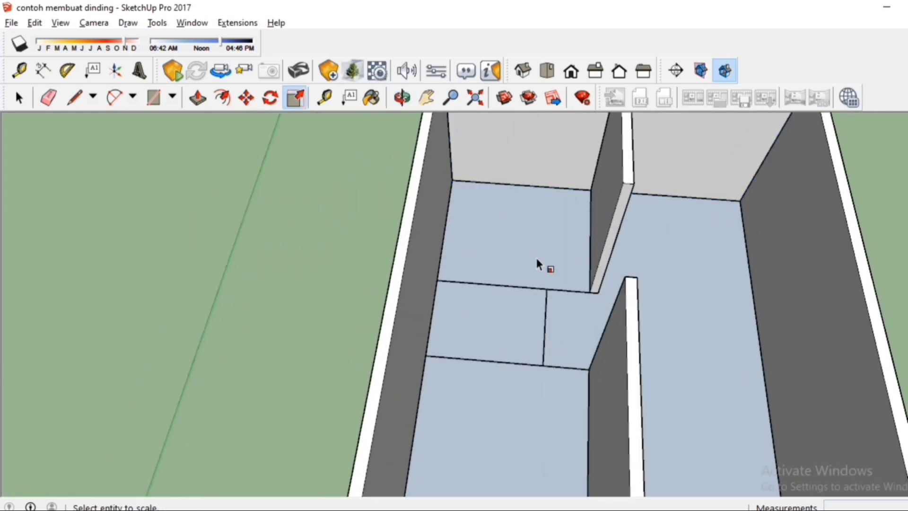
click(277, 102)
key(space)
click(591, 251)
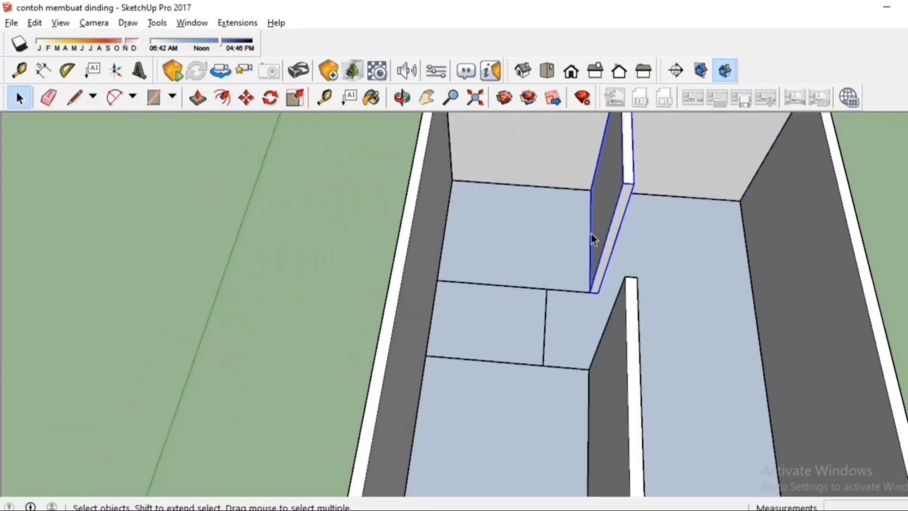
click(271, 98)
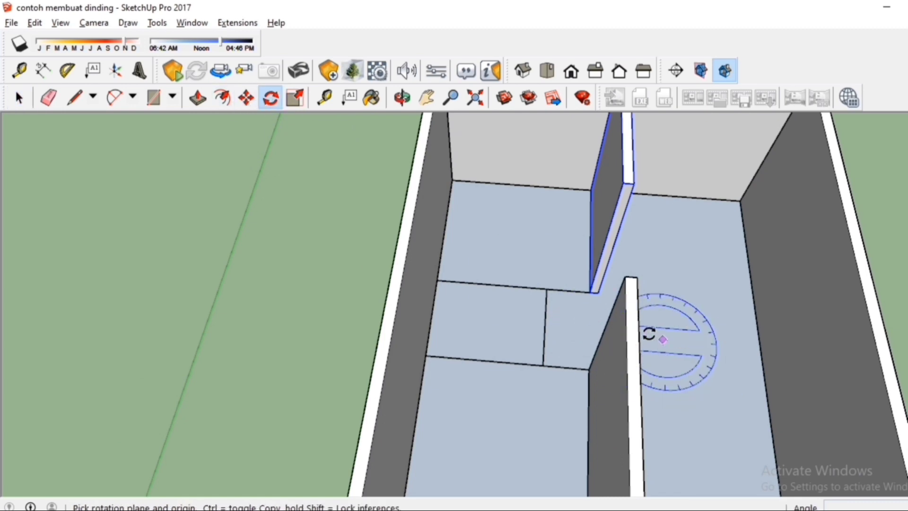
click(589, 292)
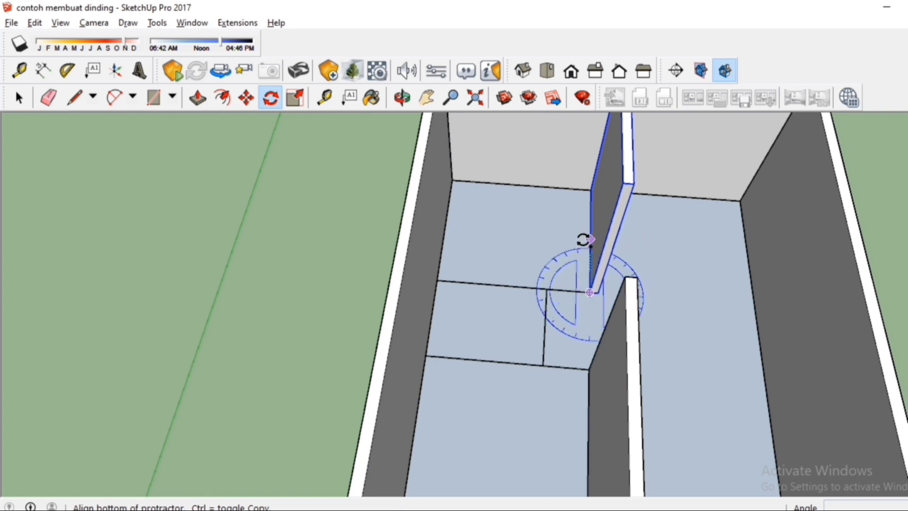
click(586, 231)
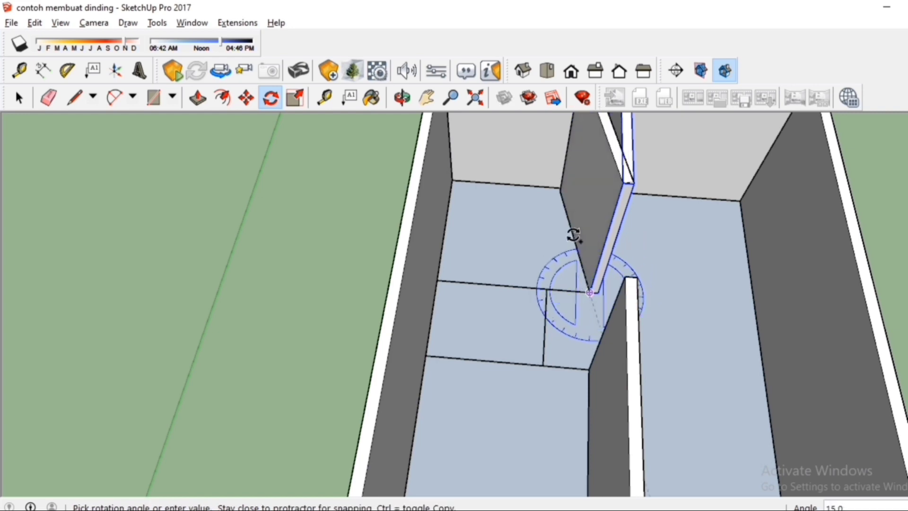
click(481, 264)
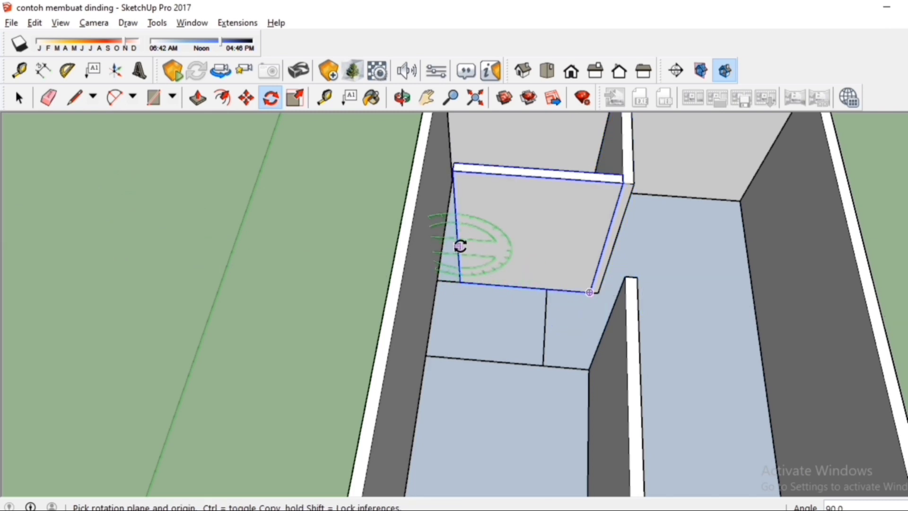
Scale the rotated wall along the green axis so its free end reaches the outer side wall.
scroll(446, 229, up, 5)
key(s)
drag(467, 238, 418, 226)
scroll(499, 296, down, 5)
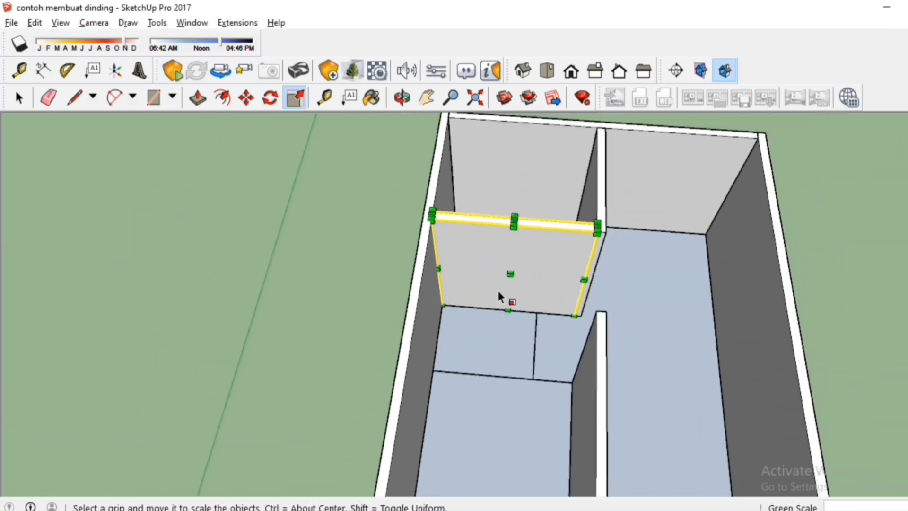
Copy the new cross wall 1.50 m forward onto the small room's front line.
scroll(614, 351, up, 2)
key(m)
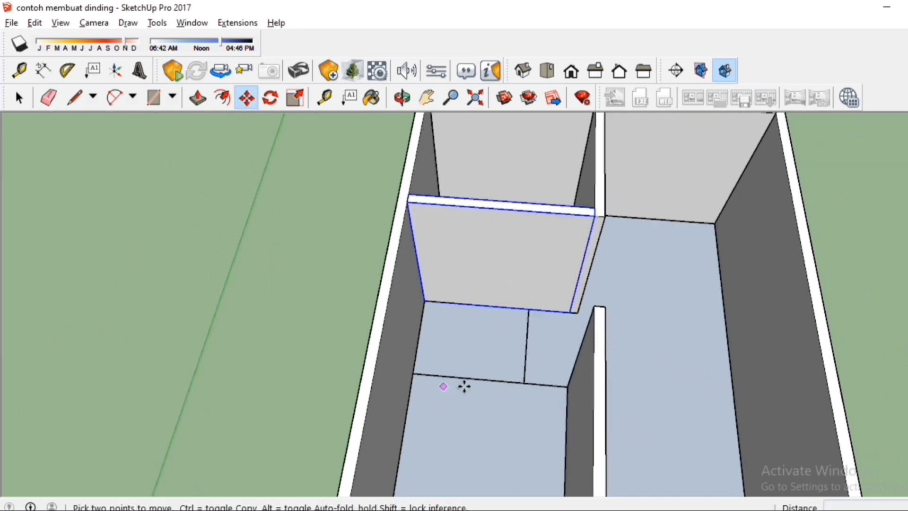
key(ctrl)
click(604, 217)
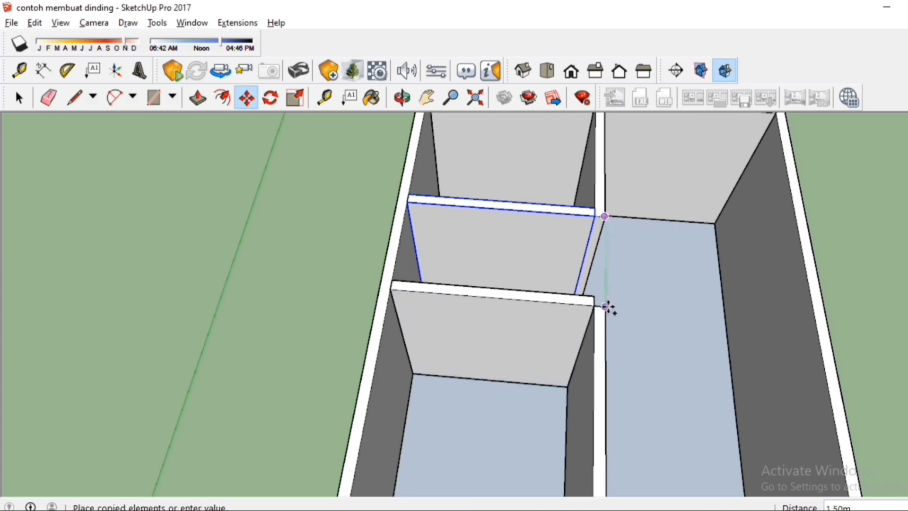
click(605, 308)
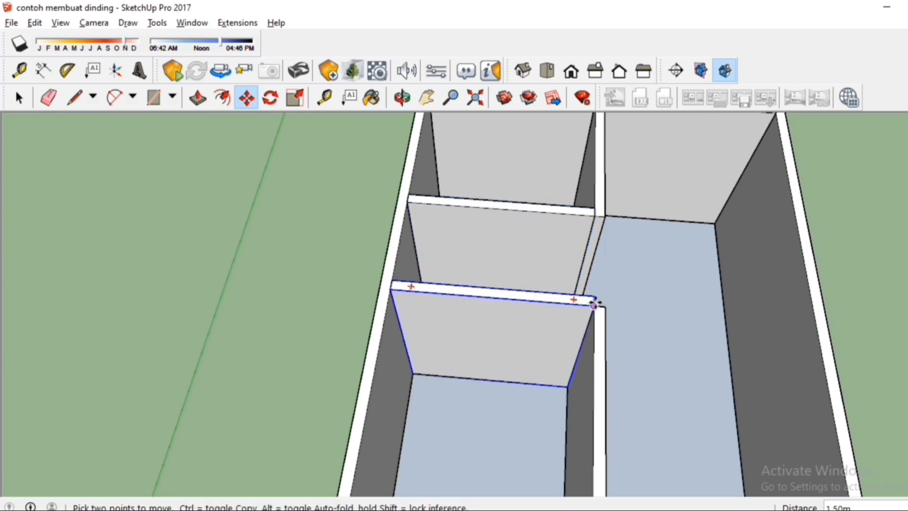
click(593, 296)
Copy the front centre wall to the small room's short side line, between the two cross walls.
scroll(533, 348, down, 3)
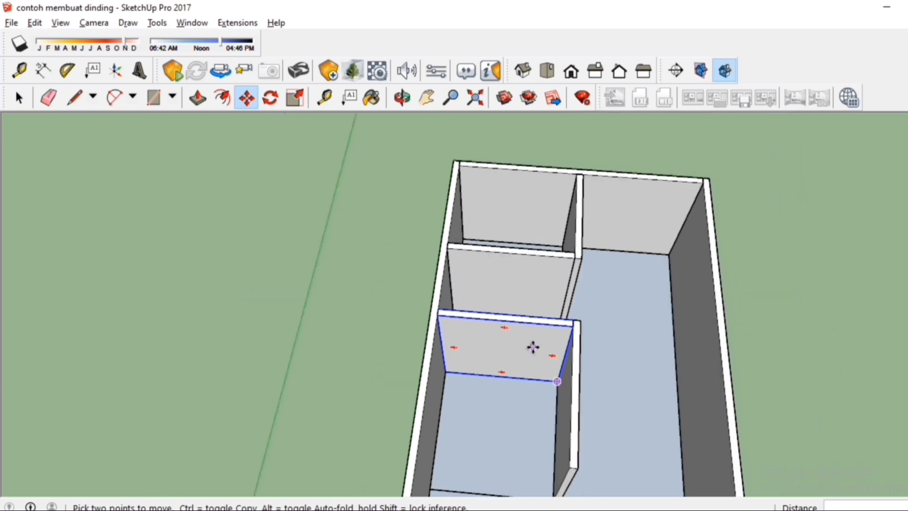
mouse_move(532, 348)
middle_down()
mouse_move(286, 375)
mouse_move(519, 360)
middle_up()
key(space)
scroll(470, 392, up, 3)
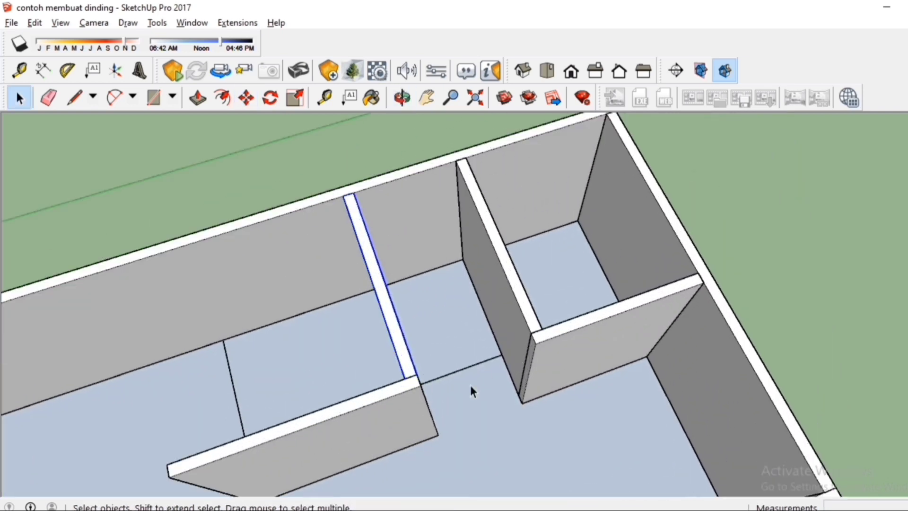
click(401, 423)
scroll(405, 307, down, 3)
key(m)
middle_drag(385, 427, 336, 417)
scroll(330, 419, up, 3)
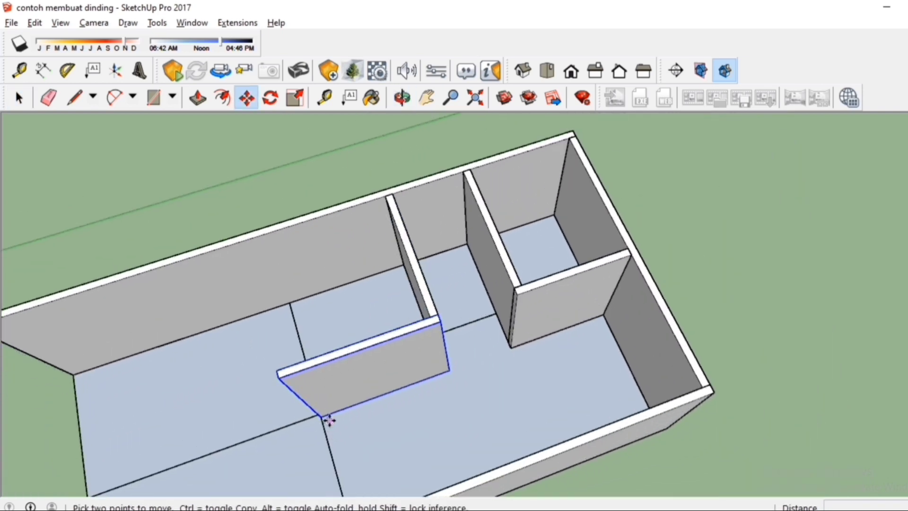
click(319, 412)
key(ctrl)
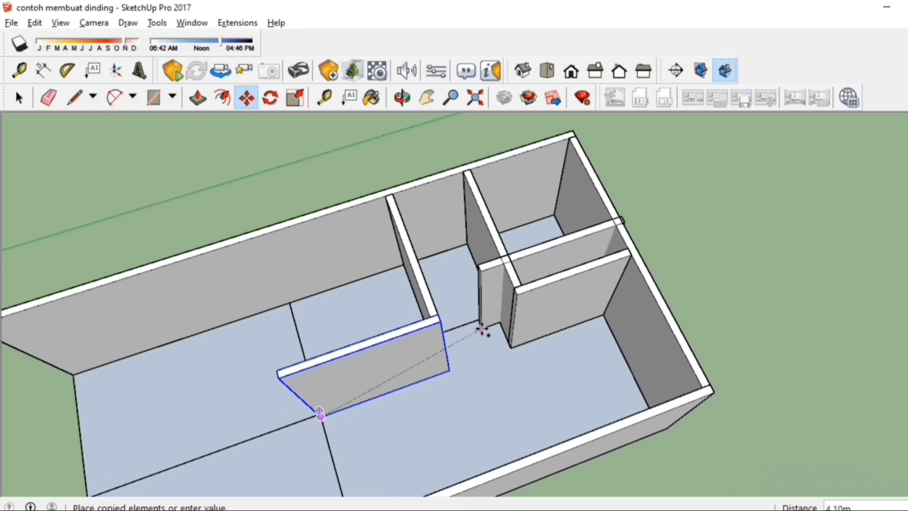
scroll(319, 411, up, 1)
middle_drag(320, 419, 435, 298)
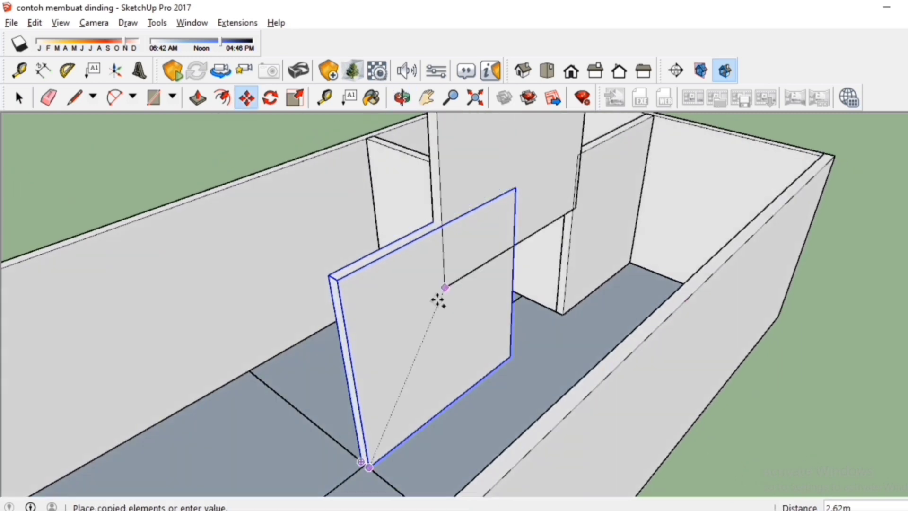
middle_drag(573, 213, 517, 319)
scroll(516, 319, up, 5)
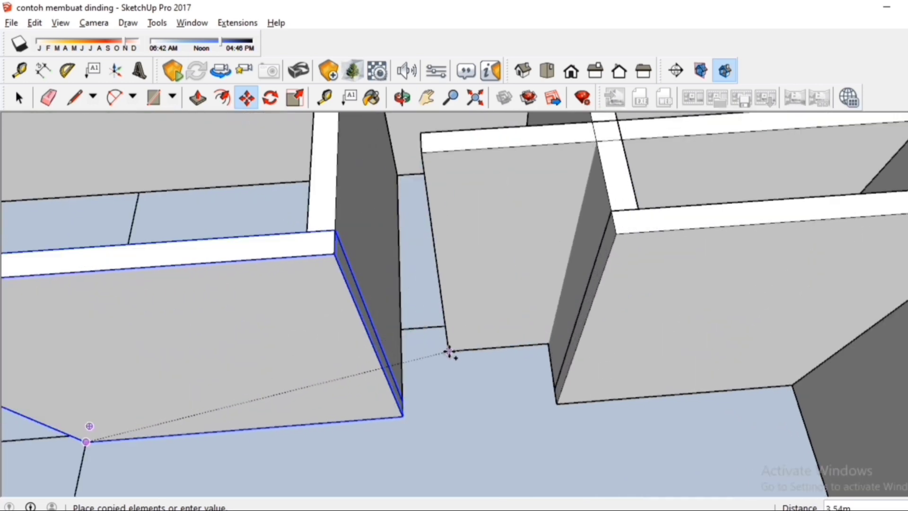
click(487, 357)
Move the small room's copied side wall about 0.86 m along its length until its front end meets the front cross wall.
middle_drag(441, 333, 525, 350)
scroll(497, 339, up, 6)
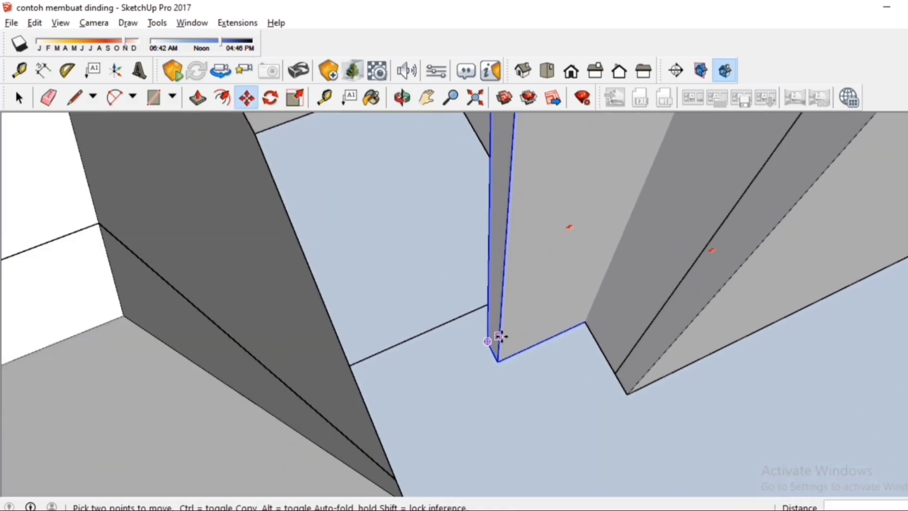
scroll(473, 331, down, 8)
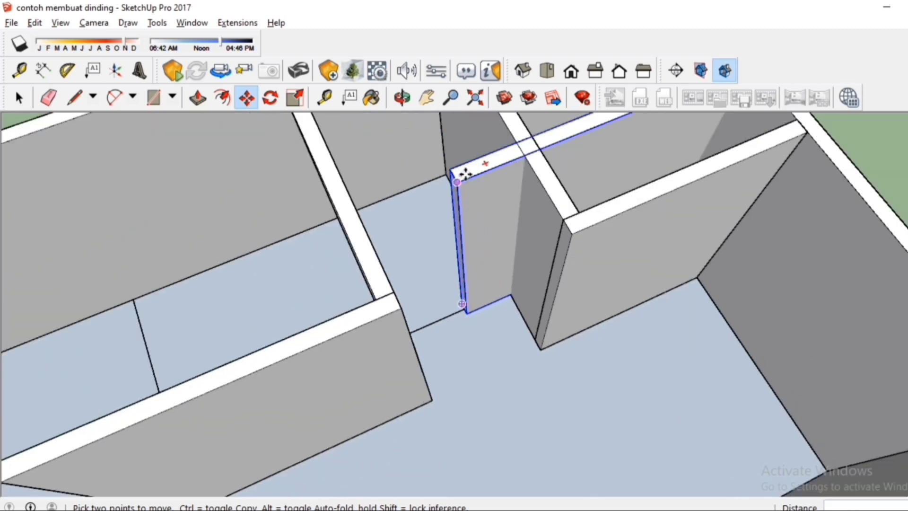
click(464, 174)
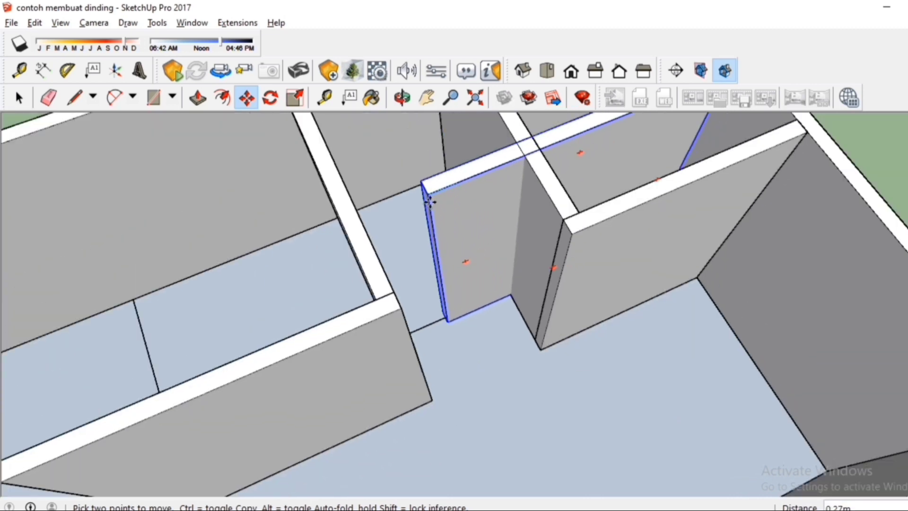
click(363, 218)
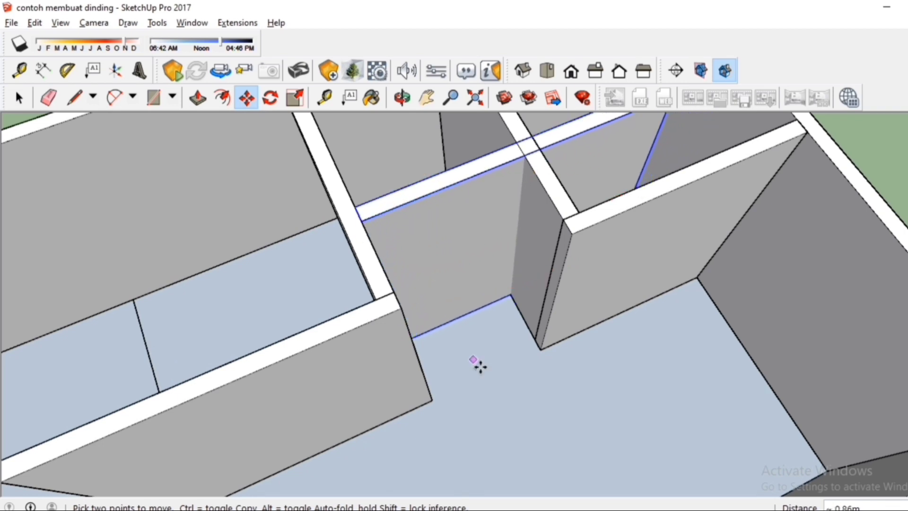
Scale the small room's side wall along the green axis so its overhanging rear end stops at the rear cross wall.
scroll(520, 316, down, 5)
scroll(567, 275, up, 3)
key(s)
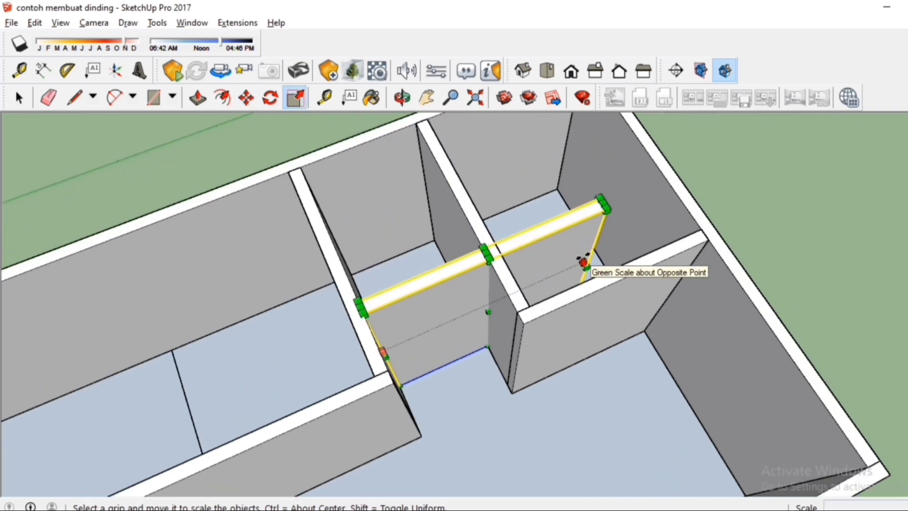
drag(582, 262, 519, 312)
scroll(515, 284, down, 3)
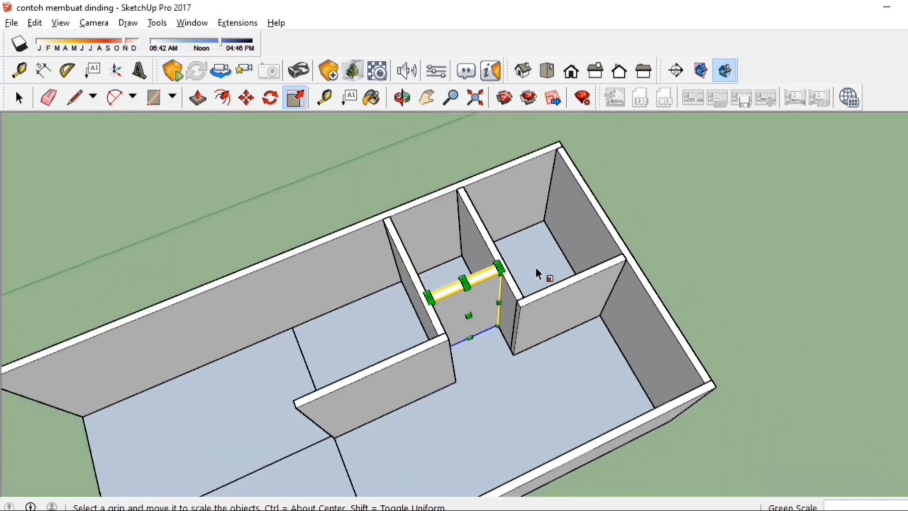
Copy the small room's front cross wall 2.85 m forward onto the full cross line across the floor.
key(space)
click(579, 236)
middle_drag(497, 298, 601, 305)
scroll(495, 320, down, 3)
scroll(493, 320, up, 3)
click(489, 322)
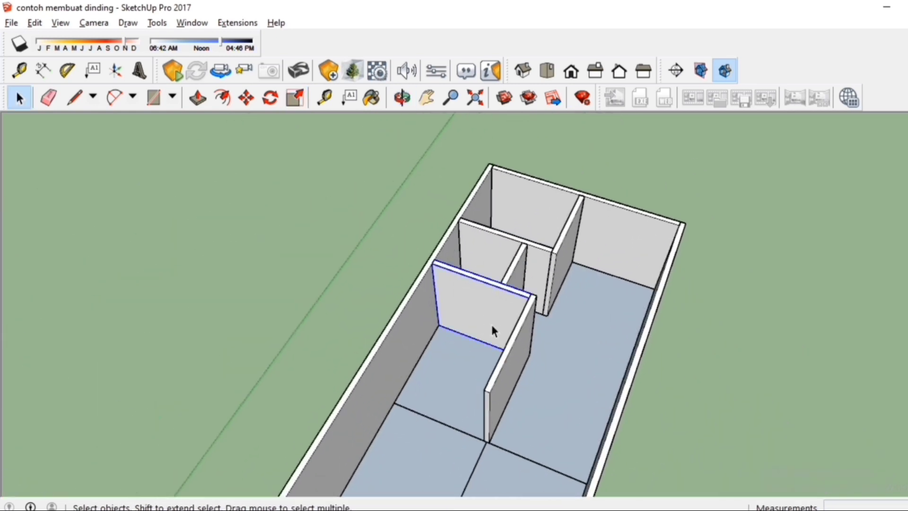
scroll(489, 322, down, 1)
key(m)
scroll(461, 328, up, 2)
click(440, 323)
scroll(425, 373, down, 1)
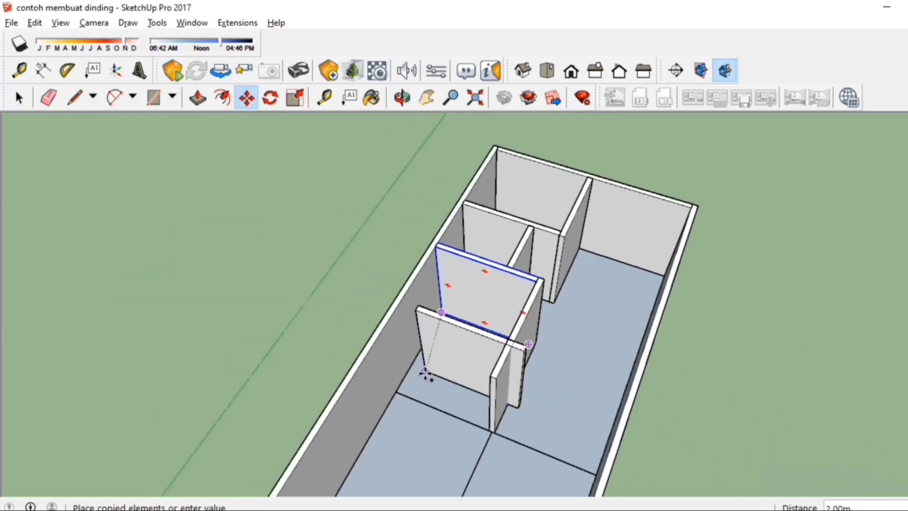
scroll(396, 389, up, 1)
click(391, 395)
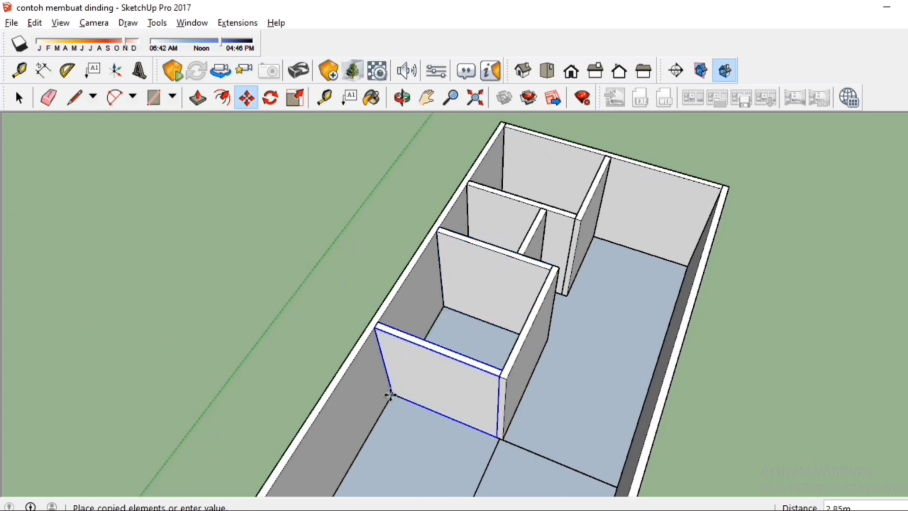
Scale the copied cross wall along the green axis so it spans the floor to the opposite outer side wall.
scroll(488, 407, up, 1)
scroll(503, 411, up, 2)
key(s)
click(502, 406)
scroll(512, 406, down, 2)
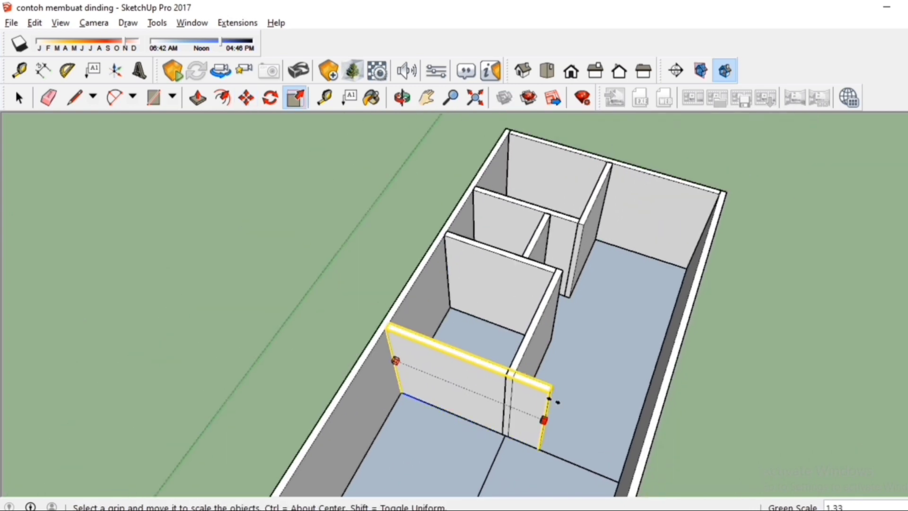
click(668, 359)
key(space)
Push/Pull the front centre wall's overlapping end face 0.15 m back so the wall stops behind the full-width cross wall.
scroll(606, 359, down, 2)
scroll(442, 380, up, 3)
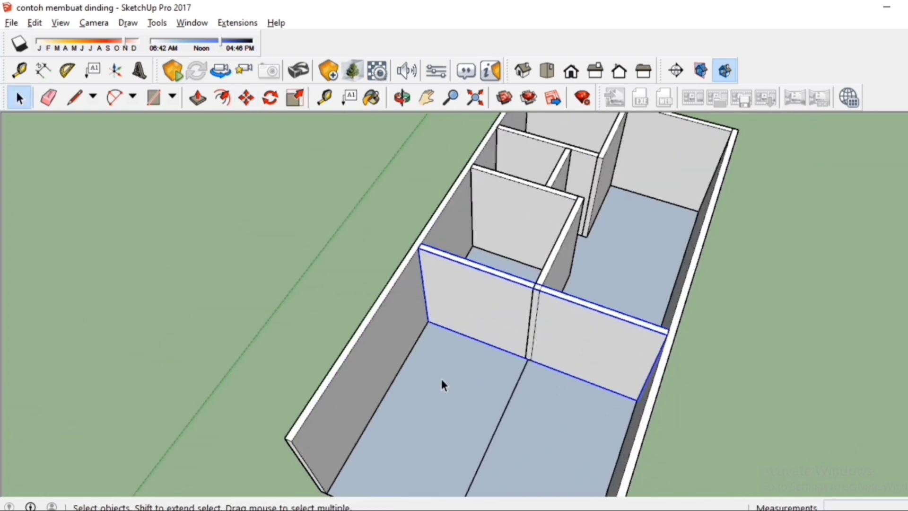
scroll(535, 312, up, 2)
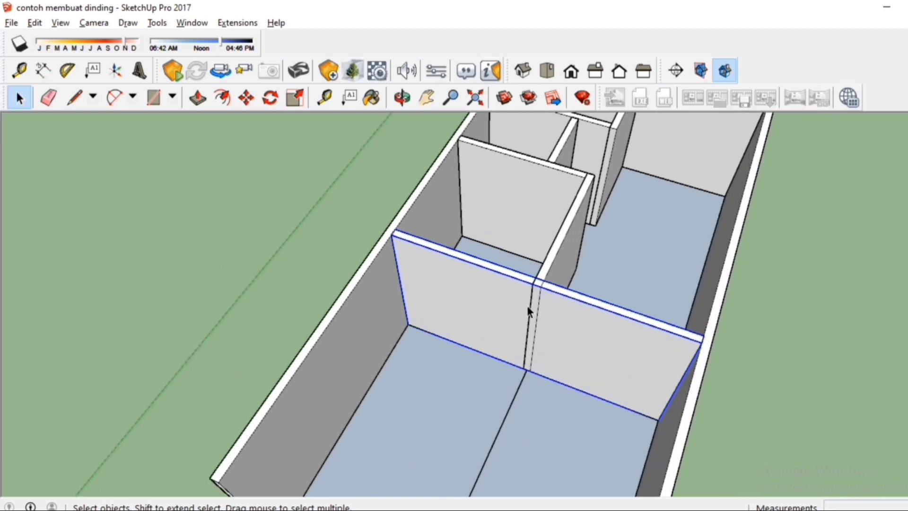
scroll(525, 326, up, 3)
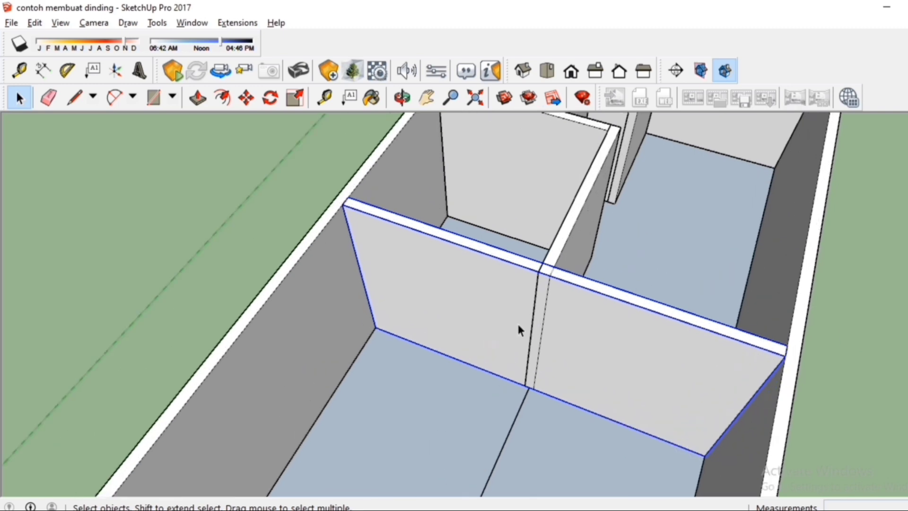
click(562, 251)
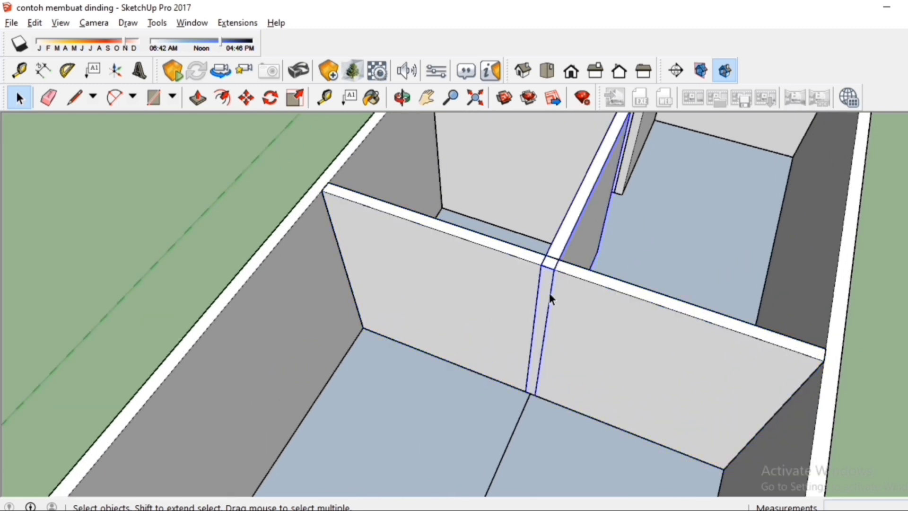
double_click(573, 249)
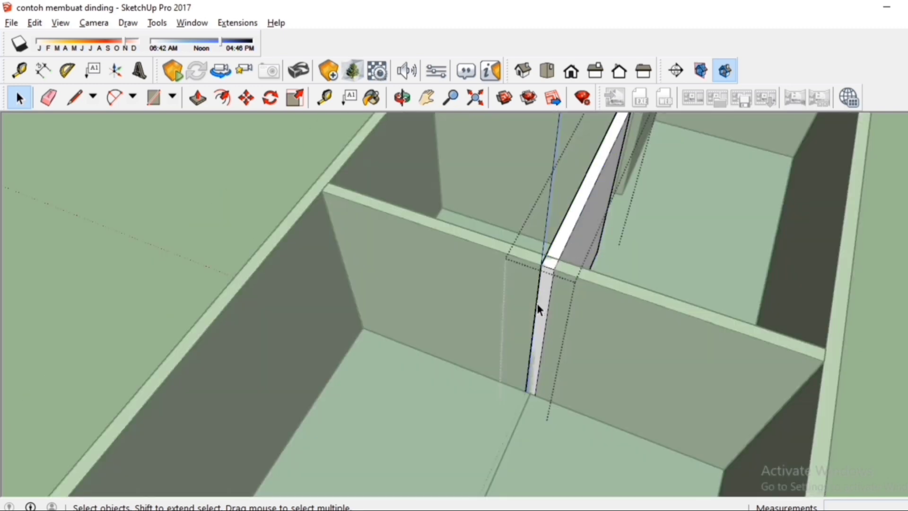
key(p)
drag(534, 326, 620, 294)
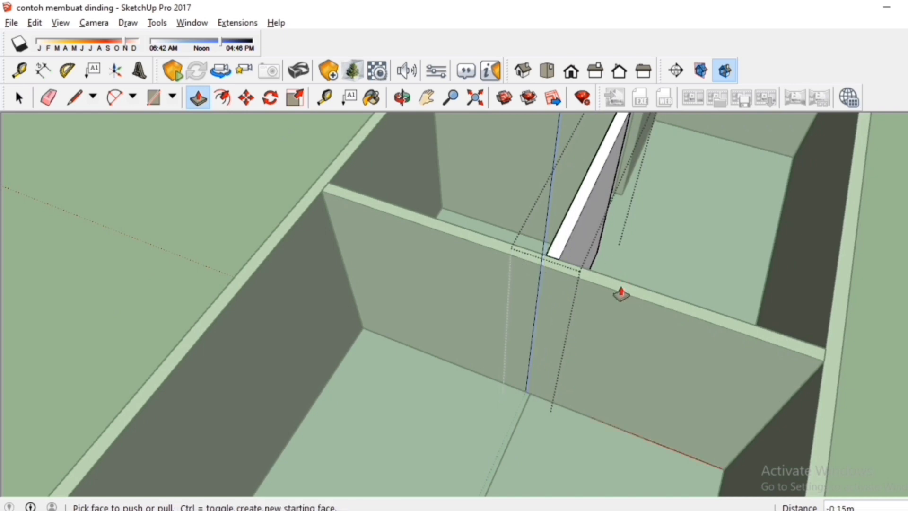
key(space)
key(Escape)
scroll(524, 314, down, 6)
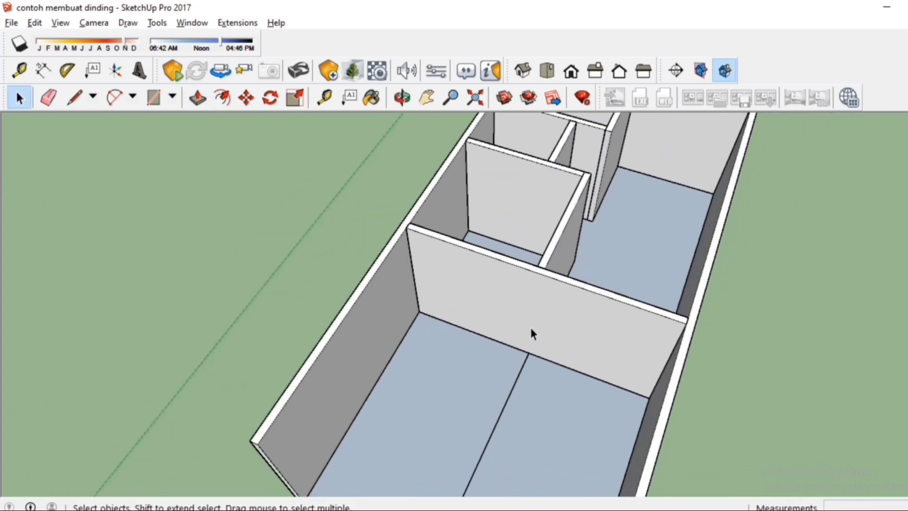
scroll(539, 334, up, 2)
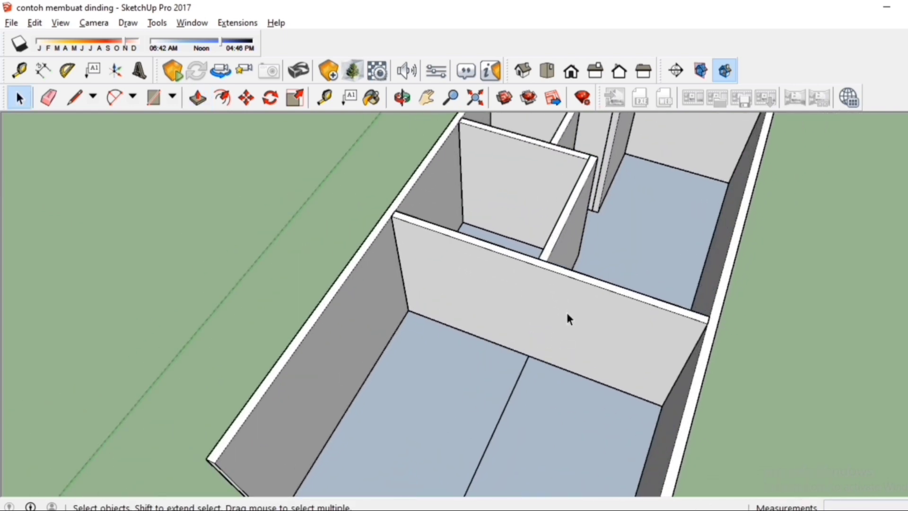
Examine the fitted partition walls across the floor from several angles.
scroll(567, 317, down, 2)
middle_drag(565, 313, 630, 324)
scroll(630, 324, down, 3)
scroll(693, 208, down, 2)
scroll(723, 171, up, 2)
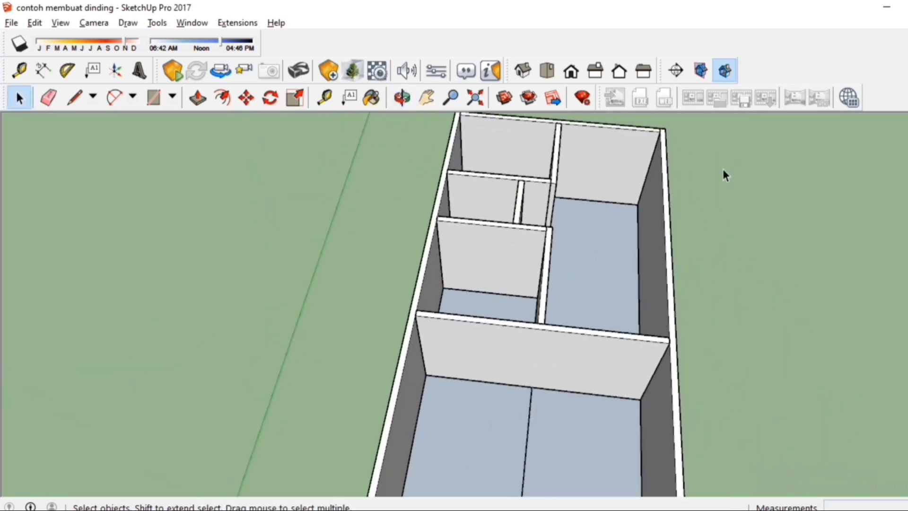
middle_drag(558, 314, 476, 317)
scroll(624, 211, up, 2)
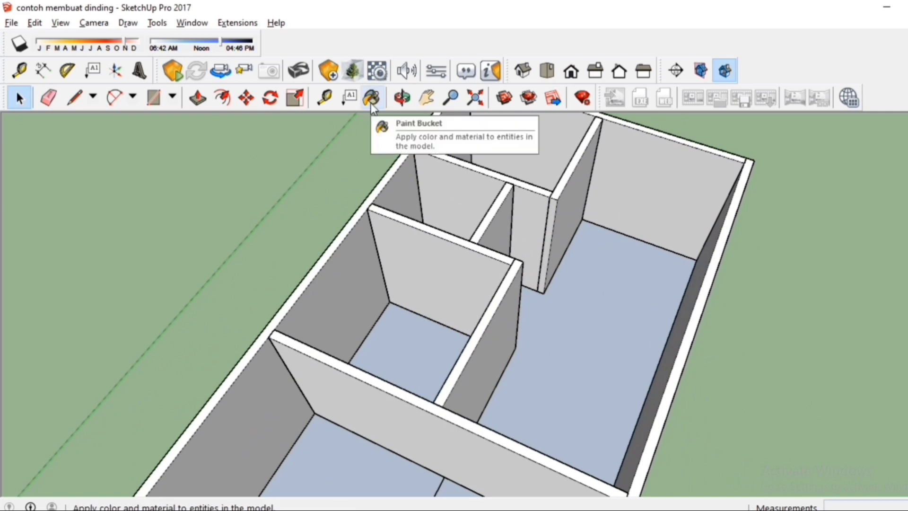
Start Paint Bucket and list the Asphalt and Concrete material collection.
key(b)
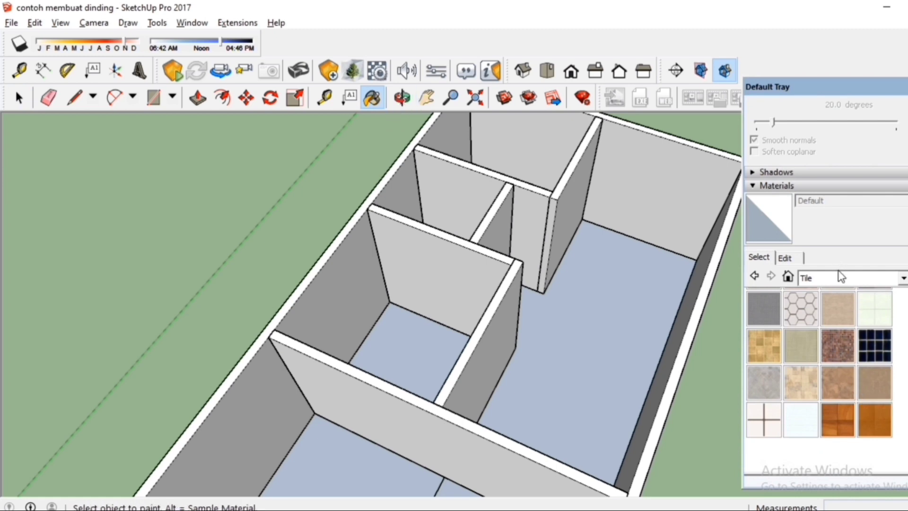
click(860, 279)
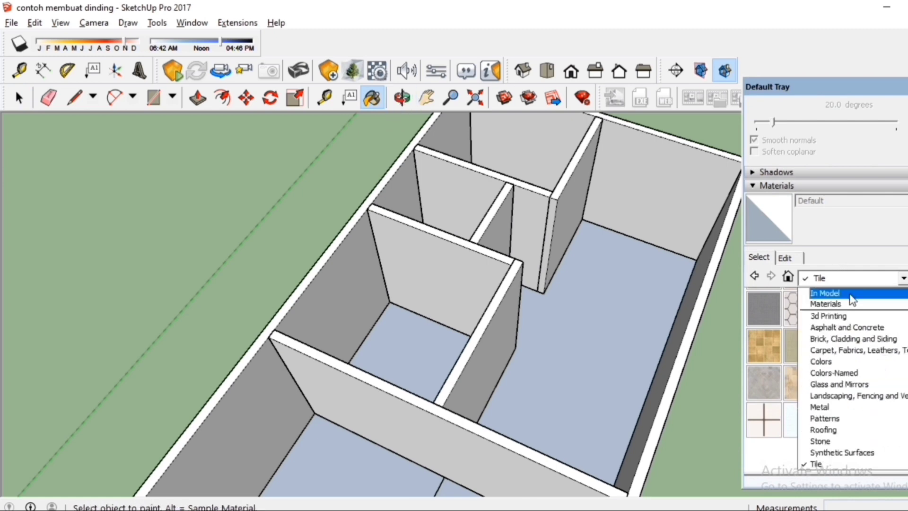
click(856, 327)
Try to paint the front floor area with the Asphalt New material, then undo the paint.
click(763, 307)
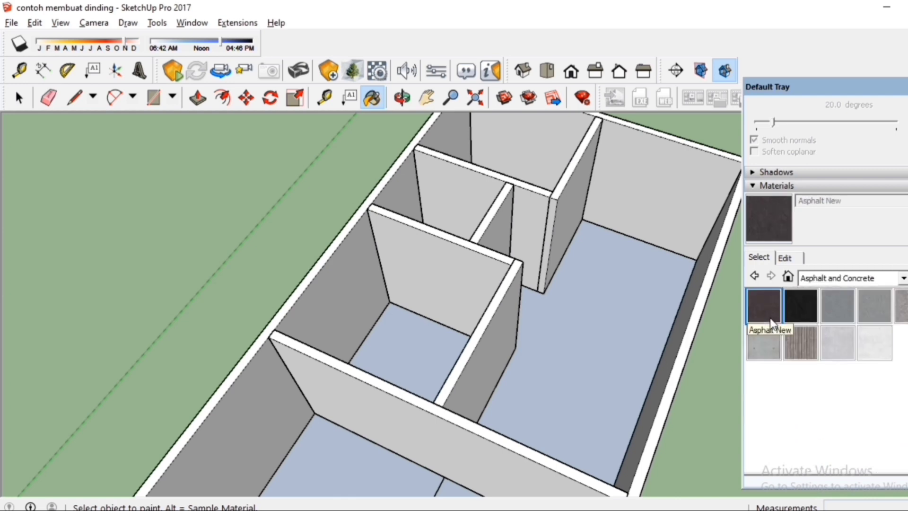
scroll(467, 259, down, 3)
click(399, 425)
scroll(455, 249, down, 1)
key(ctrl+z)
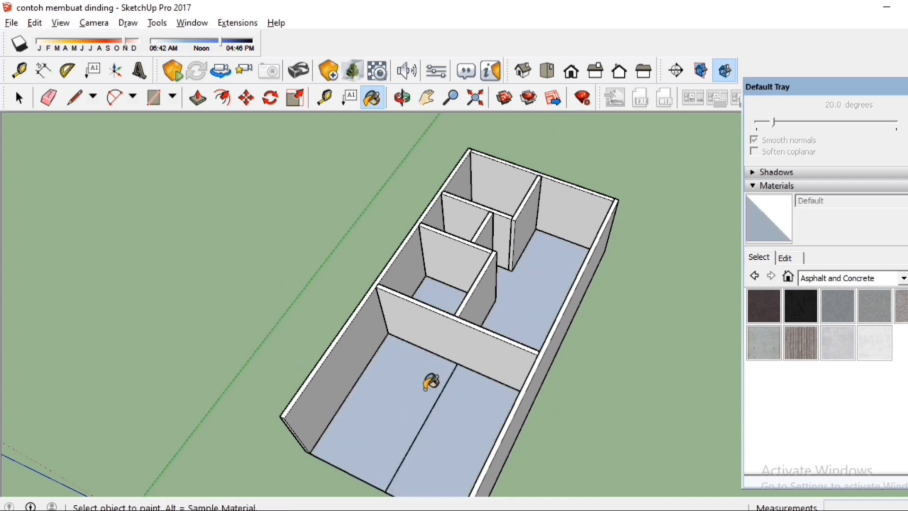
scroll(428, 383, up, 2)
key(space)
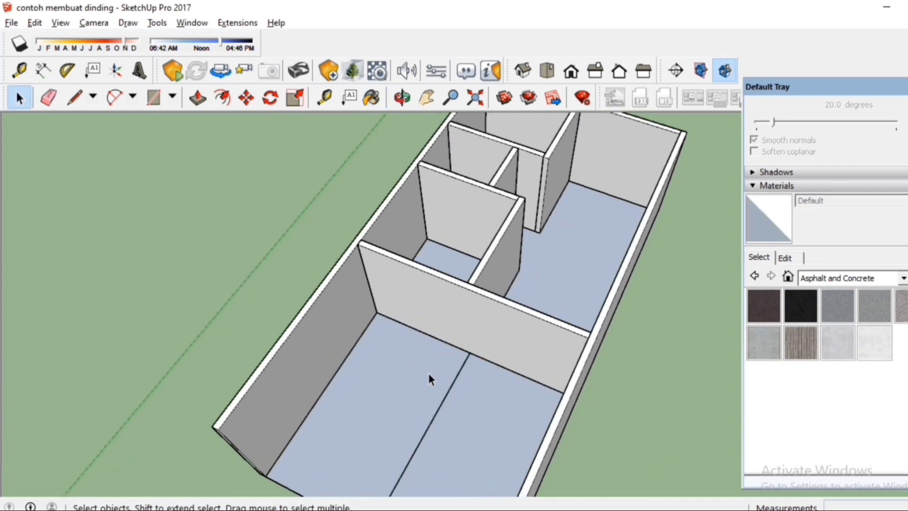
Explode the floor group so its faces can be edited and painted separately.
middle_drag(428, 373, 560, 321)
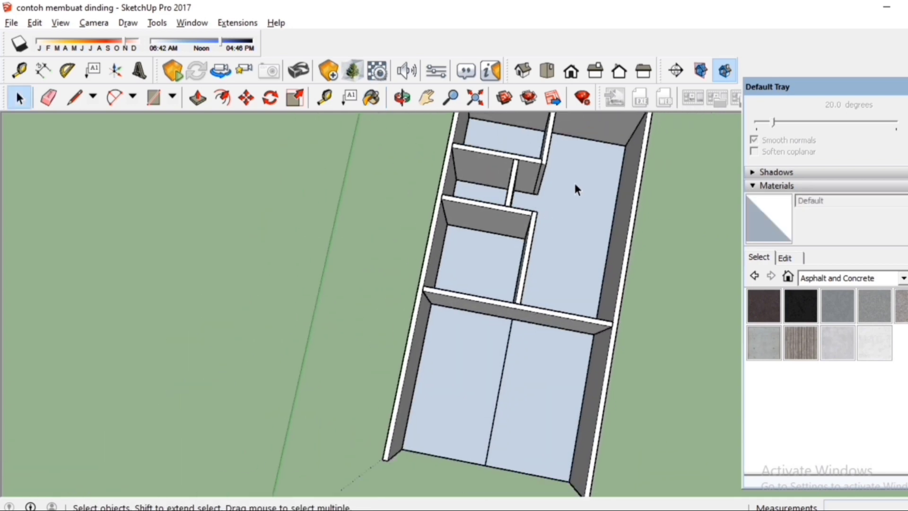
scroll(574, 181, down, 2)
middle_drag(543, 288, 526, 246)
scroll(558, 310, up, 2)
mouse_move(557, 310)
middle_down()
mouse_move(557, 284)
mouse_move(549, 321)
middle_up()
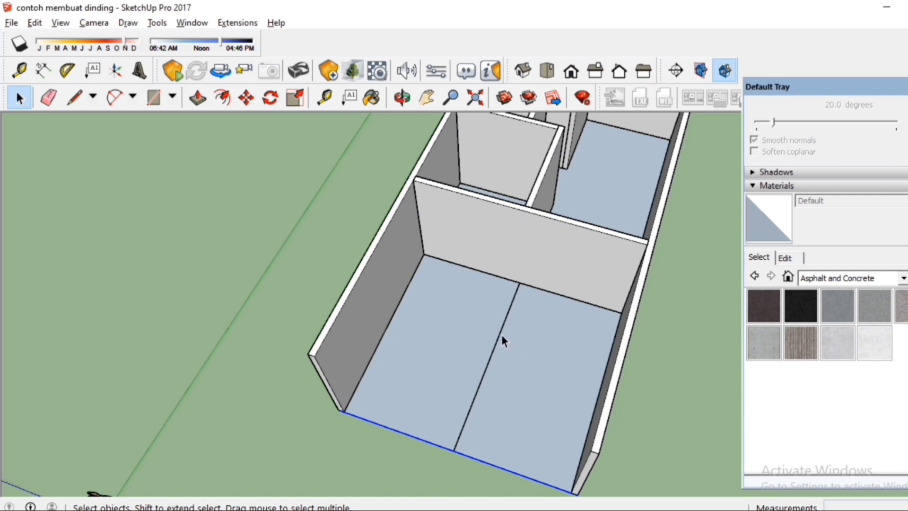
key(e)
key(space)
right_click(524, 338)
click(582, 100)
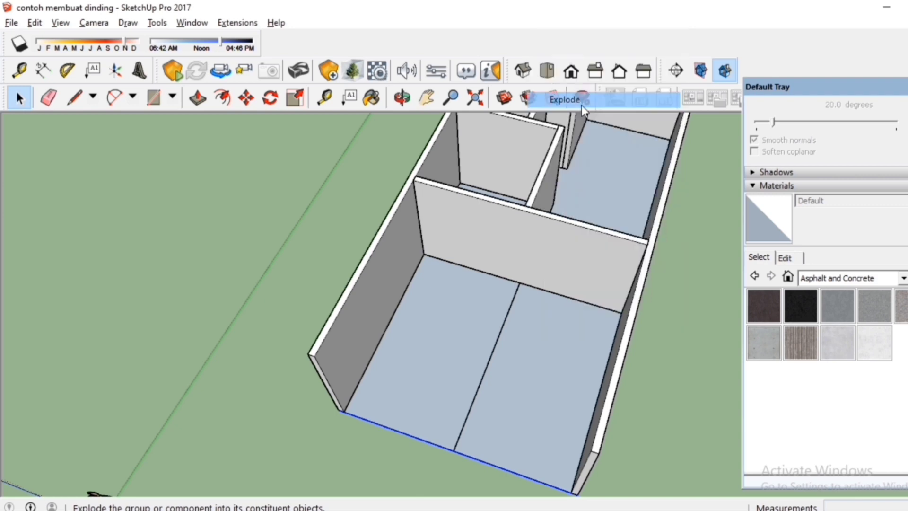
Trace lines along the base of the full-width cross wall and 5 m along the outer side wall to separate the front floor faces.
scroll(508, 284, up, 3)
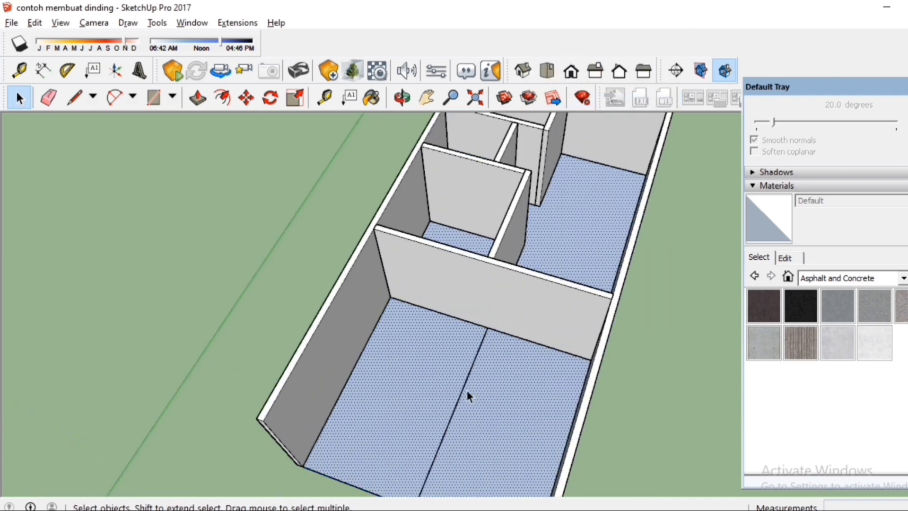
scroll(497, 389, down, 2)
scroll(453, 315, down, 1)
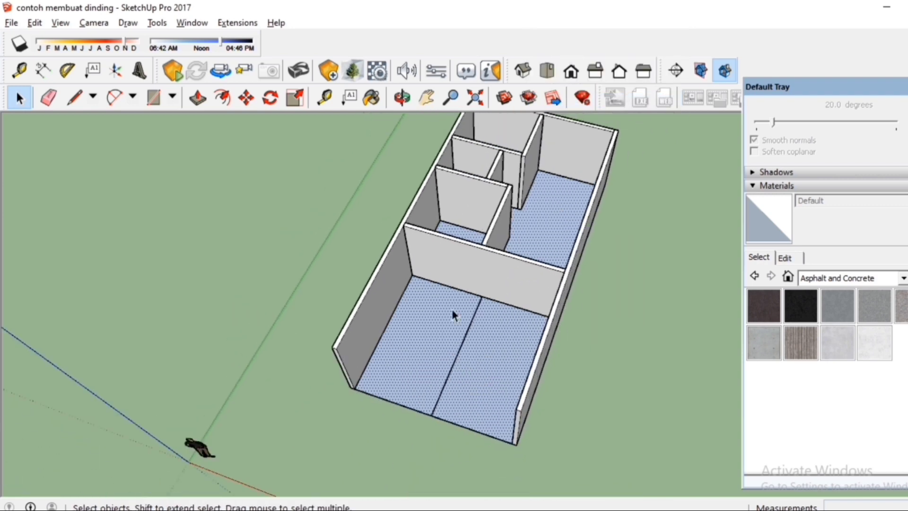
scroll(476, 340, up, 2)
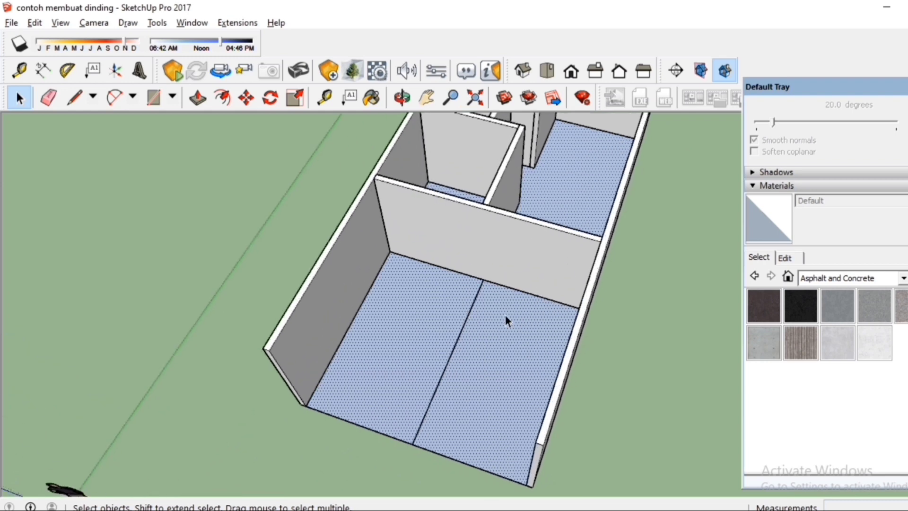
middle_drag(507, 320, 518, 345)
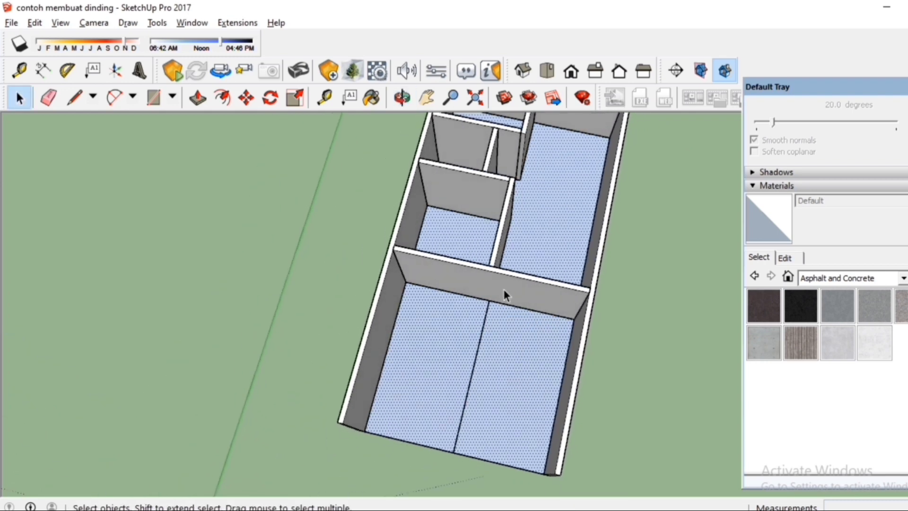
click(484, 319)
key(l)
scroll(458, 336, up, 1)
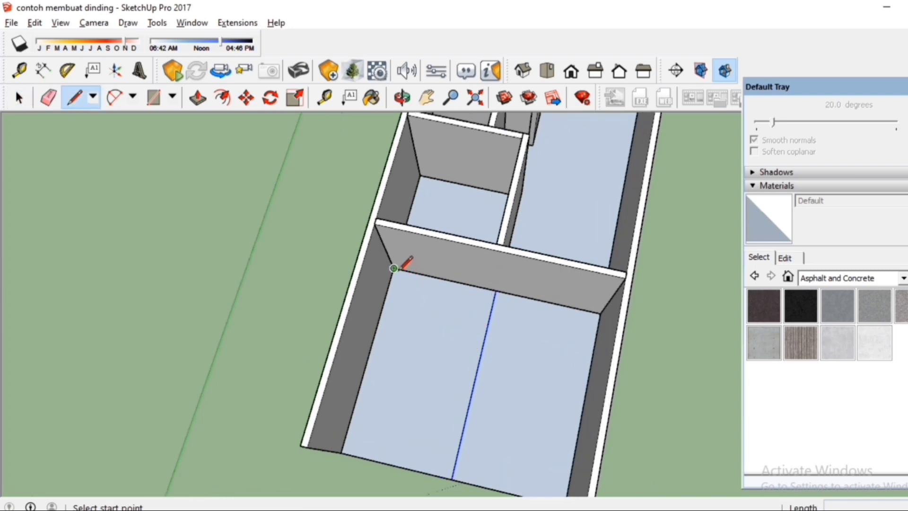
click(394, 268)
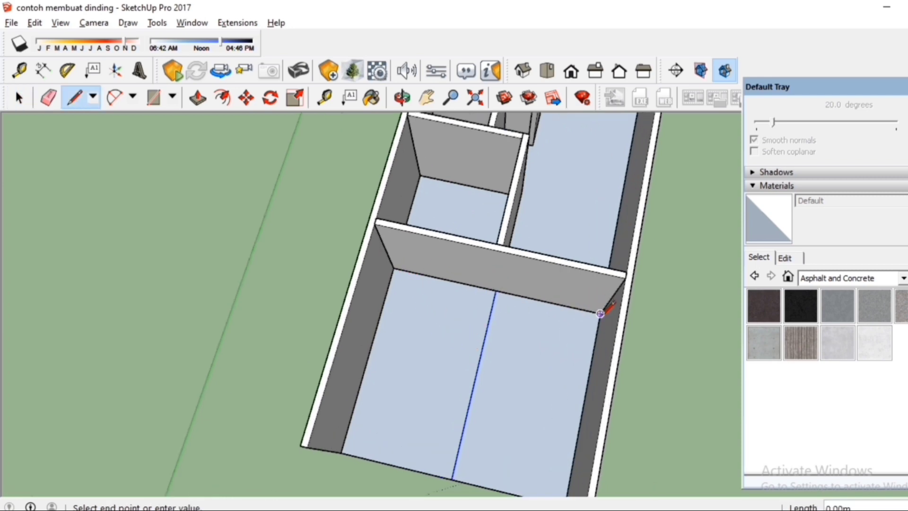
scroll(570, 428, down, 2)
scroll(565, 440, up, 1)
click(565, 436)
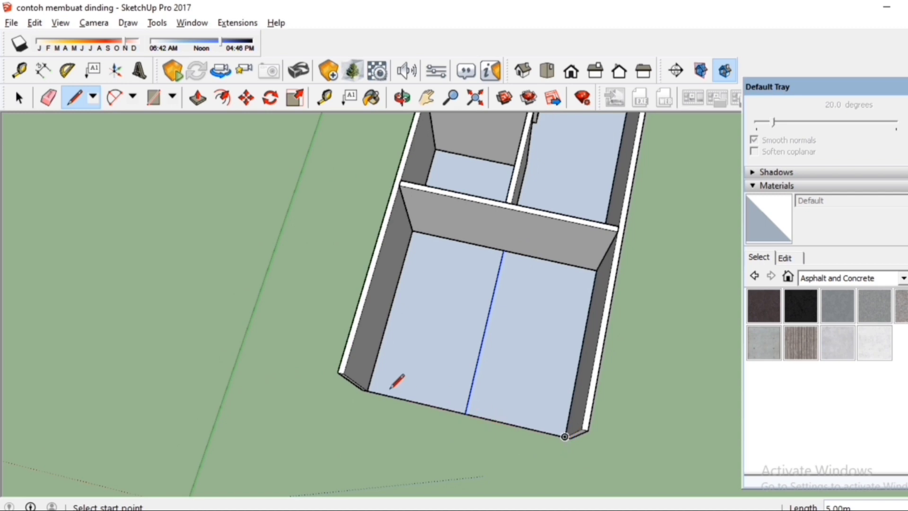
click(367, 391)
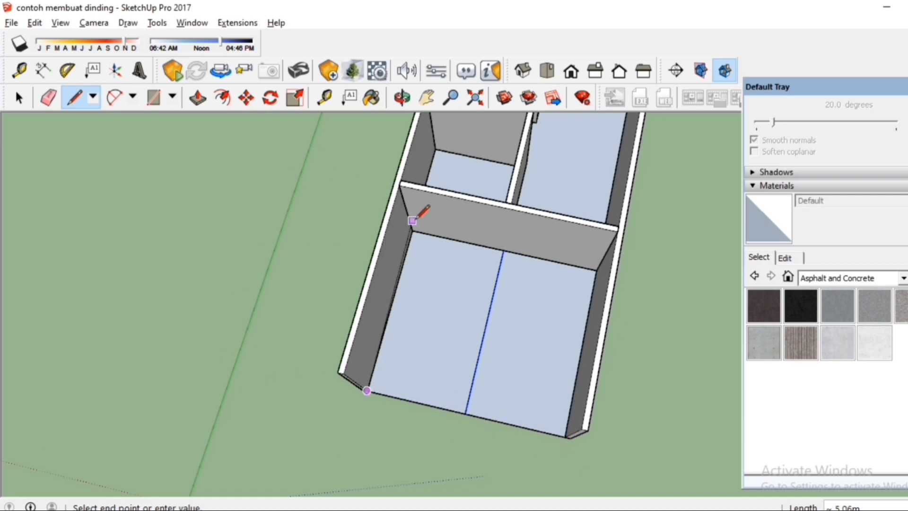
key(Escape)
key(space)
Paint the front floor half on the small room's side with the Asphalt New material.
click(462, 297)
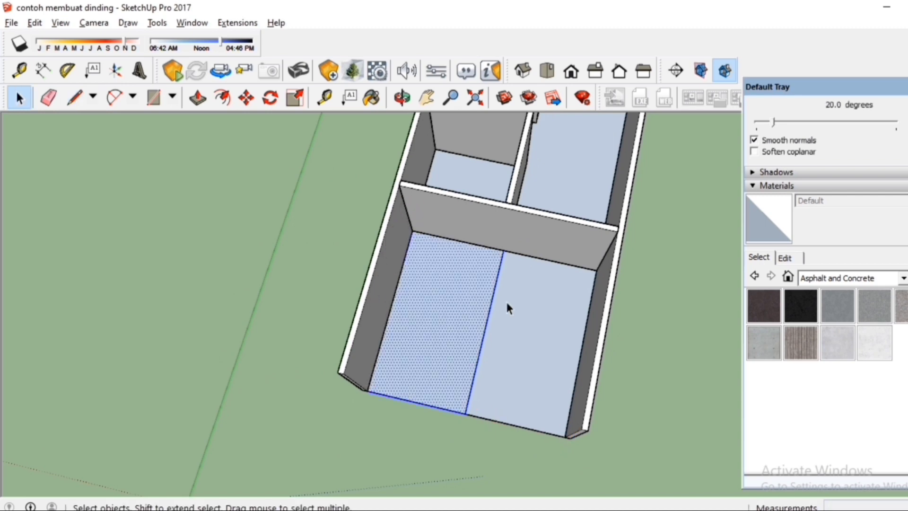
click(508, 289)
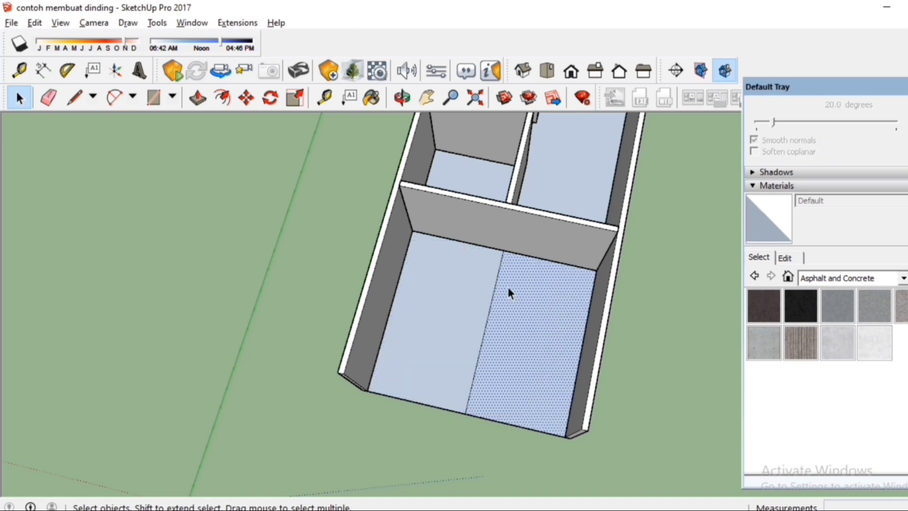
click(477, 288)
click(752, 319)
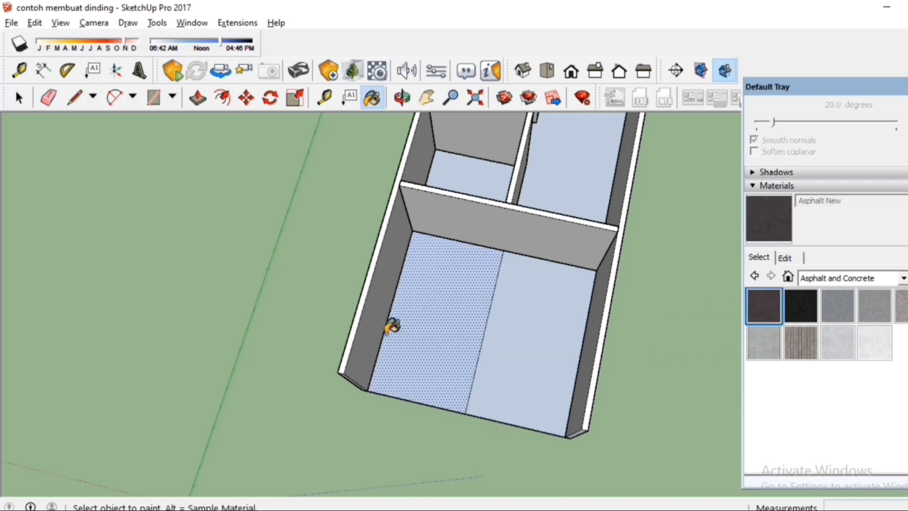
click(471, 297)
key(space)
Paint the other front floor half with Pavers with Grass Brick from the landscaping and fencing materials.
click(840, 279)
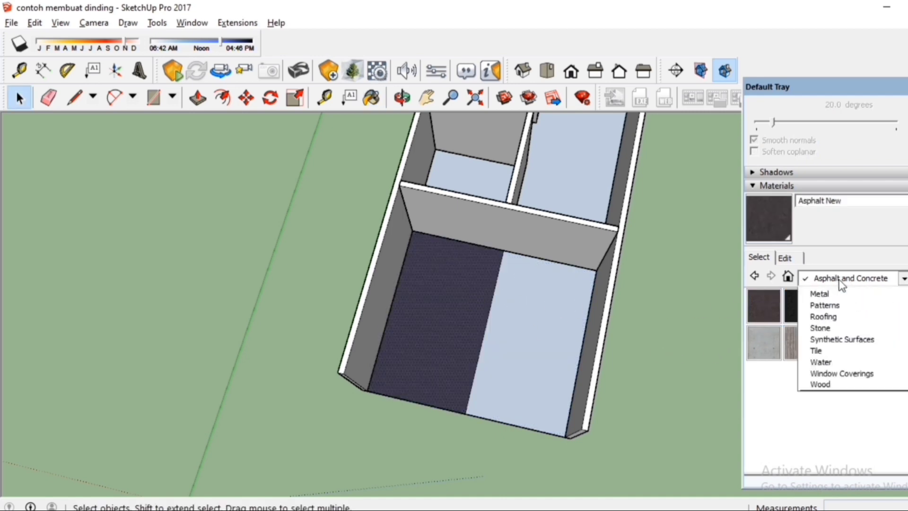
click(848, 362)
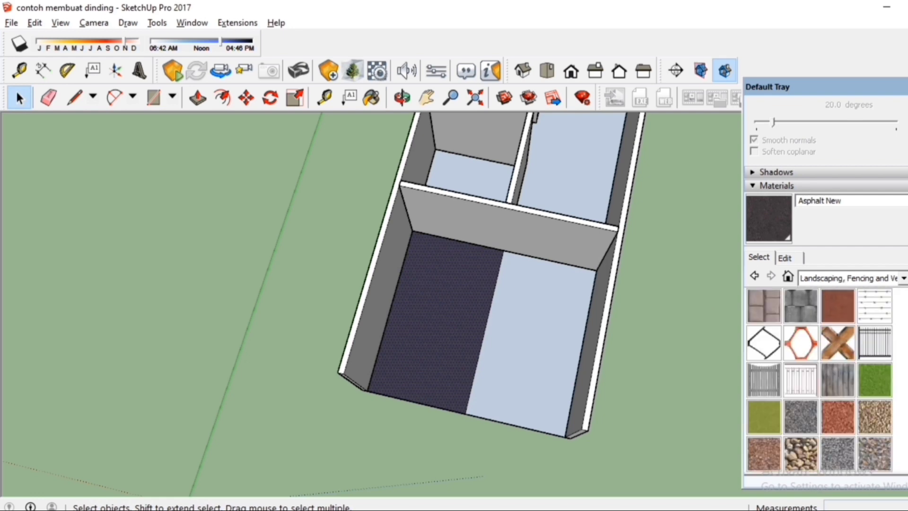
scroll(872, 399, down, 3)
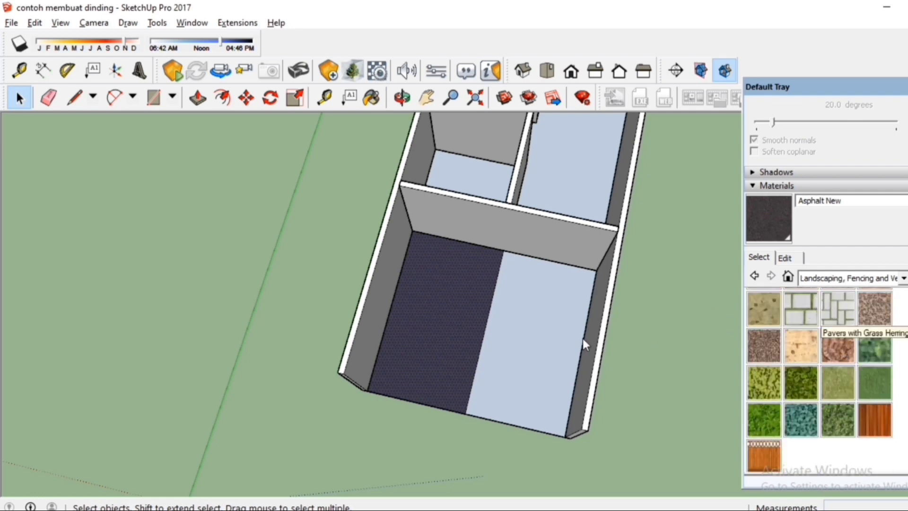
click(800, 308)
click(535, 365)
key(space)
Examine the two painted front floor halves and the walls around them.
scroll(563, 356, down, 2)
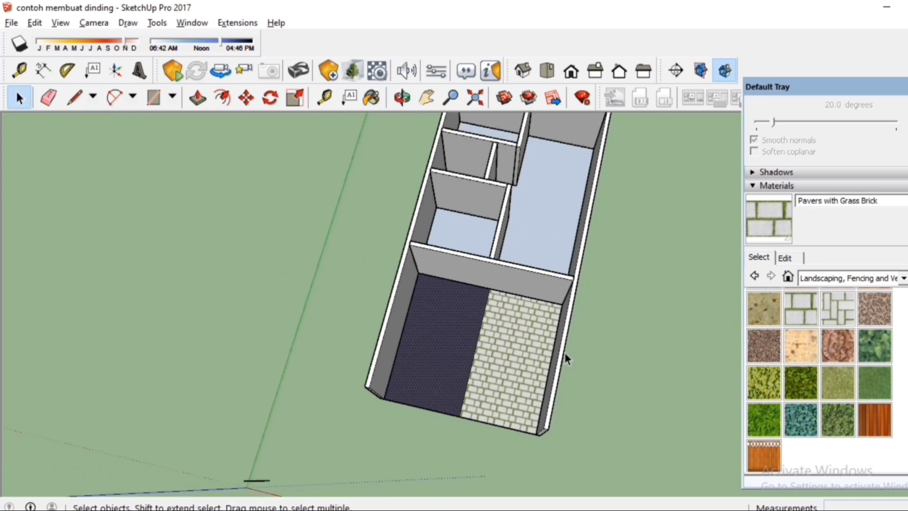
scroll(593, 342, up, 2)
mouse_move(594, 339)
middle_down()
mouse_move(555, 270)
mouse_move(563, 158)
mouse_move(571, 275)
middle_up()
scroll(558, 270, down, 2)
scroll(535, 258, up, 3)
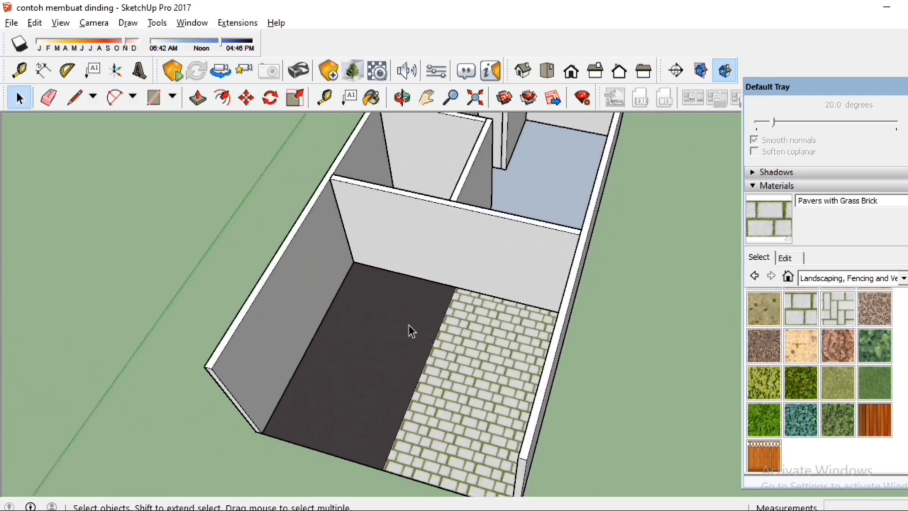
scroll(410, 325, down, 1)
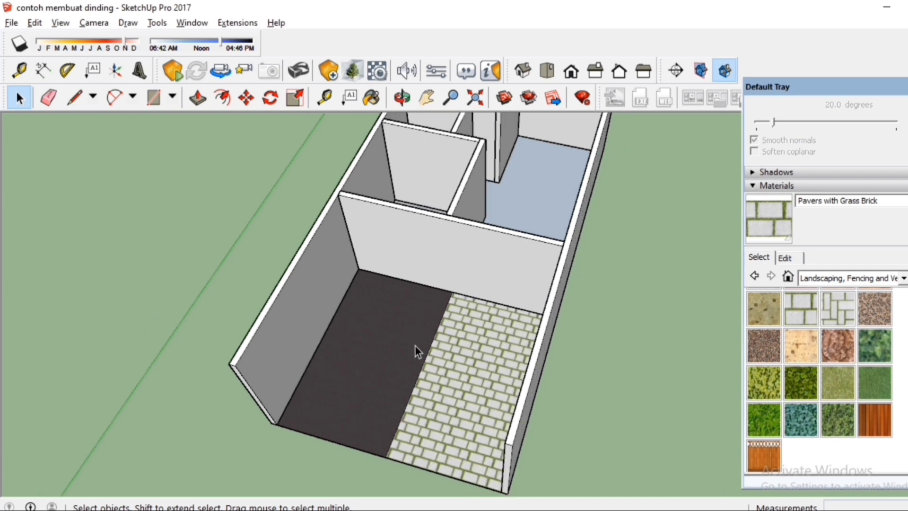
scroll(482, 269, down, 1)
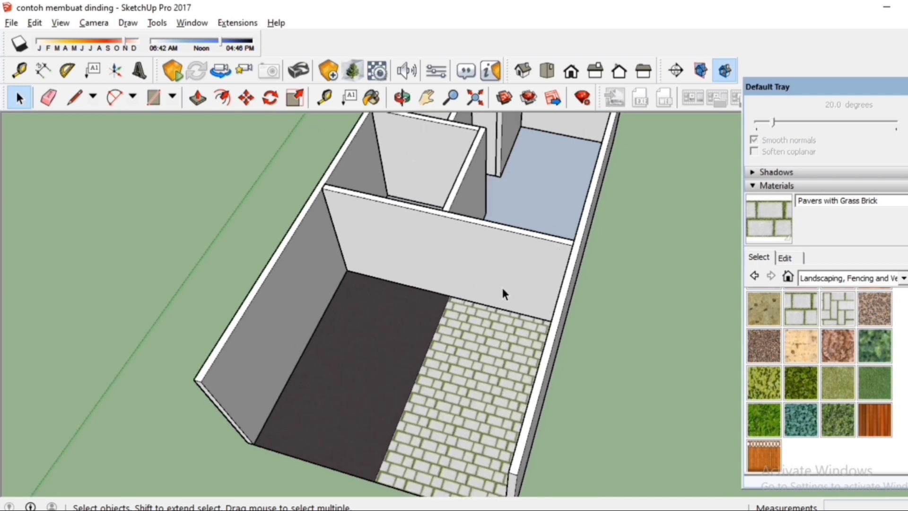
Scale the full-width cross wall shorter so it ends at the small room's side wall and leaves the passage beside it open.
scroll(504, 305, down, 2)
shift+middle_drag(557, 198, 504, 336)
scroll(538, 328, up, 3)
scroll(506, 378, up, 2)
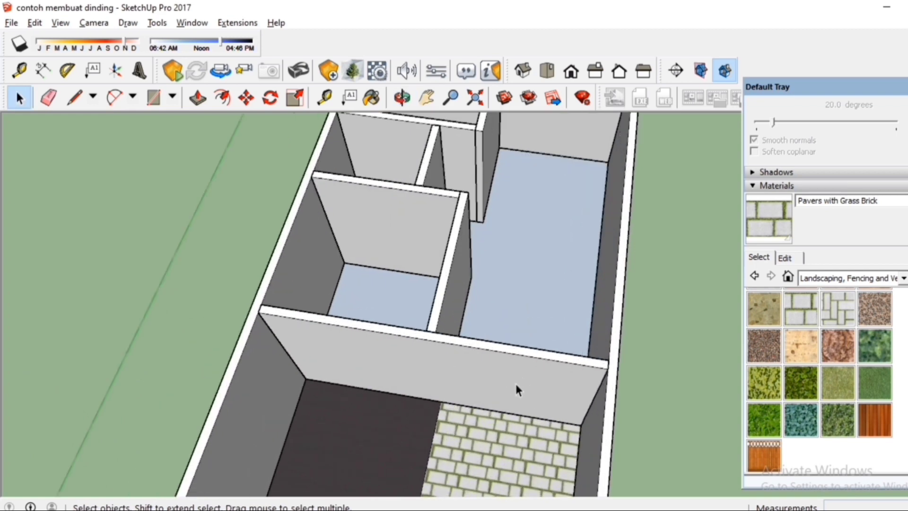
click(515, 389)
middle_drag(512, 391, 591, 416)
key(s)
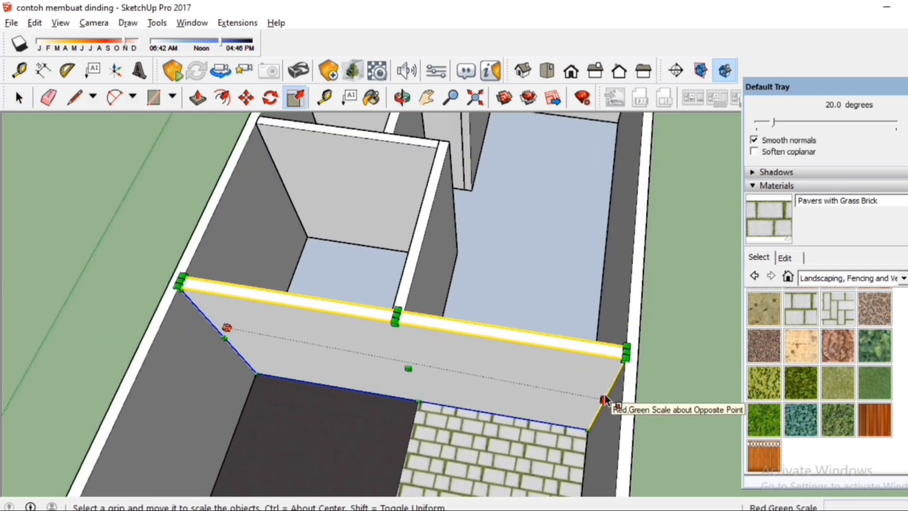
drag(604, 398, 433, 251)
key(space)
Scale the small room's side wall by about 1.05 along the green axis to meet the cross wall's front face.
click(433, 263)
key(s)
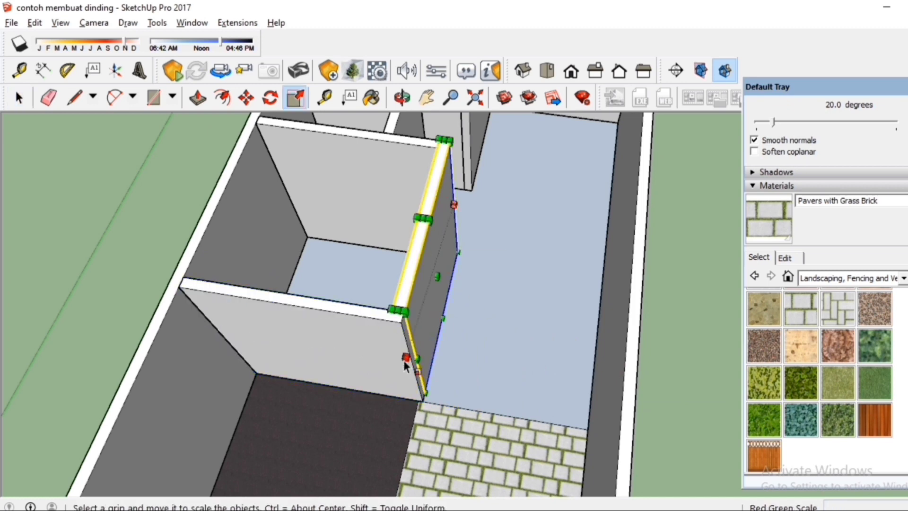
drag(406, 358, 412, 358)
scroll(412, 357, down, 1)
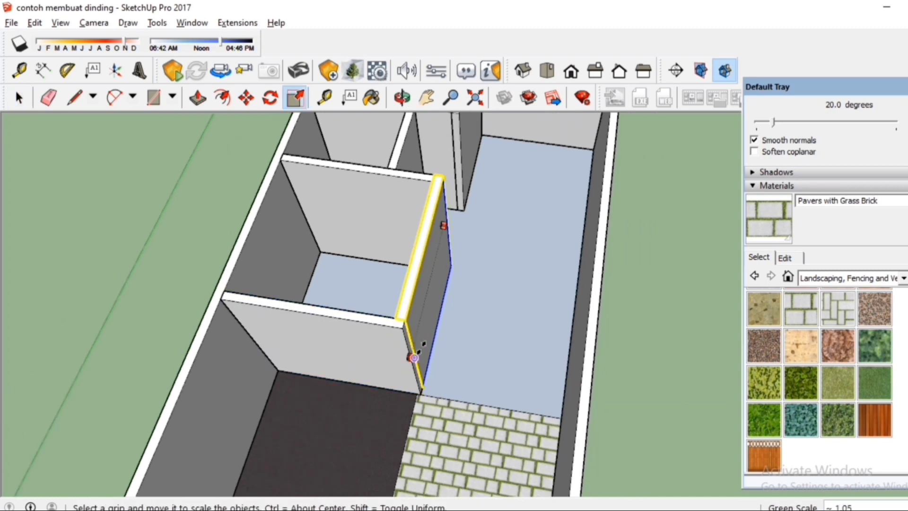
key(space)
Push/Pull the front end face of the small room's side wall 1 m forward past the cross wall.
double_click(431, 306)
key(p)
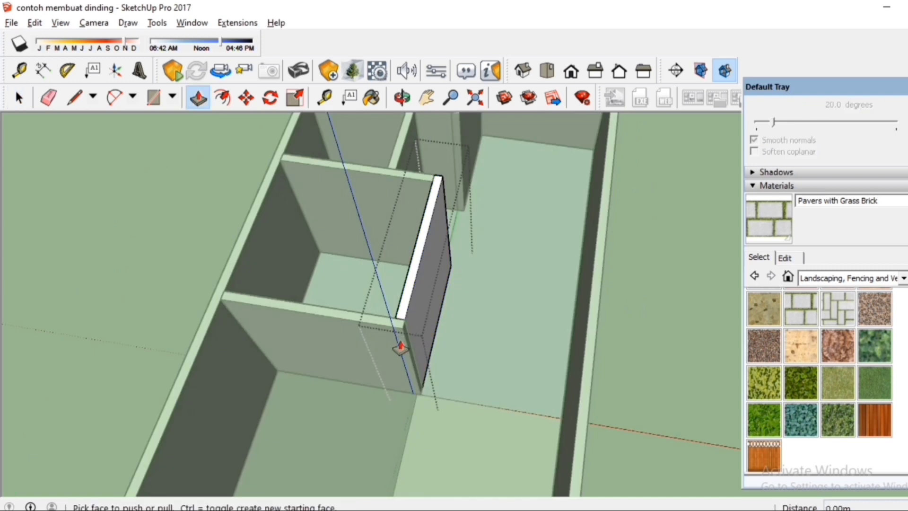
scroll(397, 347, up, 3)
drag(405, 323, 388, 418)
key(Return)
scroll(431, 310, down, 3)
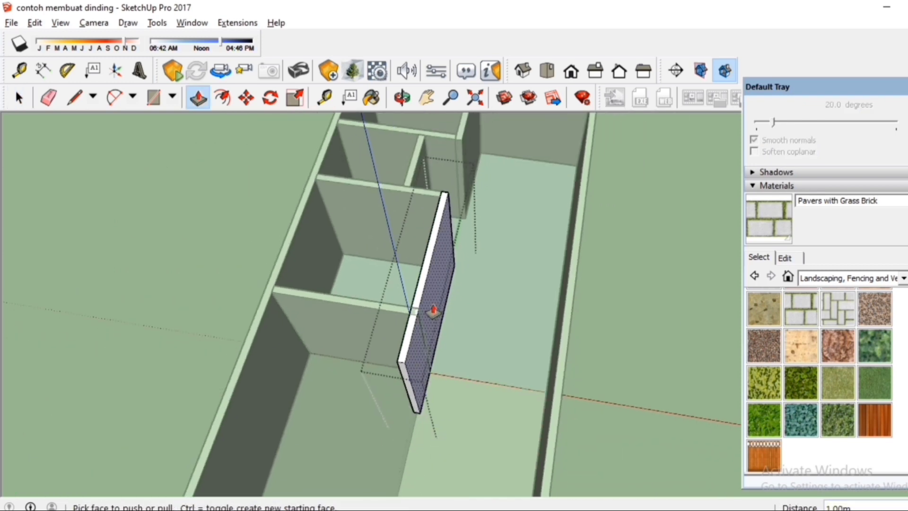
scroll(435, 390, up, 2)
key(space)
key(Escape)
click(370, 308)
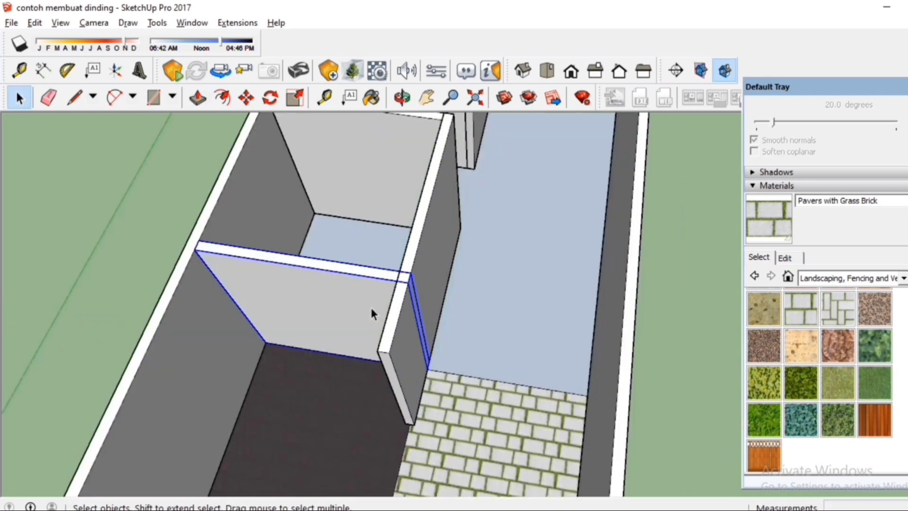
Copy the cross wall forward so it spans the passage, with its corner at the front end of the extended side wall.
key(m)
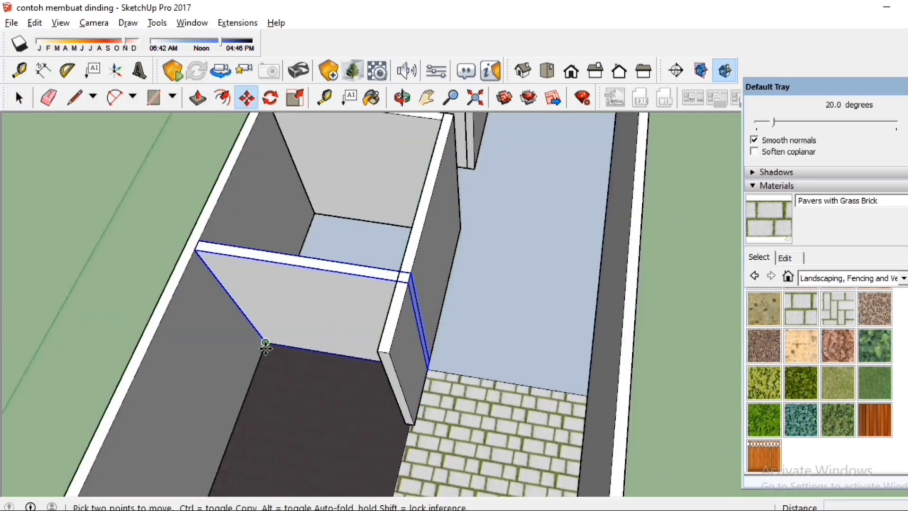
click(265, 345)
key(ctrl)
click(412, 425)
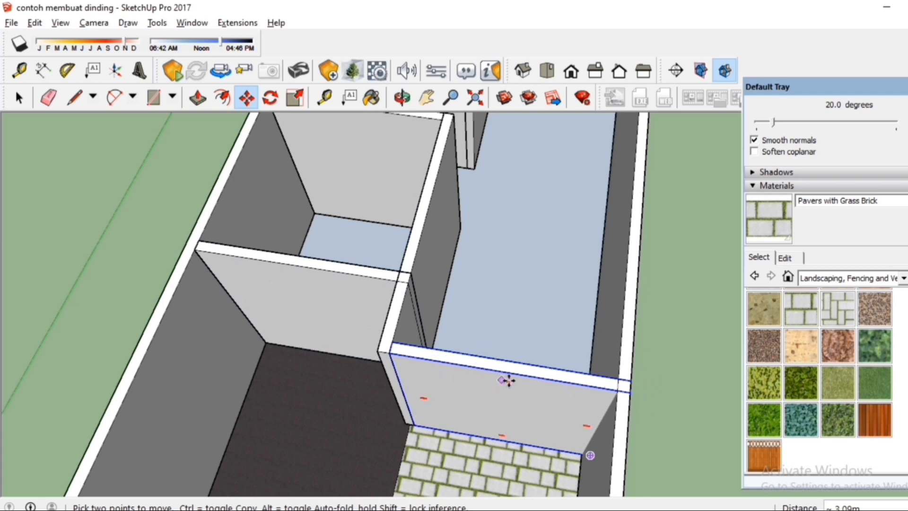
key(space)
Scale the original cross wall to about 0.95 along the green axis so its end stays within the extended side wall.
click(385, 299)
scroll(406, 321, up, 2)
key(s)
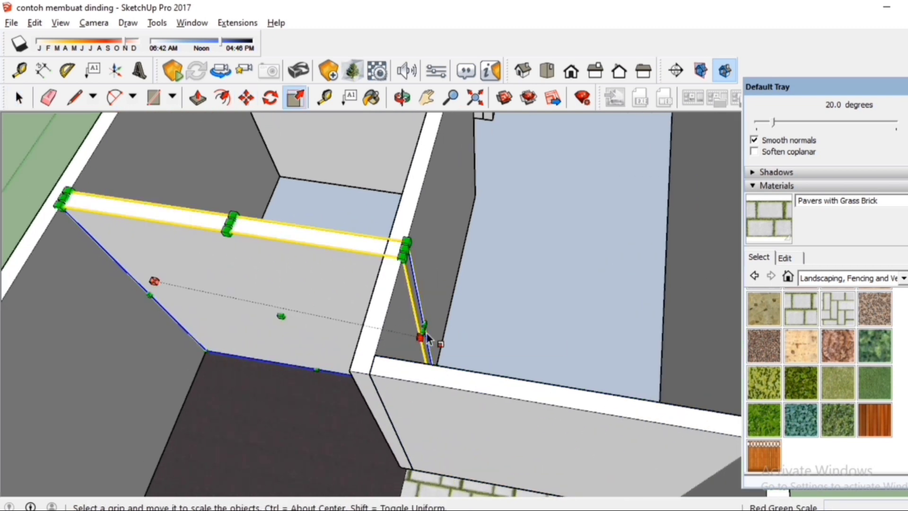
drag(420, 337, 350, 372)
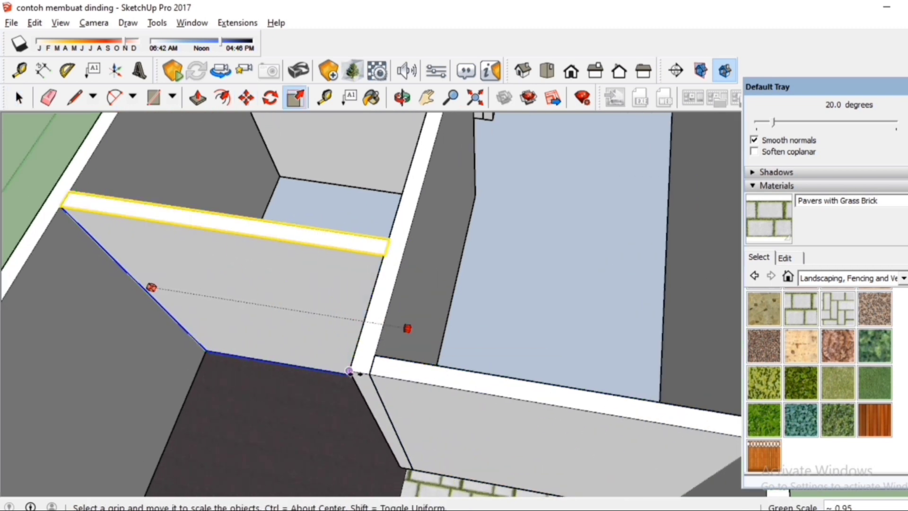
click(348, 372)
scroll(359, 219, down, 4)
key(space)
Scale the copied passage wall shorter along the green axis so it ends at the outer side wall.
click(496, 324)
middle_drag(496, 325, 447, 389)
scroll(463, 383, up, 2)
key(s)
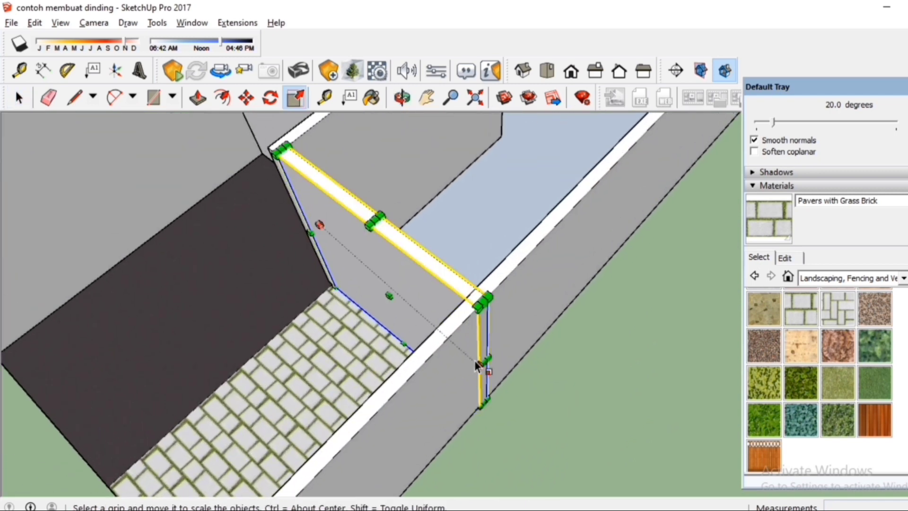
click(486, 360)
scroll(383, 381, down, 3)
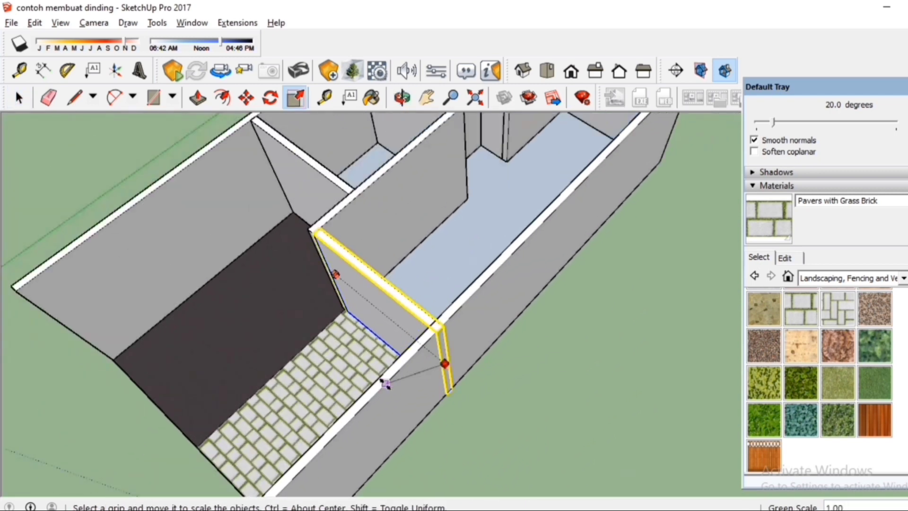
click(343, 408)
scroll(407, 318, down, 2)
middle_drag(419, 330, 473, 336)
key(space)
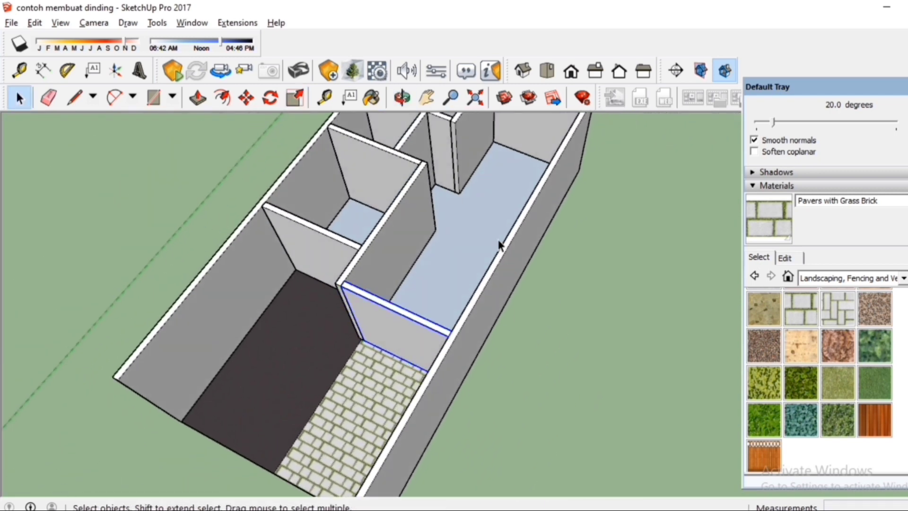
Examine the connected floor face running through the rooms and the passage from above.
click(484, 230)
middle_drag(485, 230, 526, 406)
scroll(471, 310, up, 3)
scroll(453, 306, down, 2)
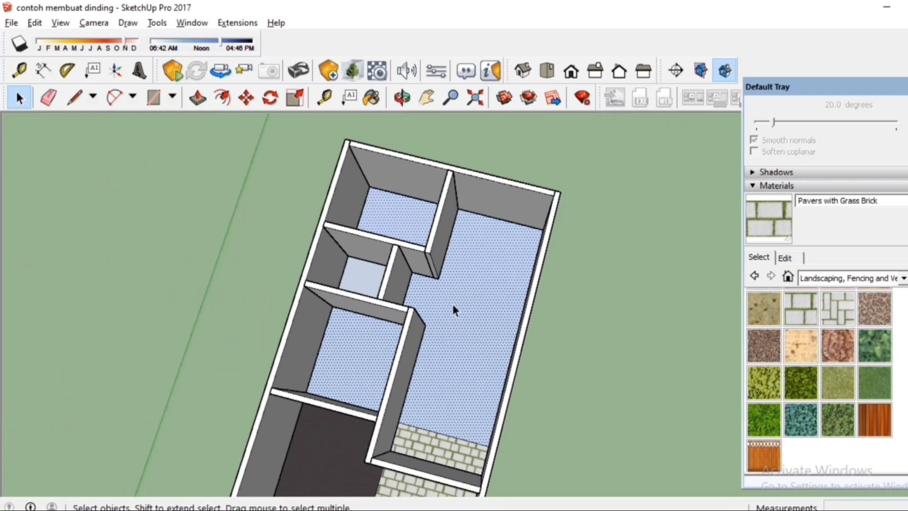
scroll(387, 401, up, 2)
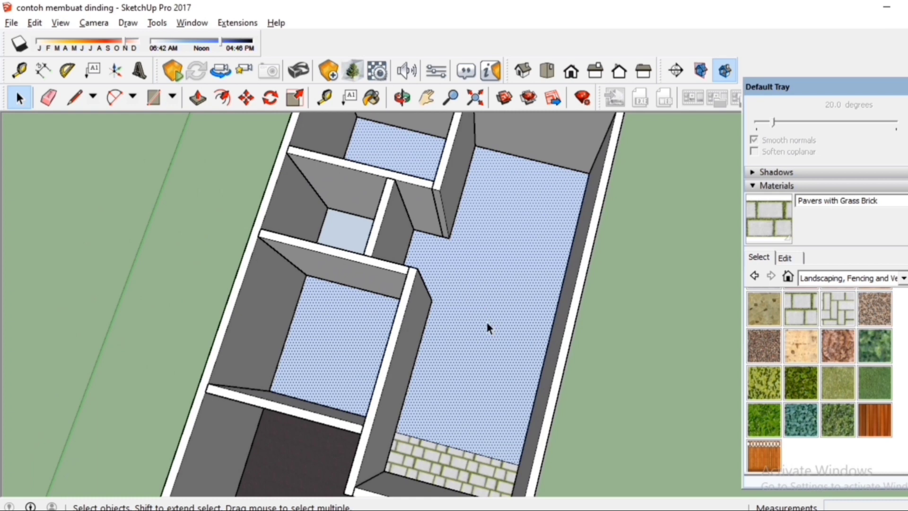
scroll(513, 315, down, 2)
scroll(375, 329, up, 2)
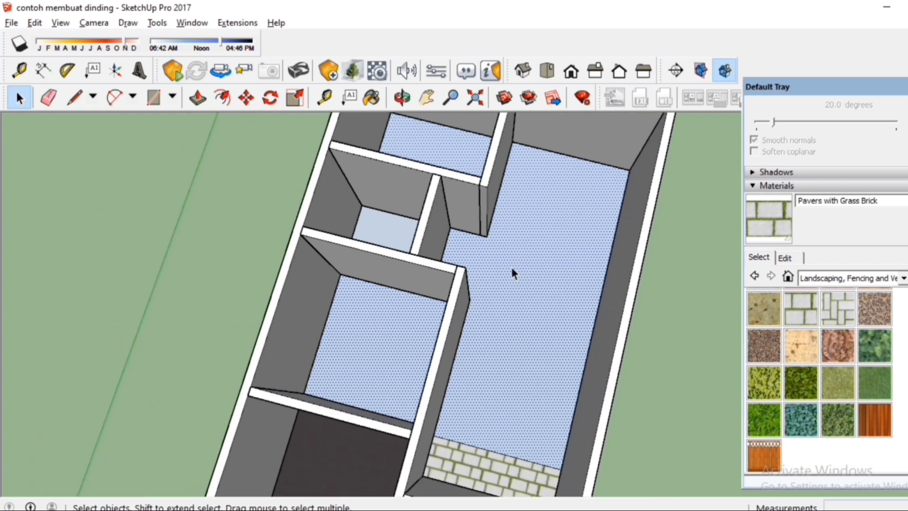
scroll(458, 274, up, 3)
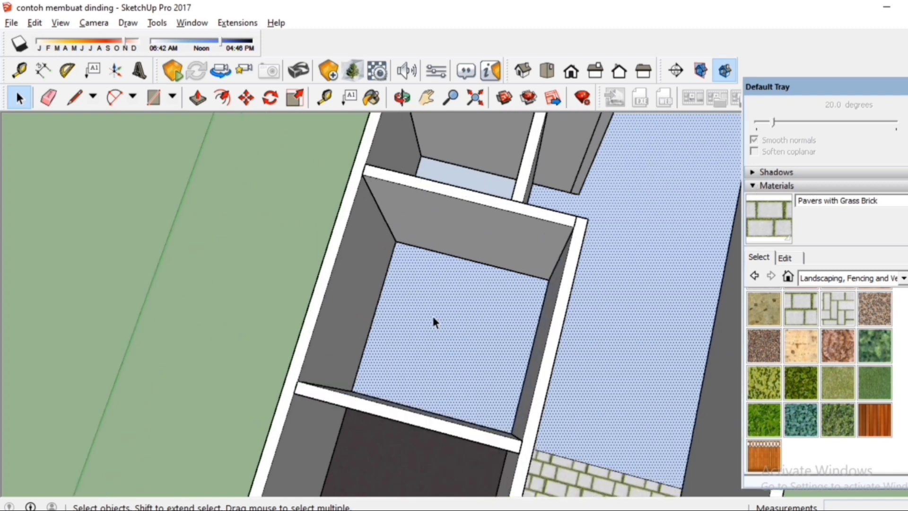
Draw a rectangle over the floor of the room behind the dark front area and select that floor face.
key(r)
click(396, 241)
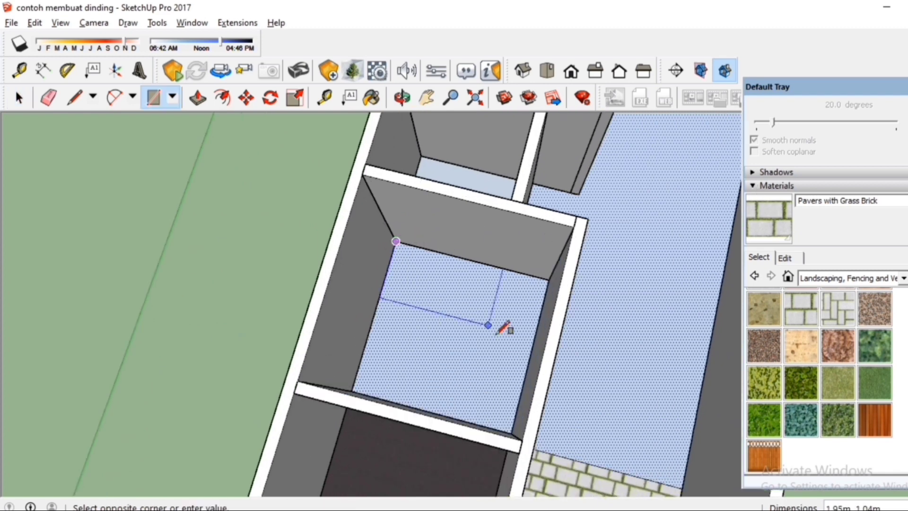
click(522, 439)
key(space)
click(453, 321)
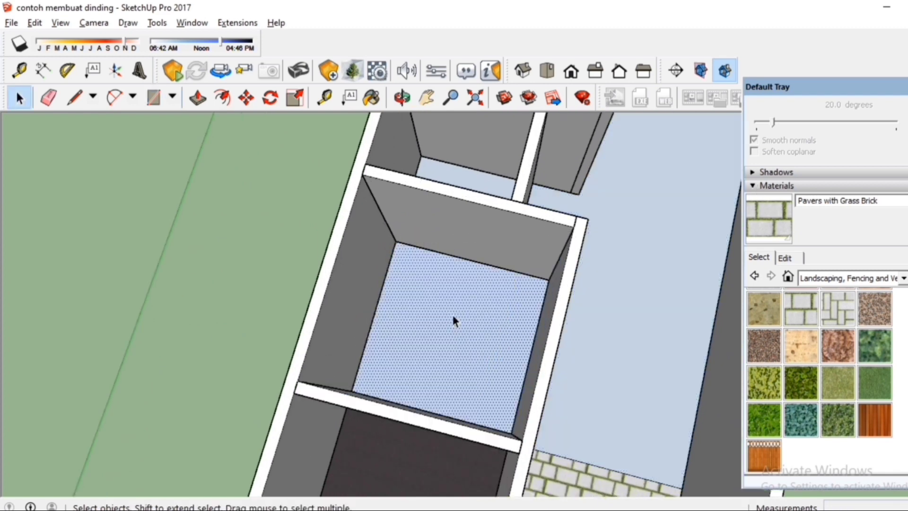
Try Wood Square Tile 02 from the Tile collection on the selected room floor, and repaint it with Wood Square Tile 01.
click(846, 281)
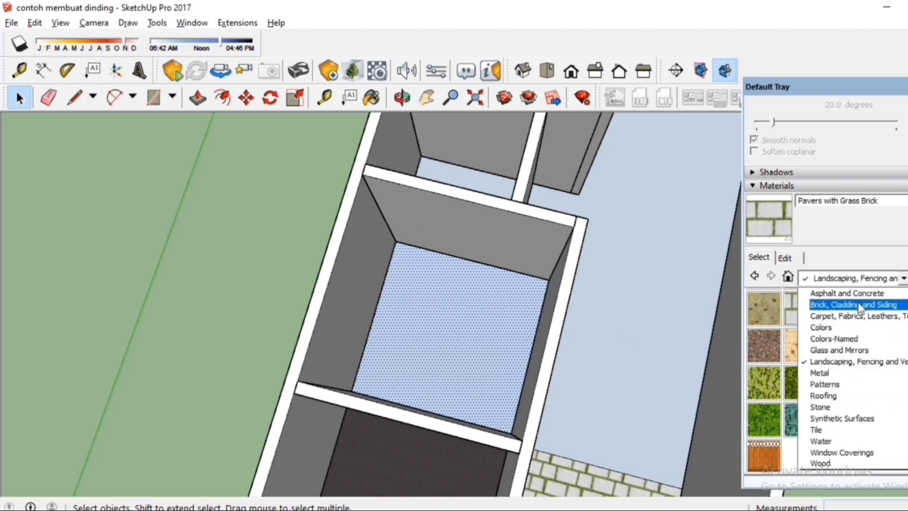
click(826, 430)
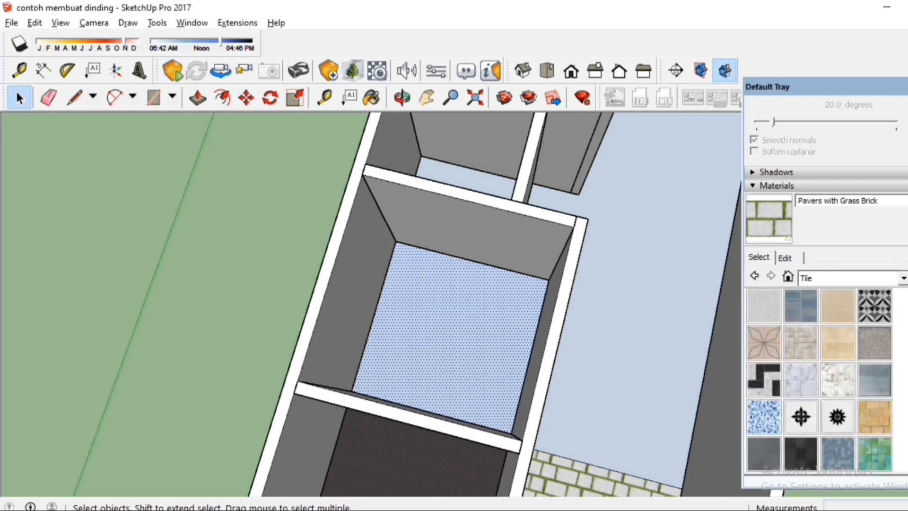
click(868, 326)
click(458, 347)
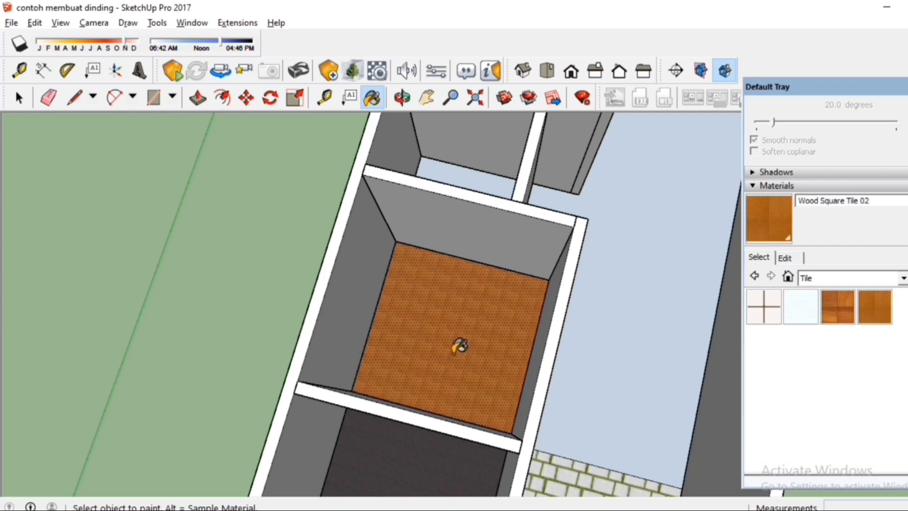
click(455, 335)
scroll(517, 320, up, 5)
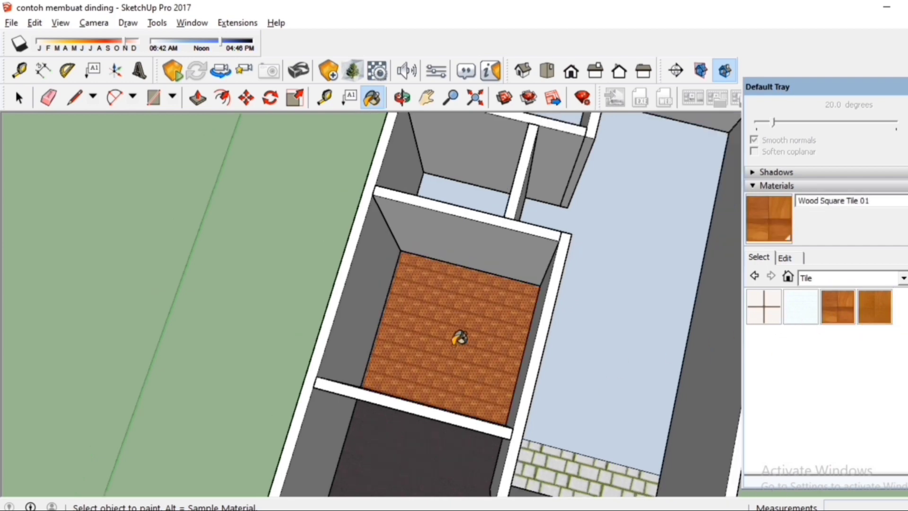
scroll(520, 324, down, 3)
scroll(520, 324, down, 3)
middle_drag(523, 320, 405, 314)
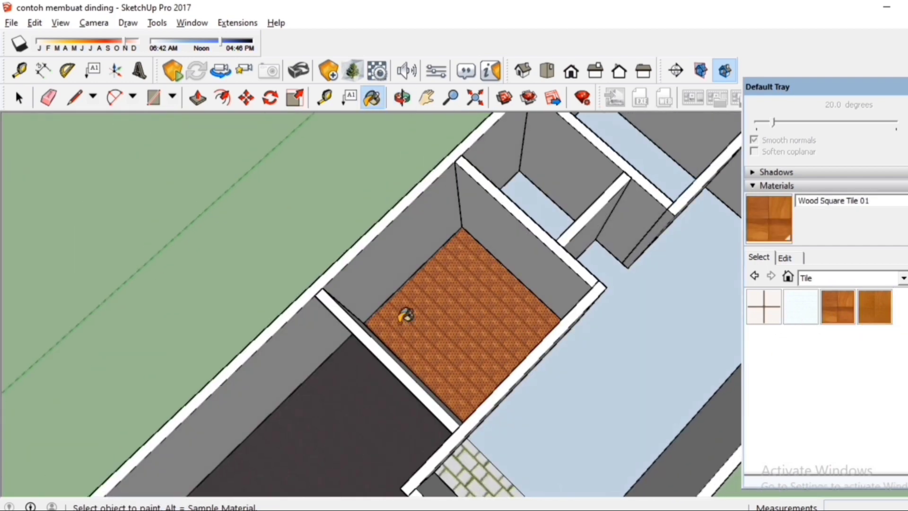
Set the texture width of Wood Square Tile 01 to 1 m.
scroll(476, 304, up, 6)
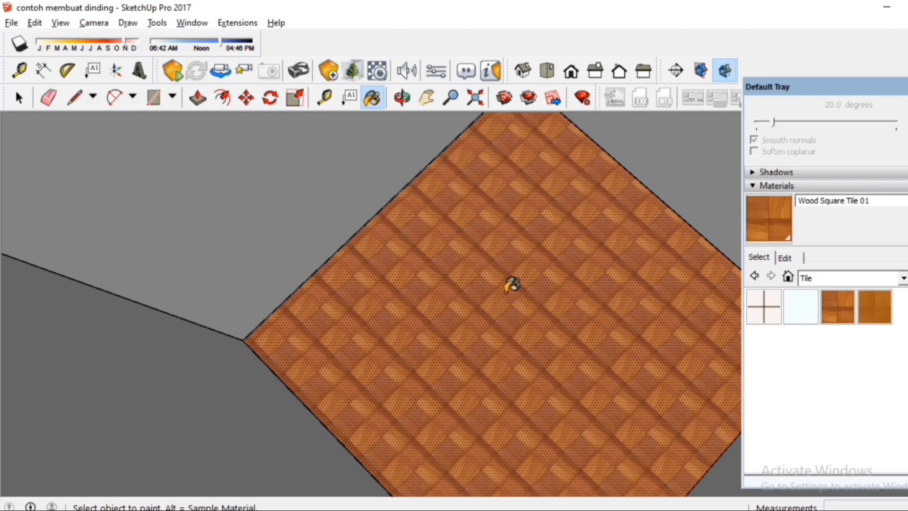
click(784, 259)
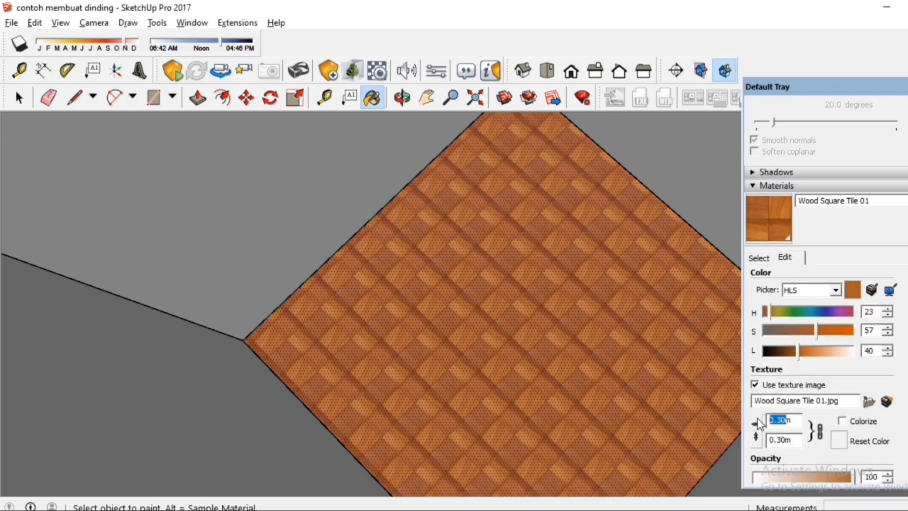
text(1m)
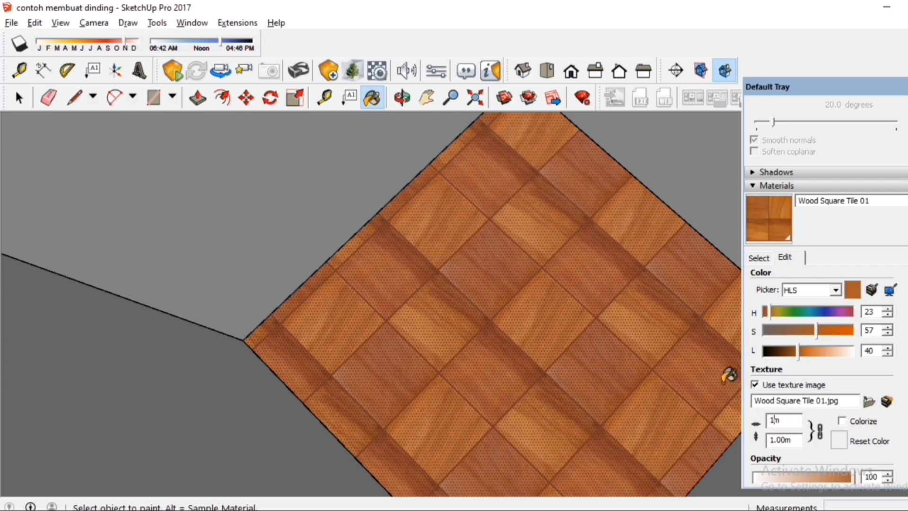
scroll(436, 292, down, 8)
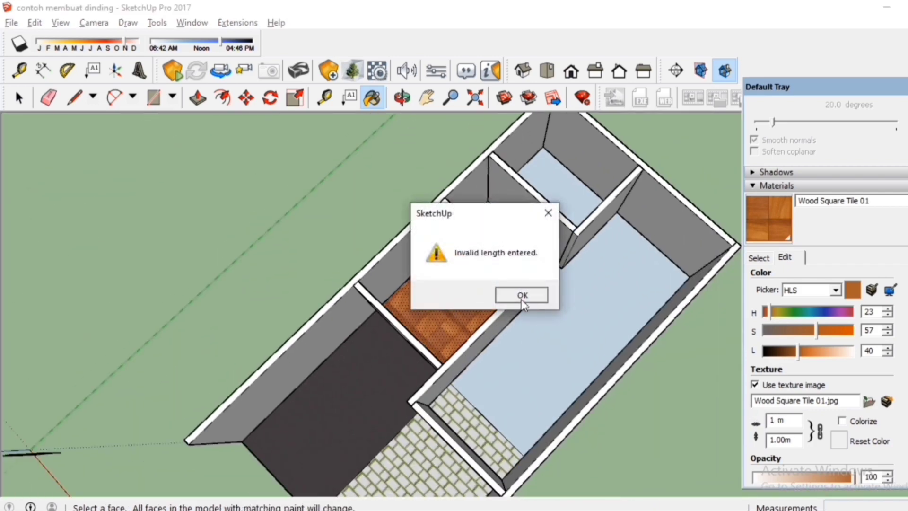
click(521, 294)
key(o)
click(23, 104)
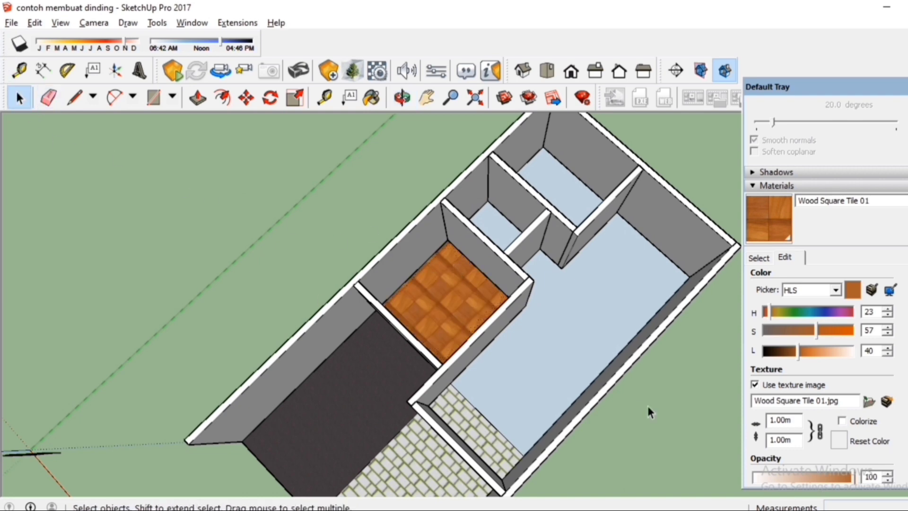
Paint the small middle room's floor with Mosaic Hexagonal Tile from the Tile collection.
middle_drag(651, 412, 604, 304)
click(604, 293)
scroll(525, 144, up, 5)
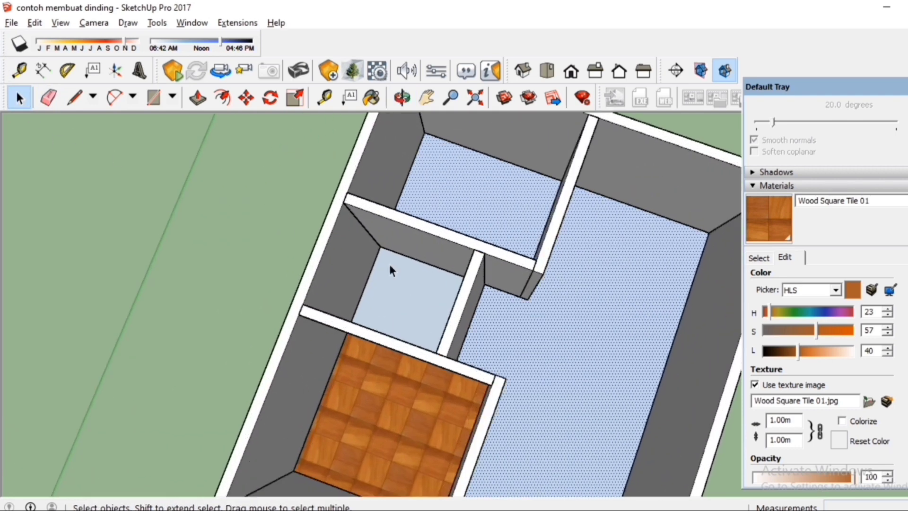
click(403, 293)
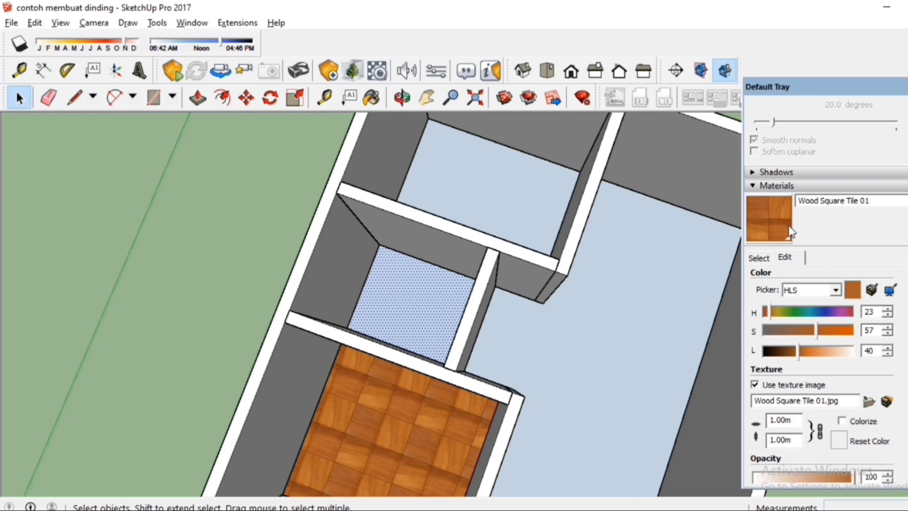
click(758, 259)
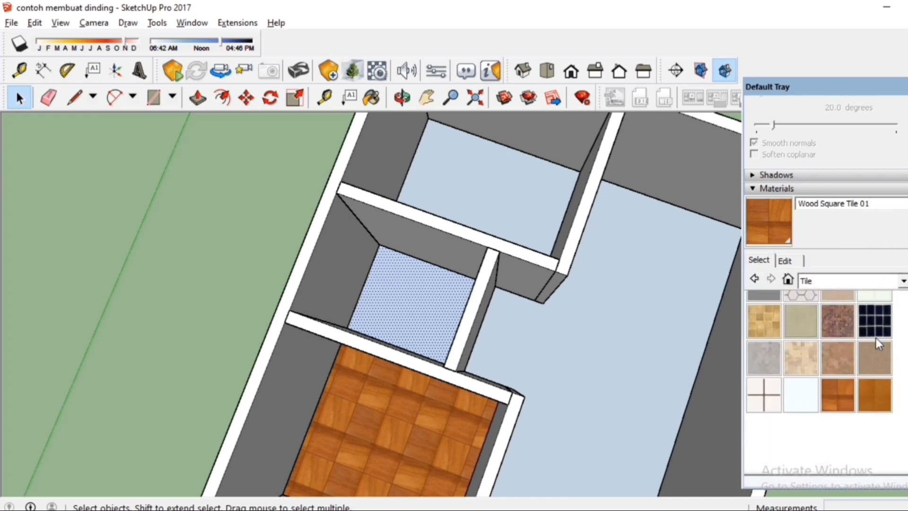
click(778, 317)
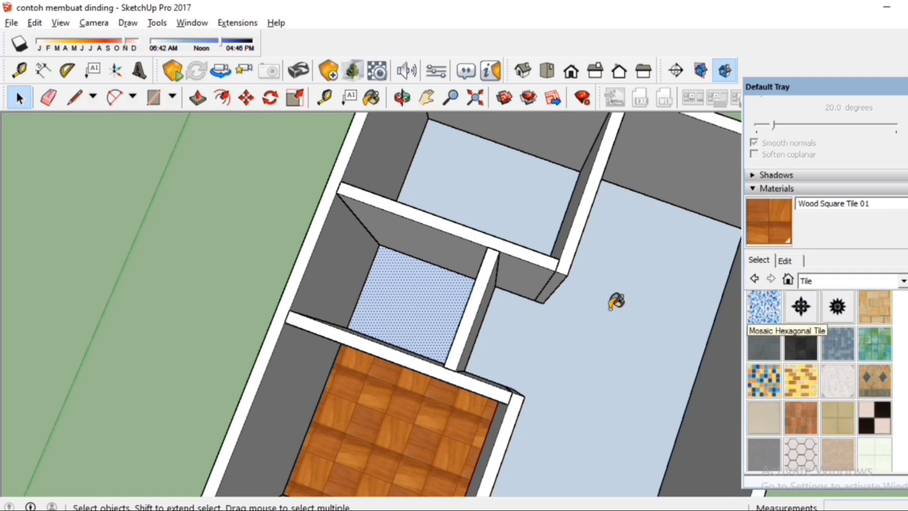
click(399, 296)
mouse_move(399, 295)
middle_down()
mouse_move(416, 283)
mouse_move(493, 318)
mouse_move(470, 370)
middle_up()
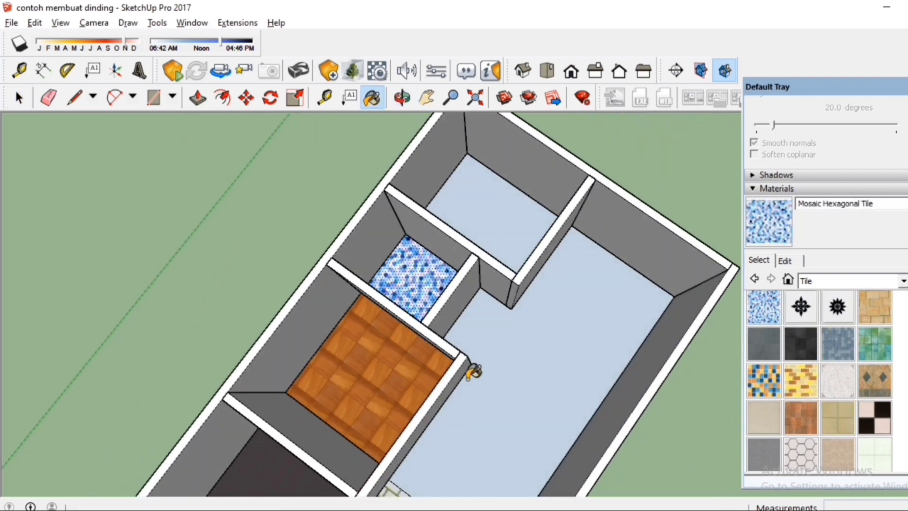
Examine the back room, its side partition and the floor face it shares with the passage.
key(space)
click(473, 163)
scroll(470, 159, down, 2)
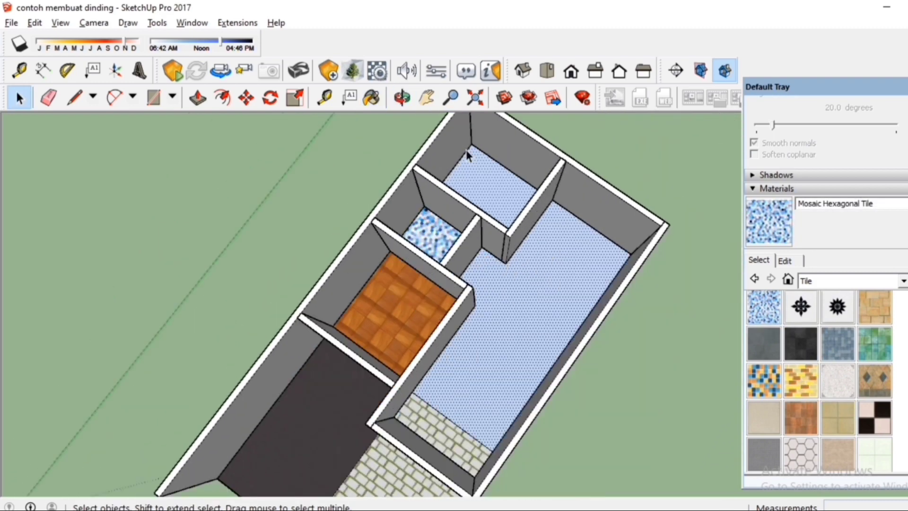
scroll(473, 203, up, 5)
scroll(474, 166, down, 2)
scroll(599, 329, down, 1)
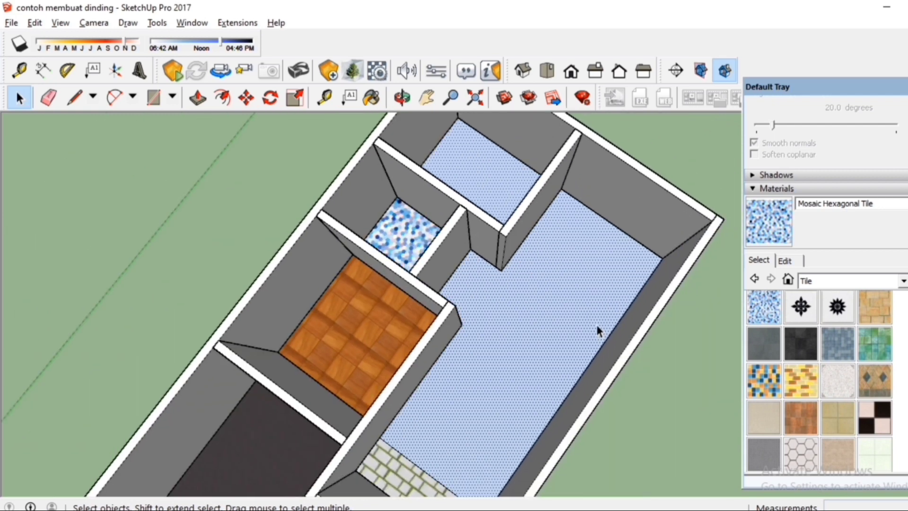
scroll(531, 209, up, 3)
click(533, 201)
click(501, 181)
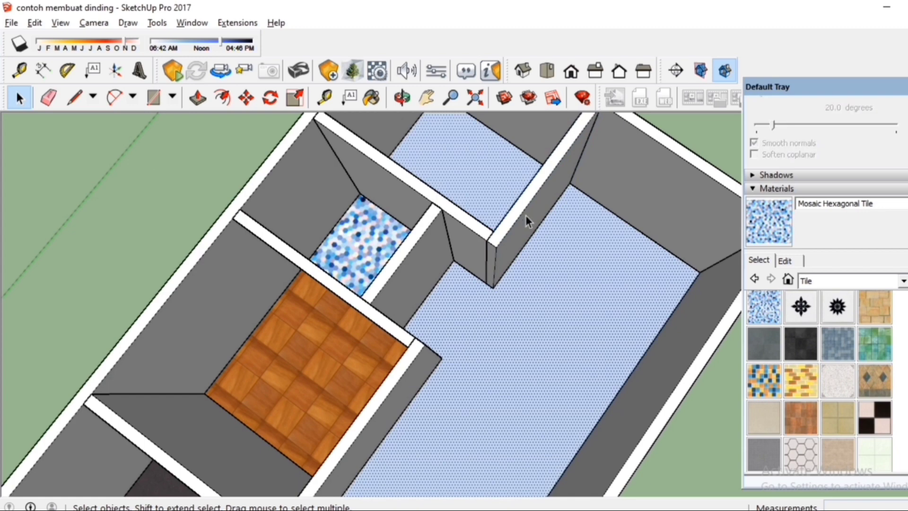
scroll(527, 220, down, 2)
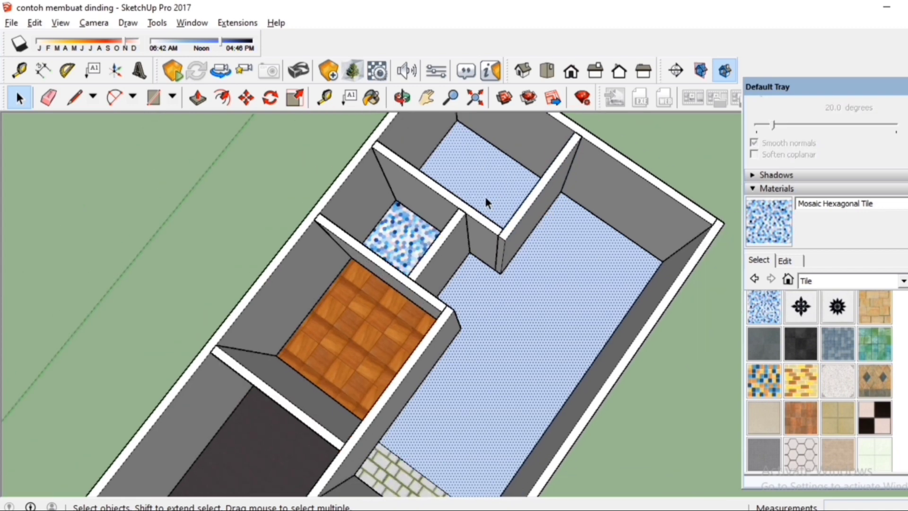
scroll(474, 174, down, 1)
scroll(522, 254, up, 3)
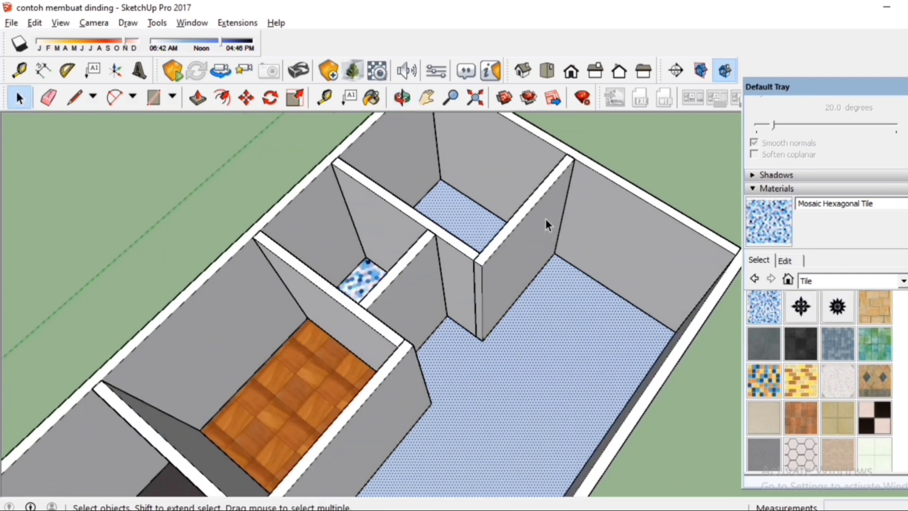
Delete the back room's side partition and scale the wall behind the small middle room shorter to end at that room's side wall.
click(546, 218)
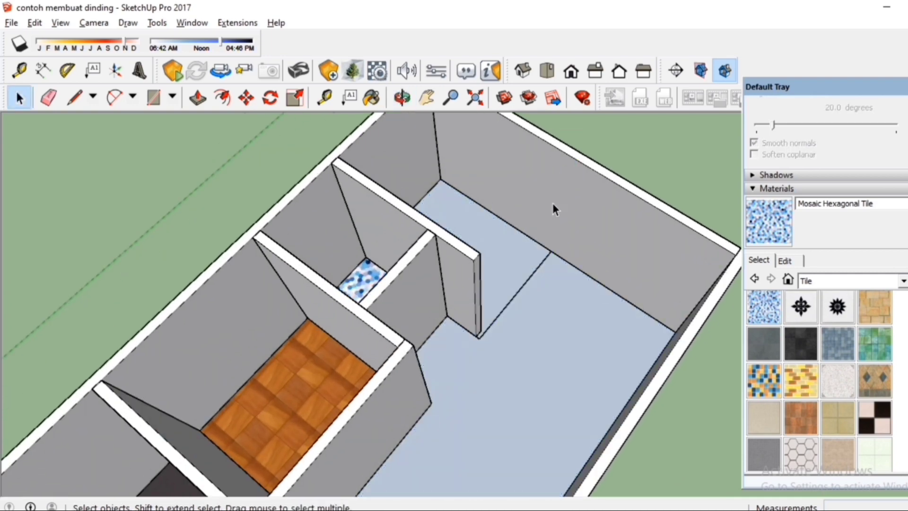
key(s)
scroll(472, 309, up, 2)
drag(475, 291, 426, 214)
Try to erase the edges separating the back corner area from the rest of the back room and passage floor.
key(space)
click(583, 316)
key(e)
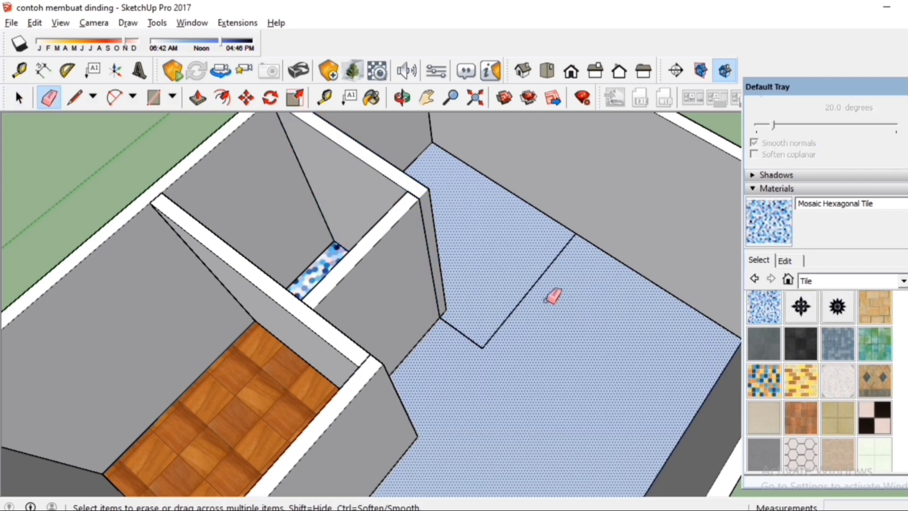
mouse_move(542, 304)
mouse_down()
mouse_move(481, 308)
mouse_move(464, 360)
mouse_up()
scroll(486, 378, down, 2)
key(space)
Draw a rectangle from the back corner of the floor to the free endpoint of the dividing lines, splitting off the corner area.
middle_drag(492, 258, 428, 276)
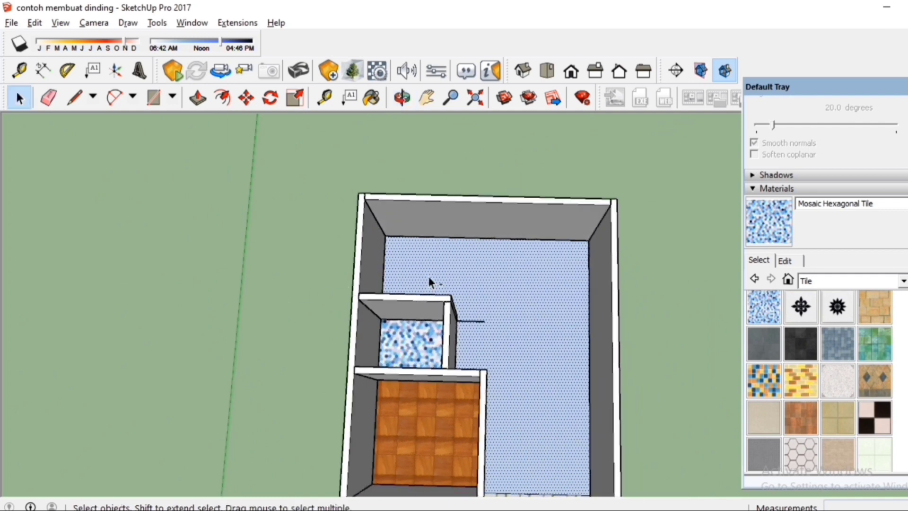
middle_drag(561, 295, 479, 238)
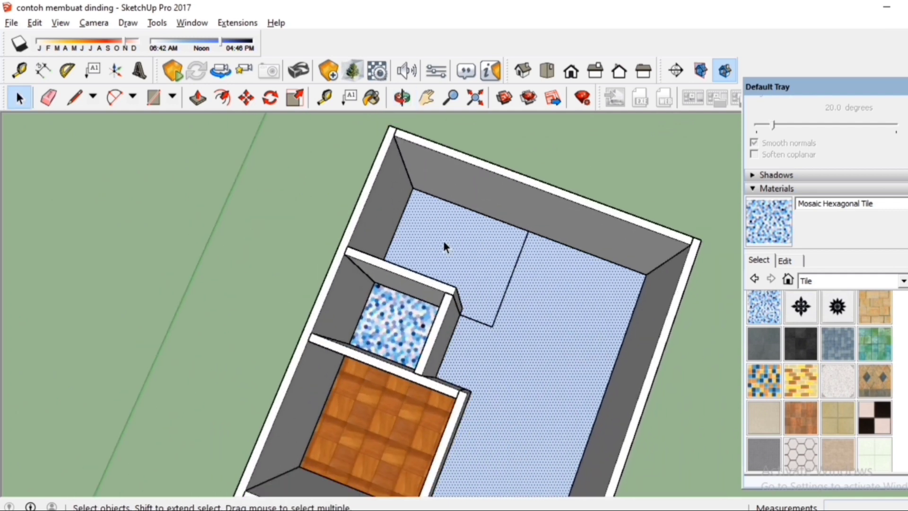
key(r)
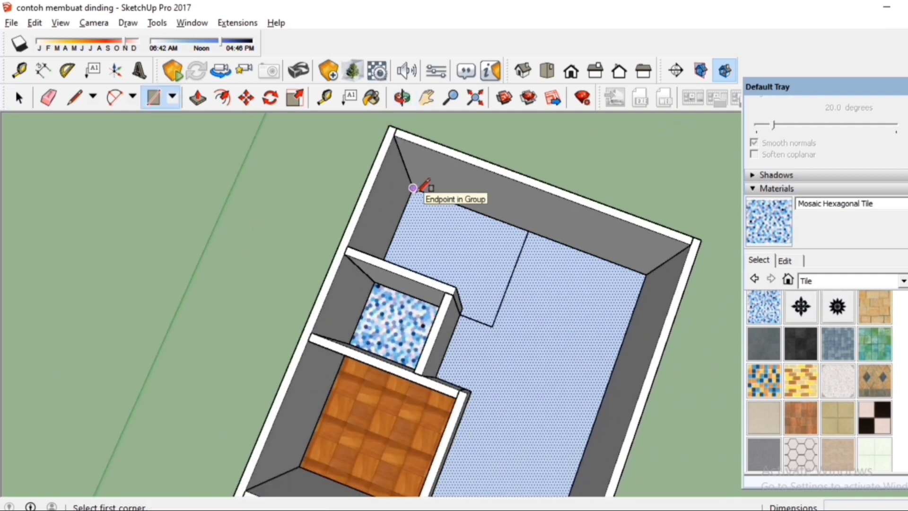
click(412, 187)
scroll(492, 238, up, 1)
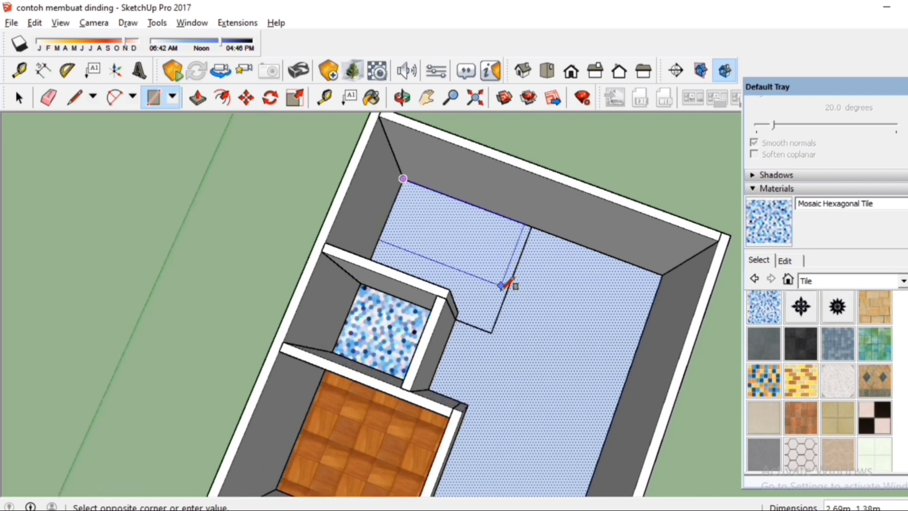
click(491, 332)
key(space)
Paint the back corner floor area behind the small middle room with Tile Checker BW.
click(471, 280)
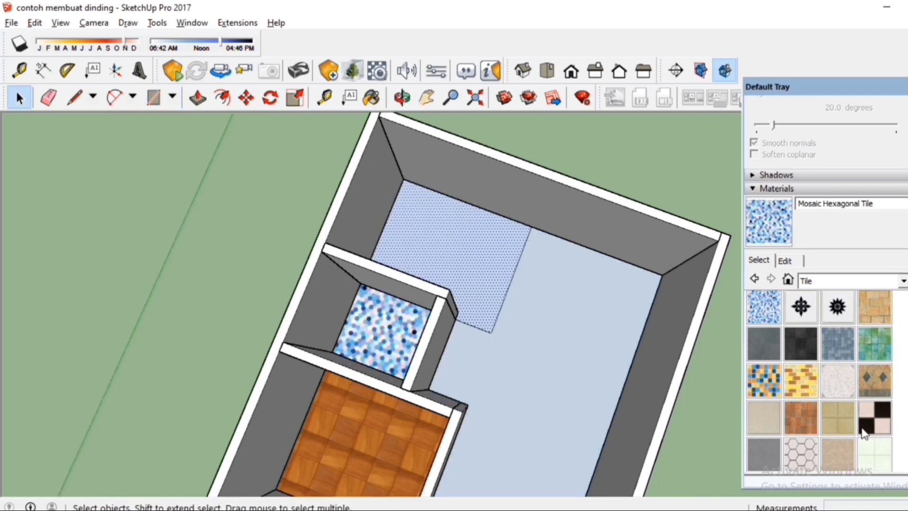
click(875, 417)
click(470, 261)
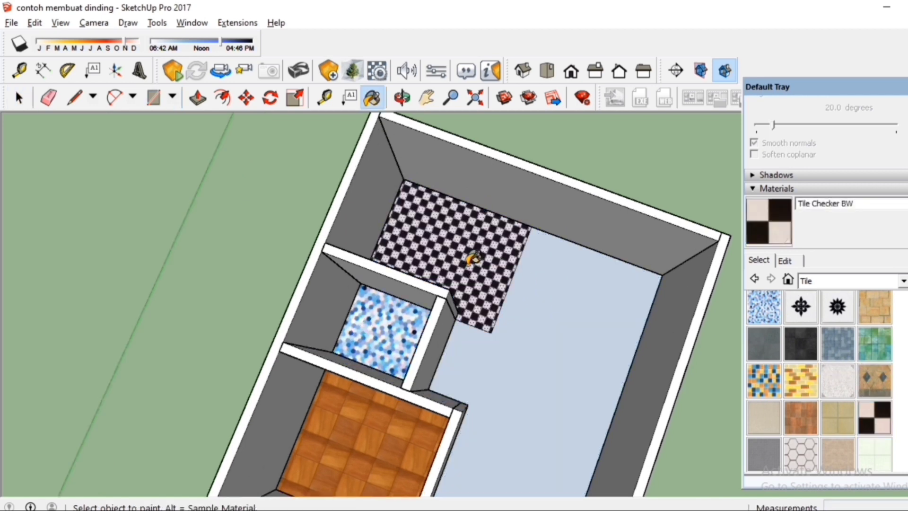
Paint the remaining back room and passage floor with Tile Limestone Large.
mouse_move(470, 261)
middle_down()
mouse_move(499, 235)
mouse_move(517, 296)
mouse_move(502, 331)
mouse_move(616, 320)
middle_up()
scroll(502, 335, up, 2)
key(space)
click(510, 356)
scroll(510, 356, down, 2)
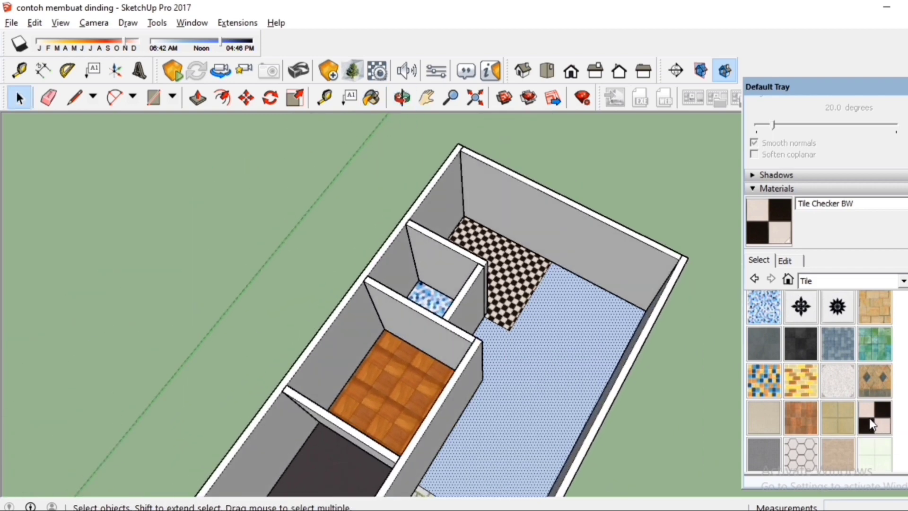
click(874, 453)
click(520, 386)
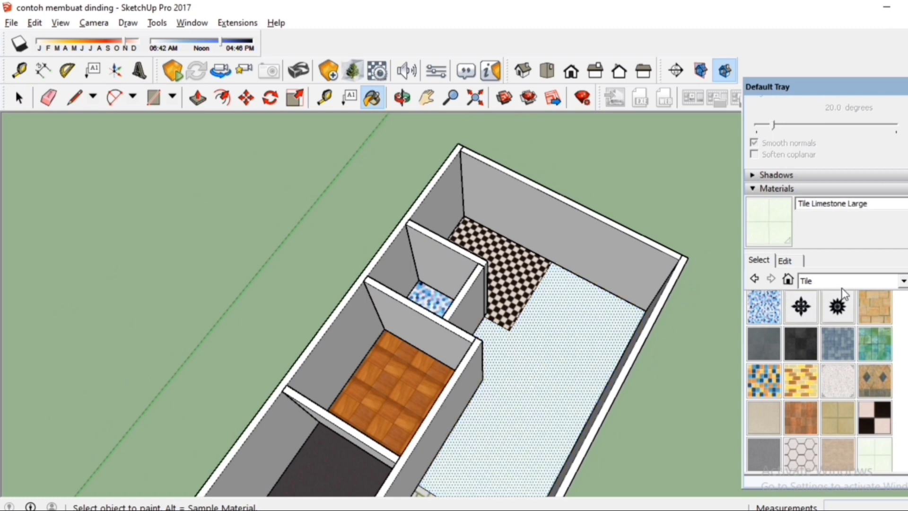
Change the Tile Limestone Large colour to white with hue 0, saturation 0 and lightness 100.
scroll(562, 371, up, 6)
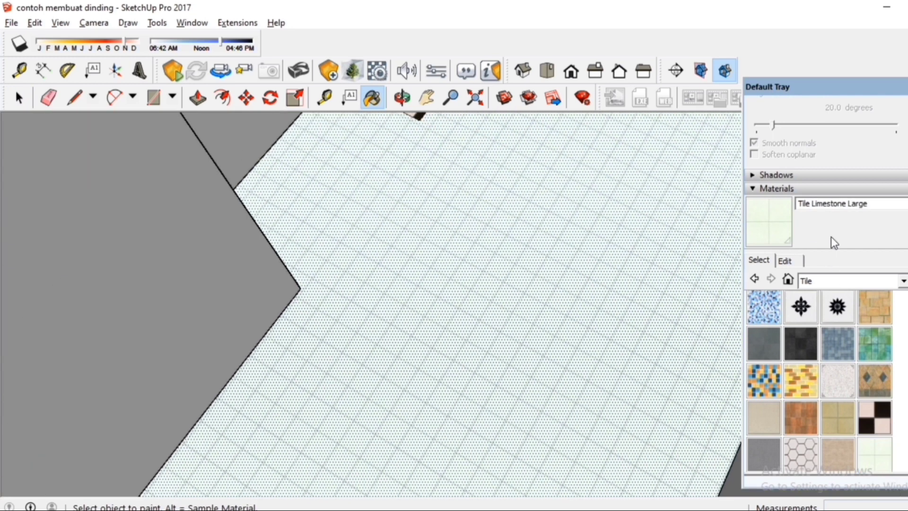
click(784, 260)
click(853, 360)
click(774, 334)
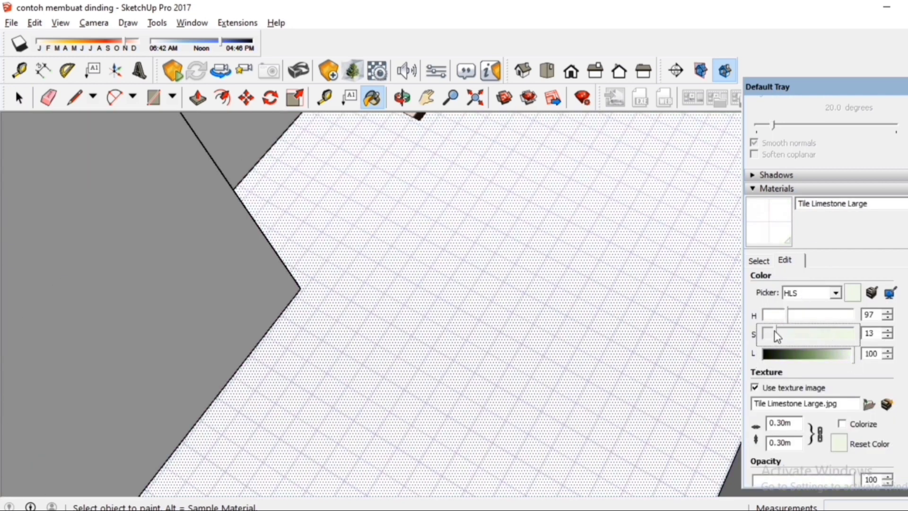
click(771, 319)
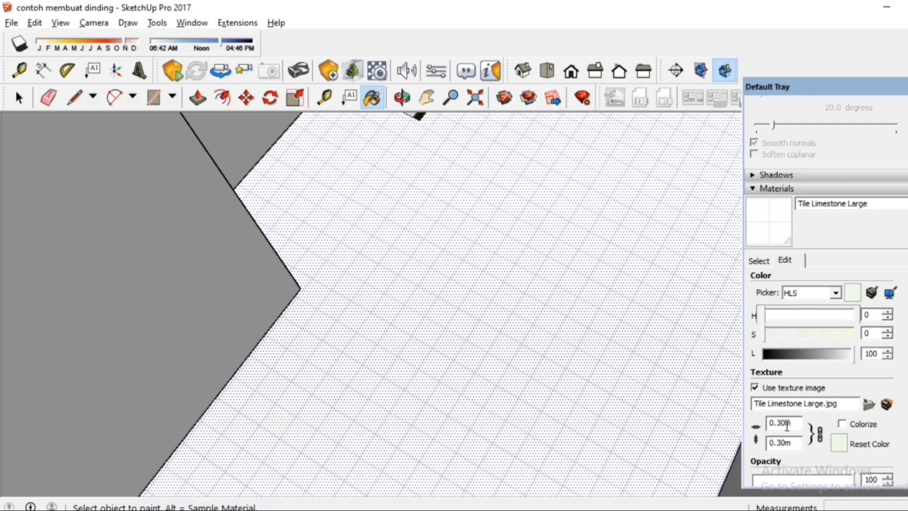
Set the texture width of Tile Limestone Large to 1 m.
double_click(786, 423)
text(1m)
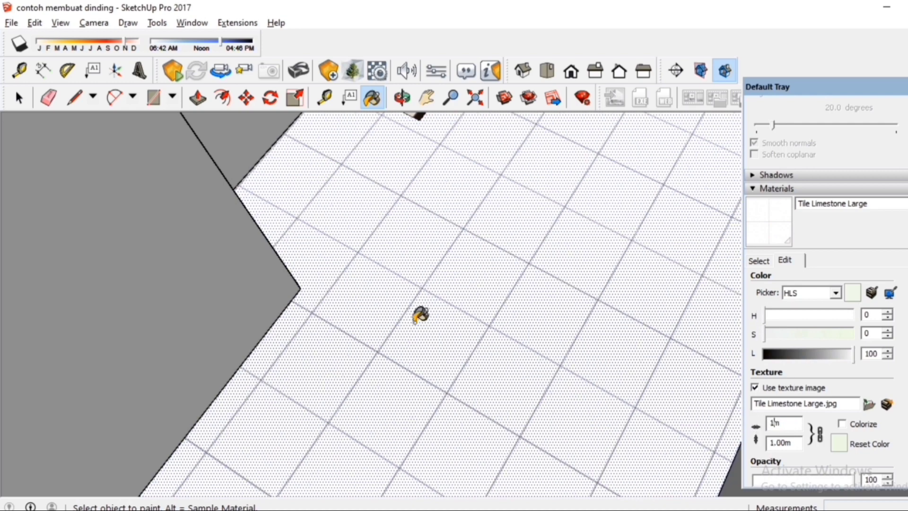
scroll(419, 314, down, 5)
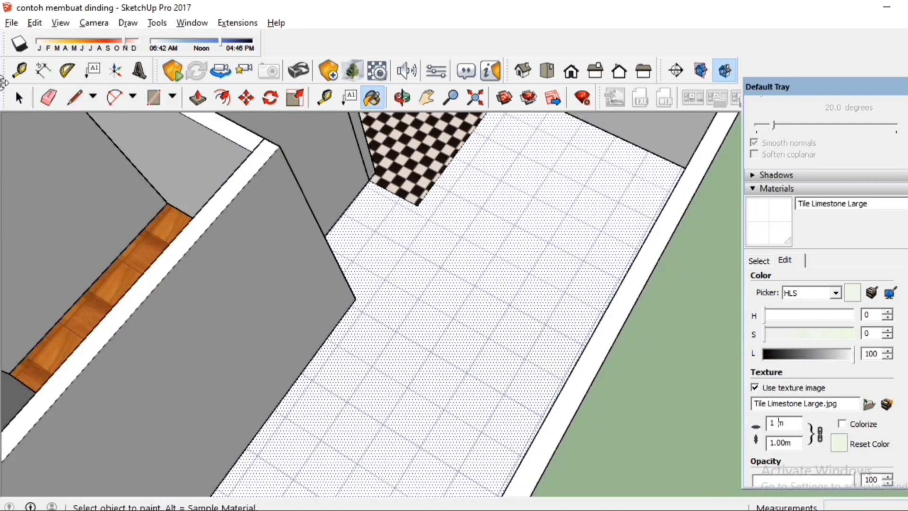
click(19, 98)
click(543, 305)
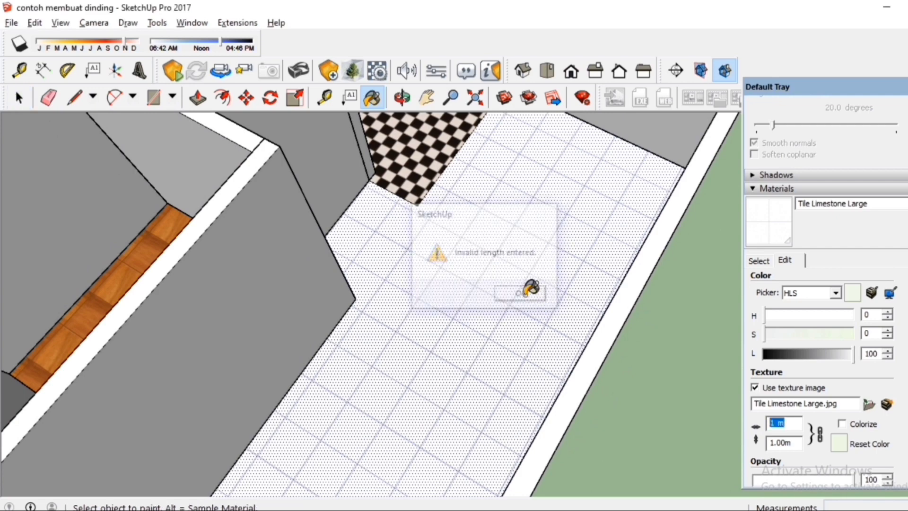
click(20, 98)
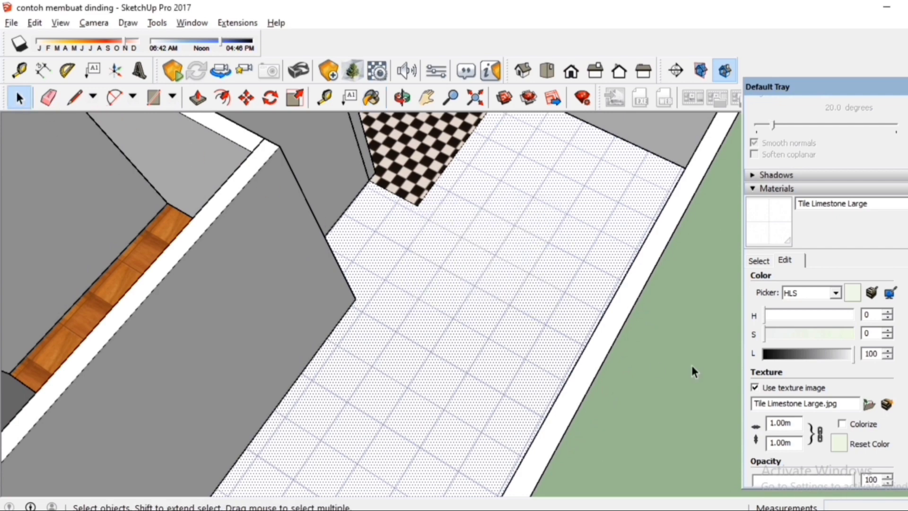
Examine the limestone tile grid on the passage floor up close and the painted floors and walls of the whole house.
middle_drag(691, 371, 521, 280)
key(l)
scroll(501, 295, up, 3)
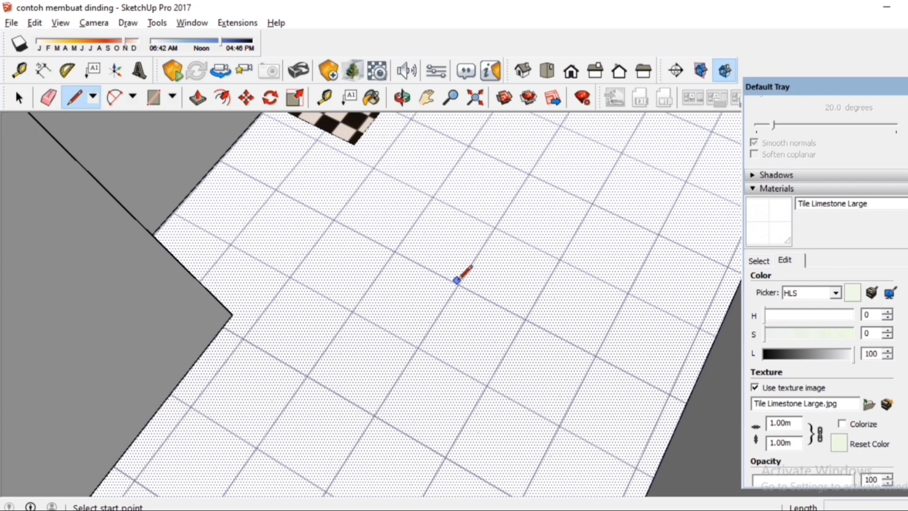
scroll(457, 279, down, 5)
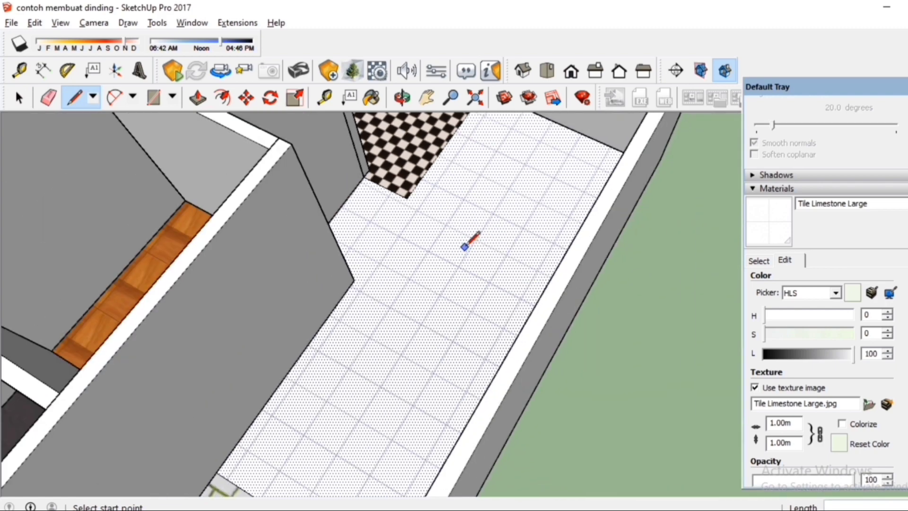
scroll(470, 248, down, 4)
mouse_move(478, 243)
middle_down()
mouse_move(527, 284)
mouse_move(563, 216)
mouse_move(495, 302)
mouse_move(523, 264)
mouse_move(523, 247)
middle_up()
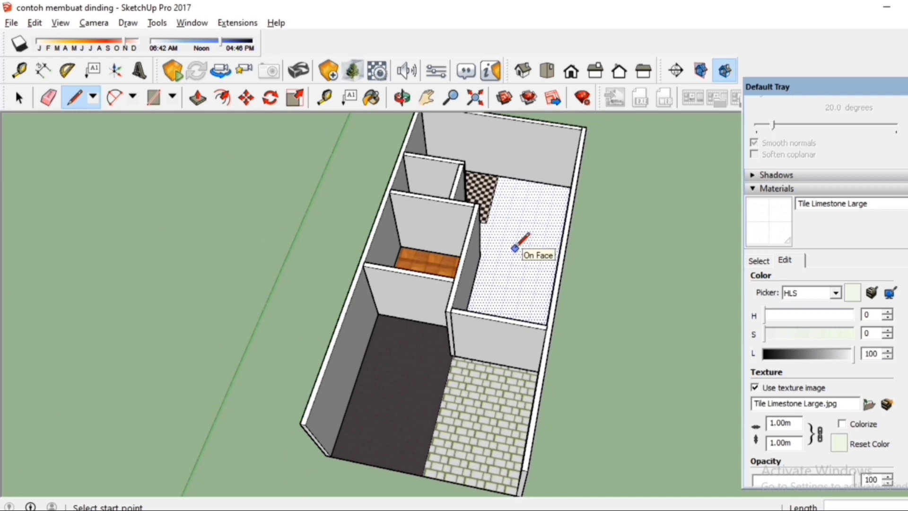
scroll(516, 244, down, 3)
scroll(512, 243, up, 5)
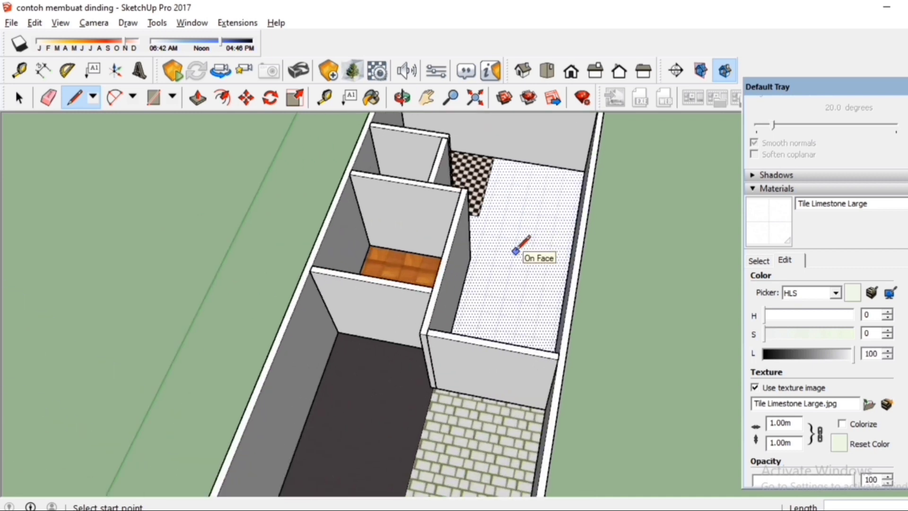
scroll(520, 243, down, 2)
scroll(505, 170, up, 2)
scroll(489, 246, down, 2)
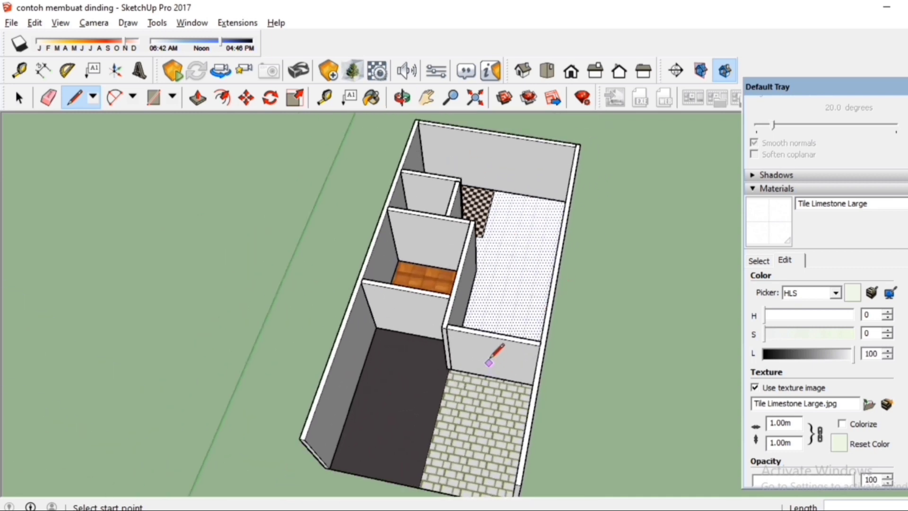
scroll(515, 249, up, 3)
scroll(399, 269, down, 1)
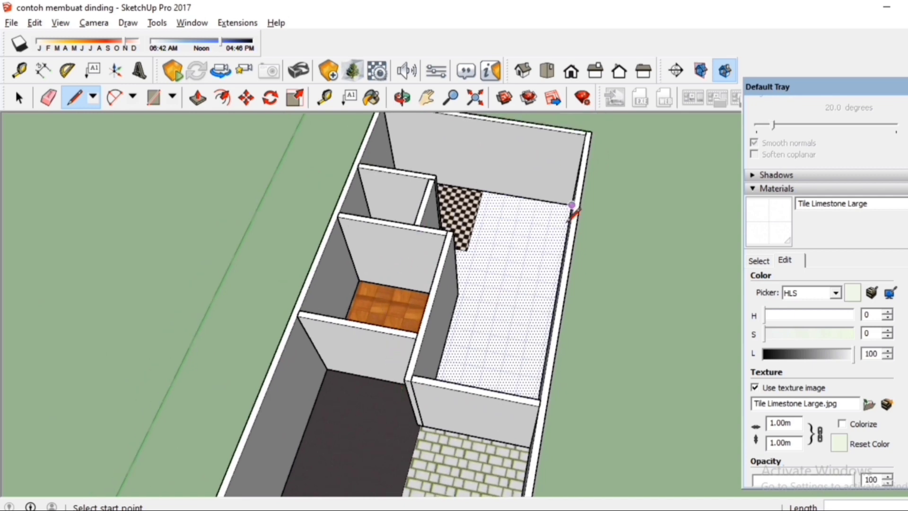
scroll(496, 279, down, 1)
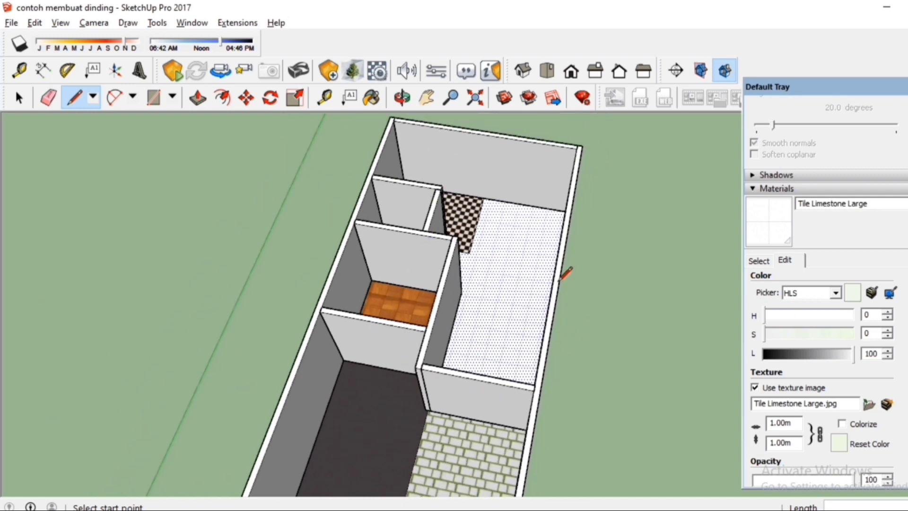
key(space)
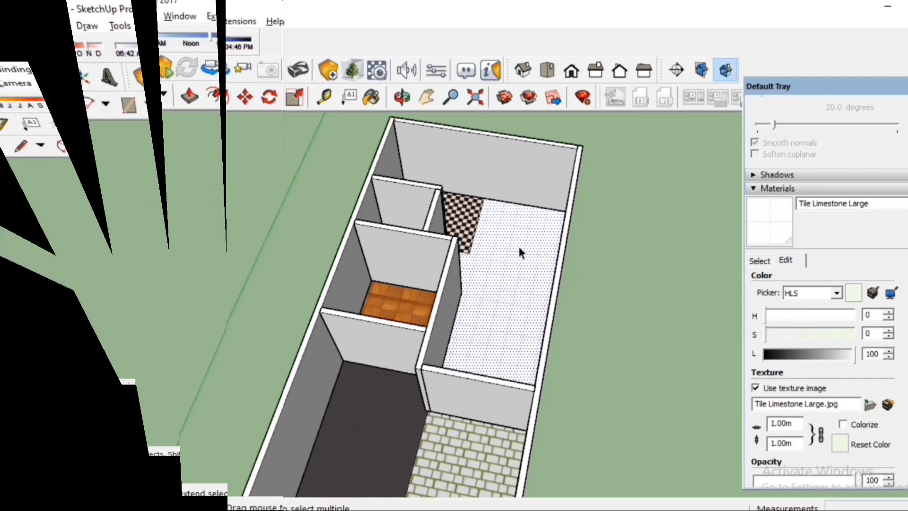